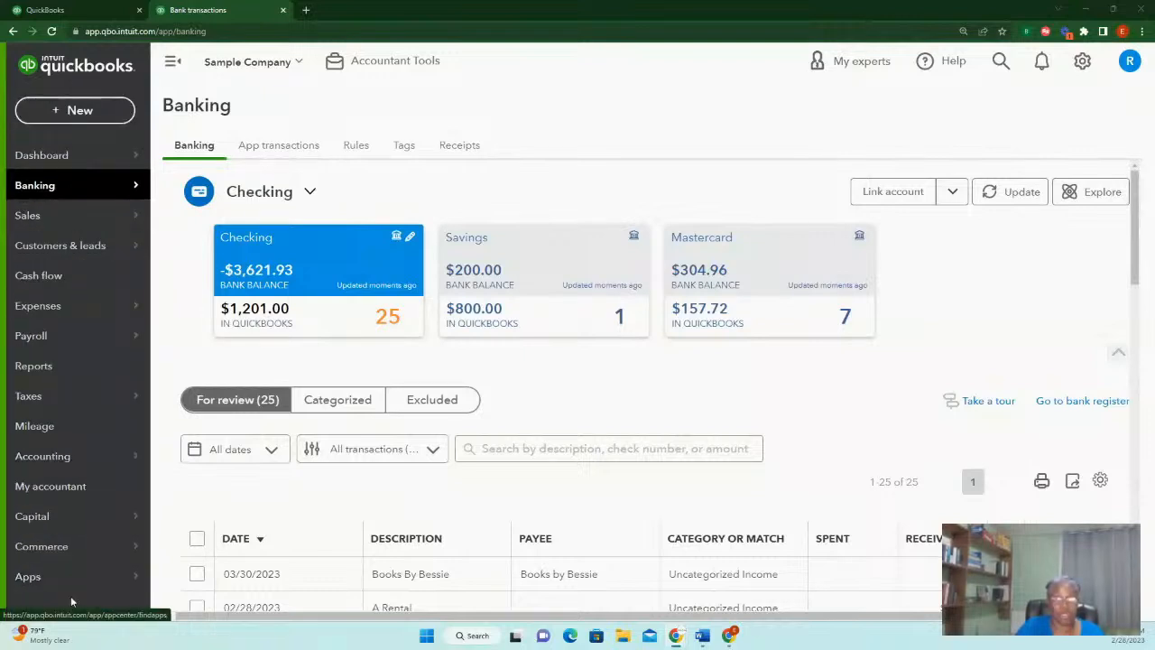
Create a new bank rule and name it Canva
mouse_move(39, 184)
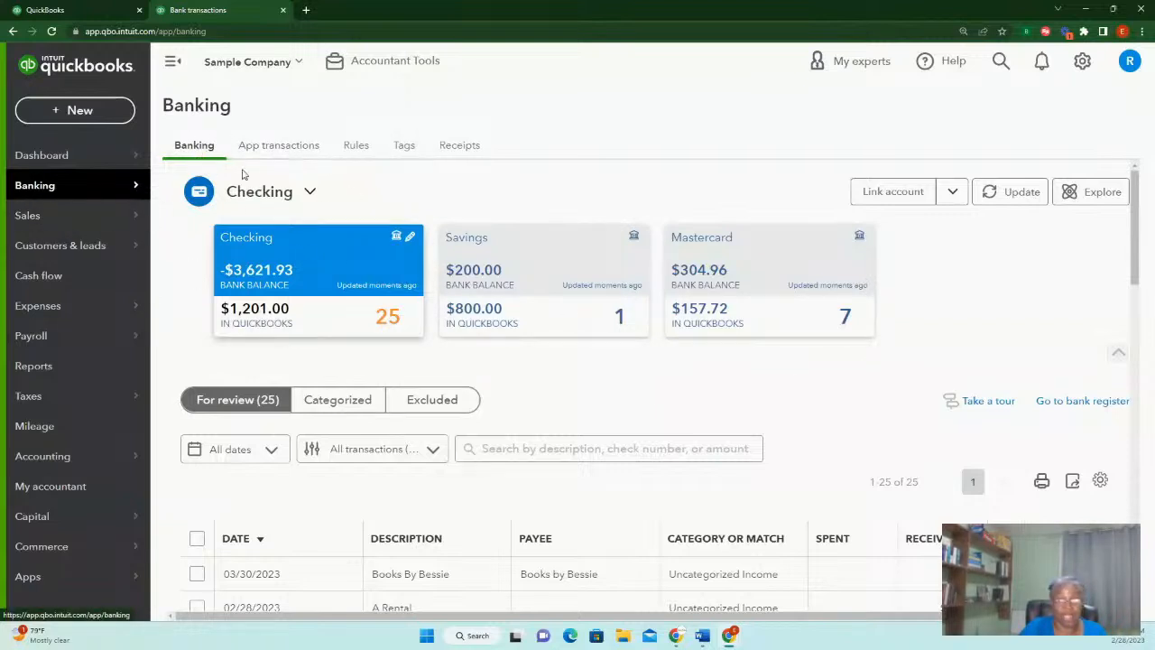
left_click(356, 149)
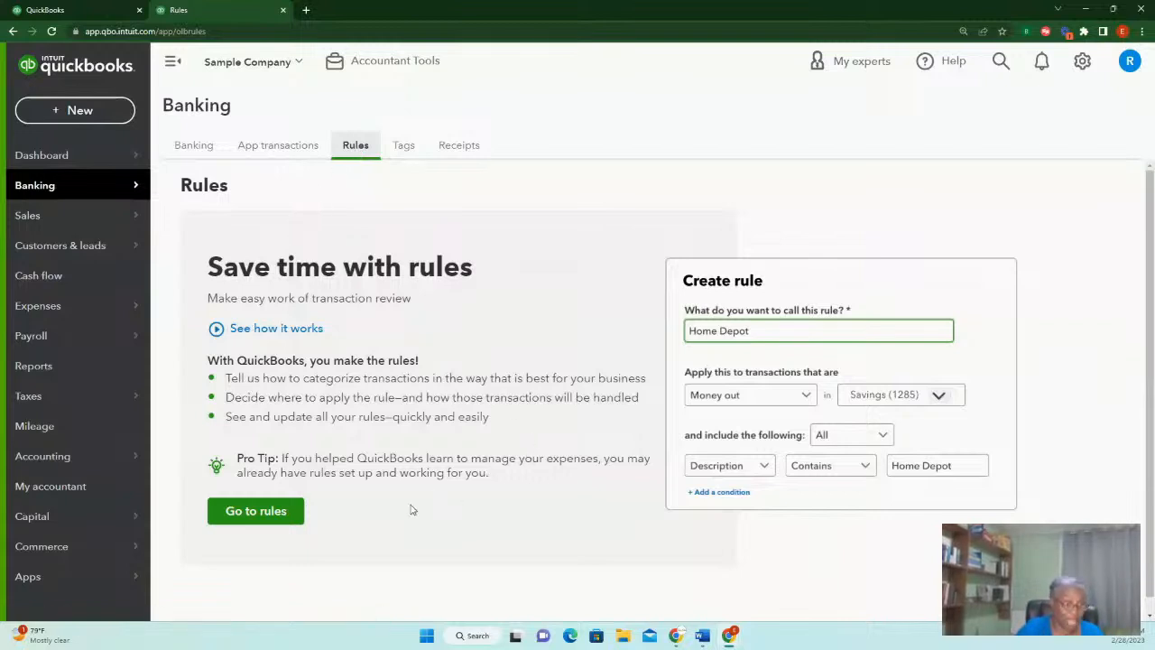
left_click(258, 512)
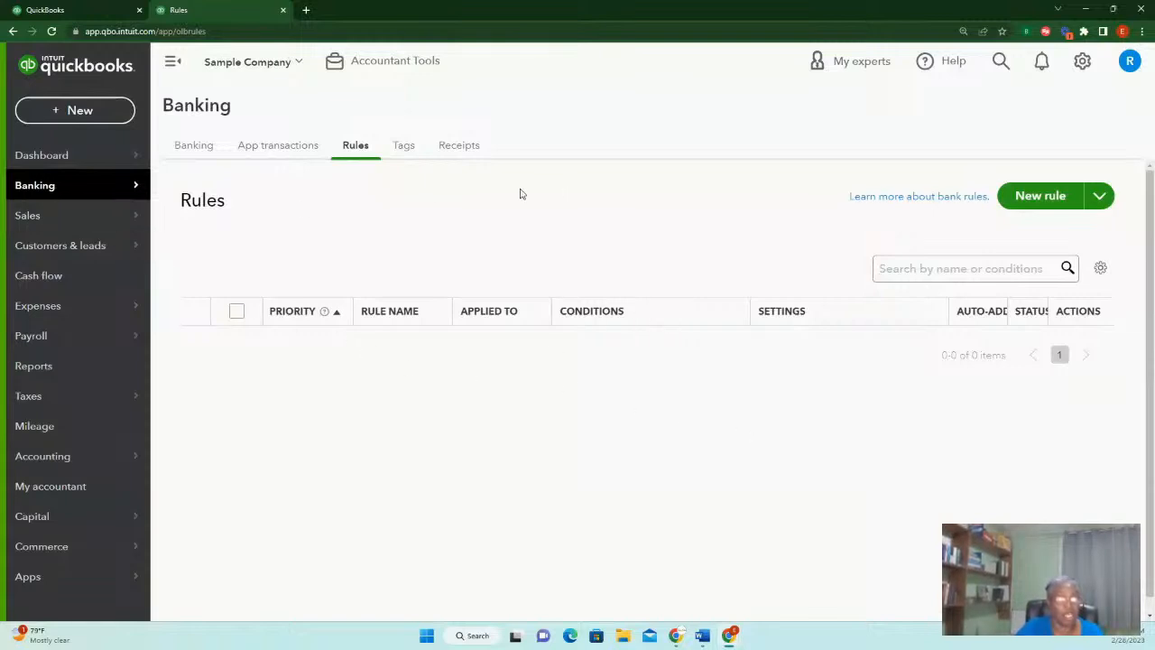
left_click(1037, 196)
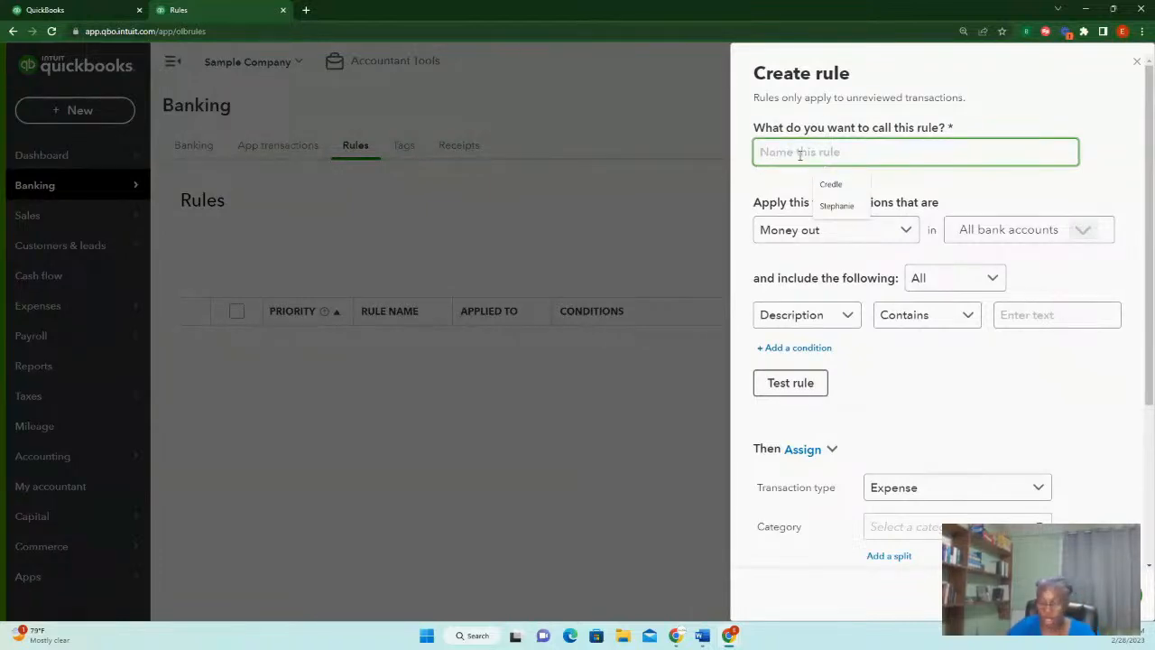
type("Con")
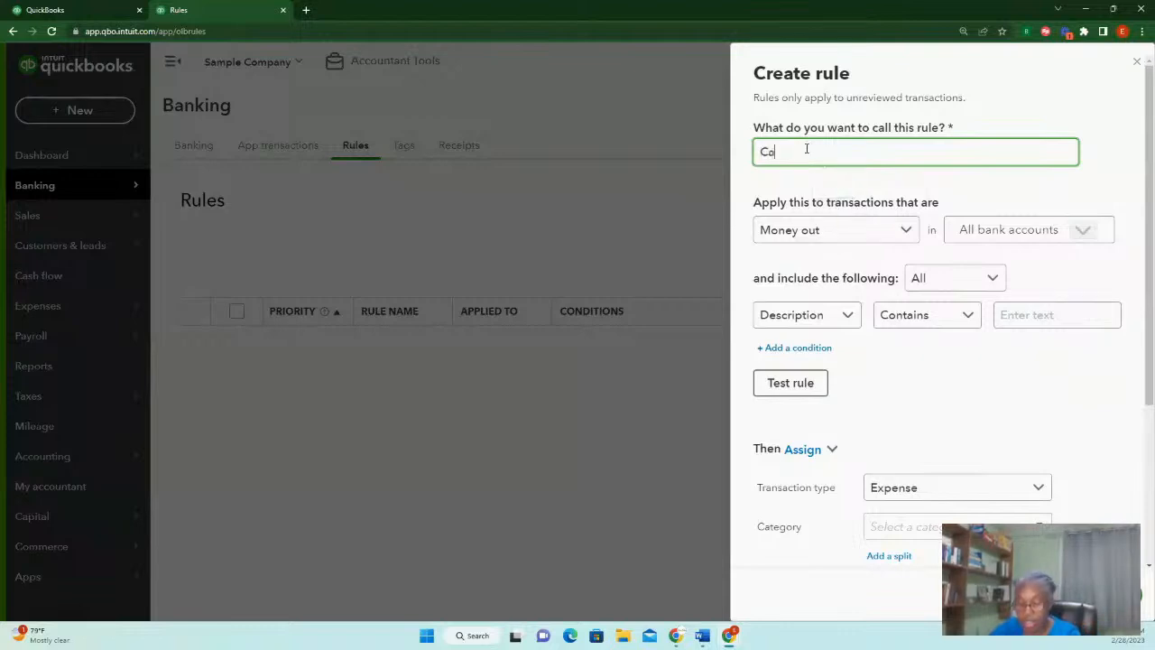
key("BackSpace")
key("BackSpace")
type("anva")
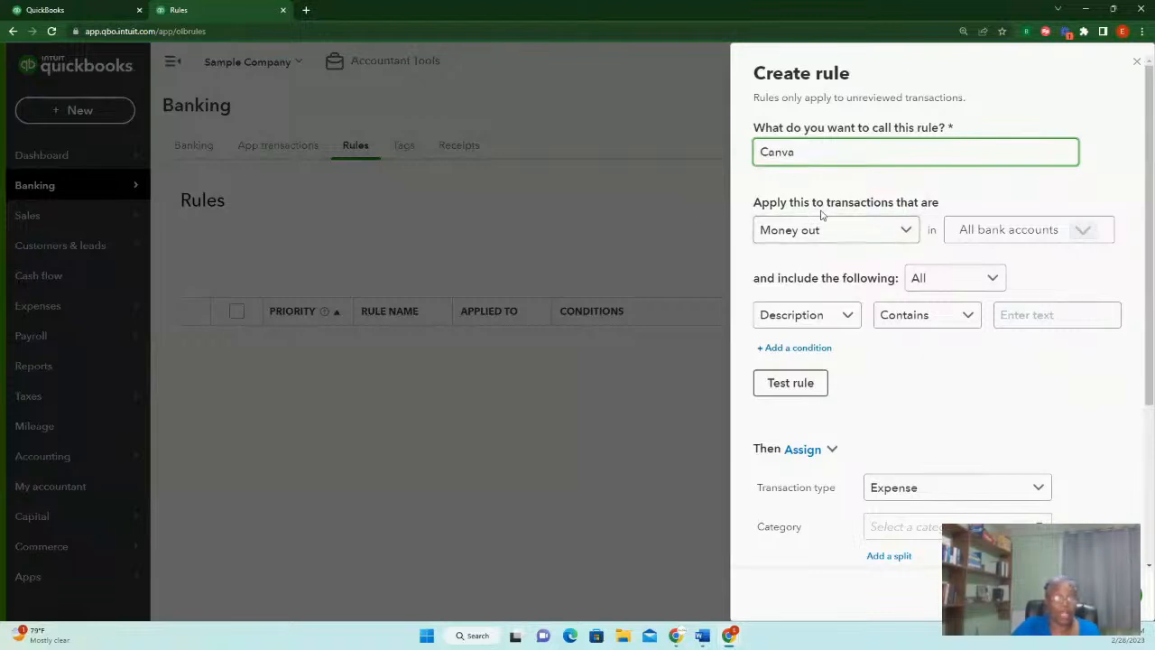
Apply the rule to Money out transactions in all bank accounts, using a Description Contains condition
left_click(904, 232)
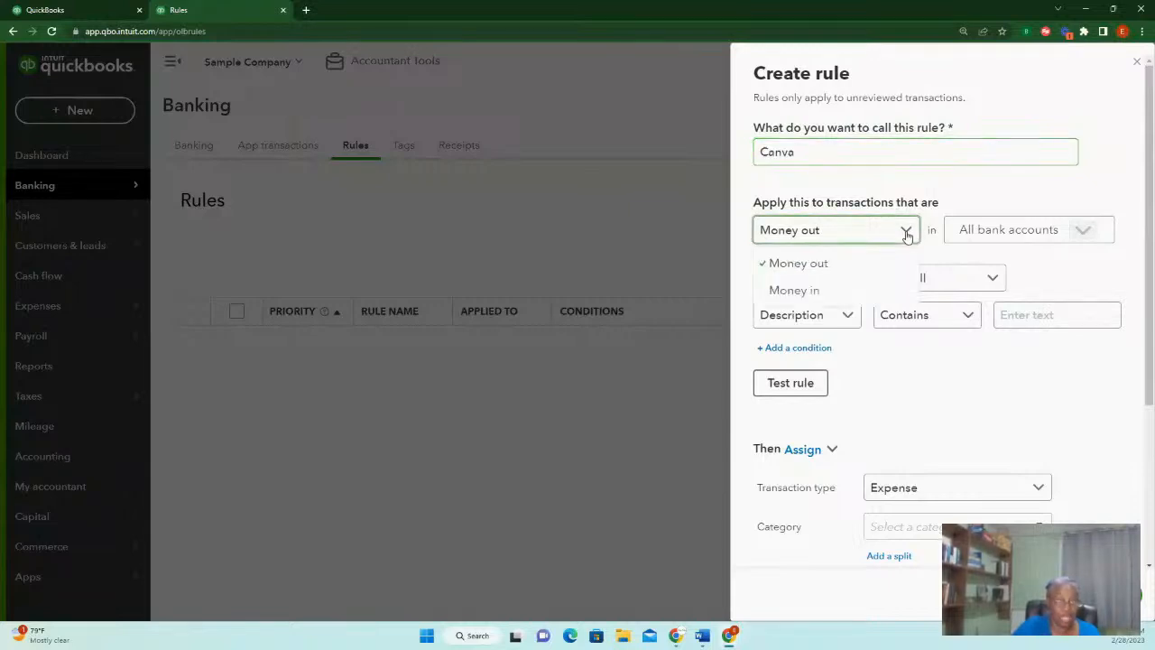
left_click(832, 263)
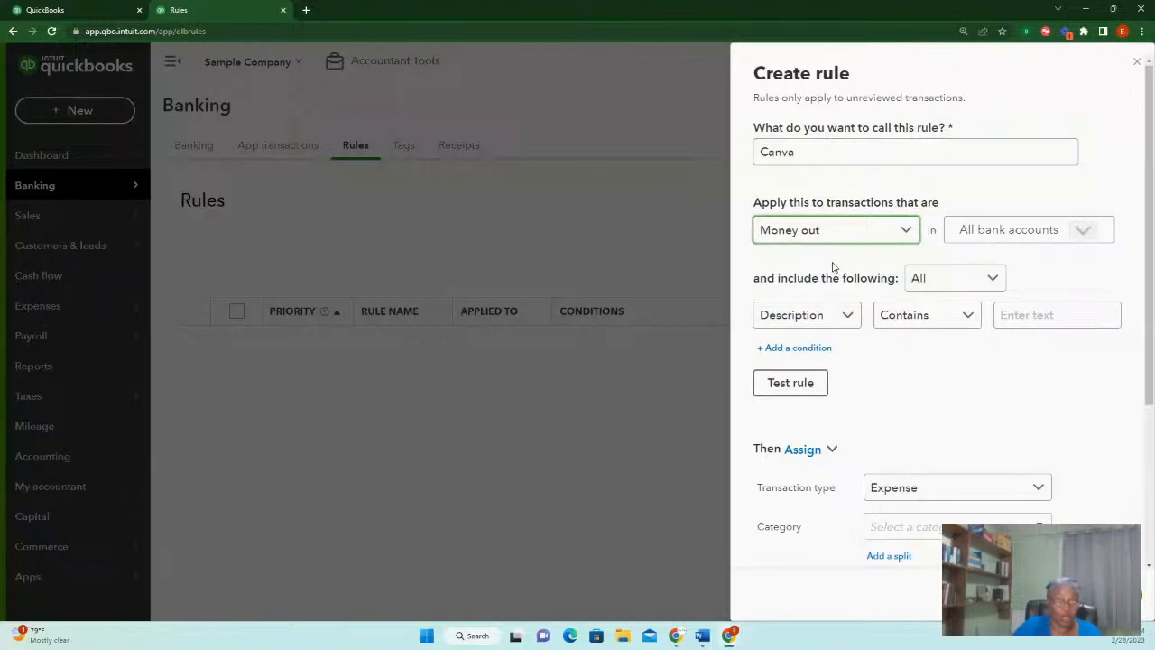
left_click(1083, 232)
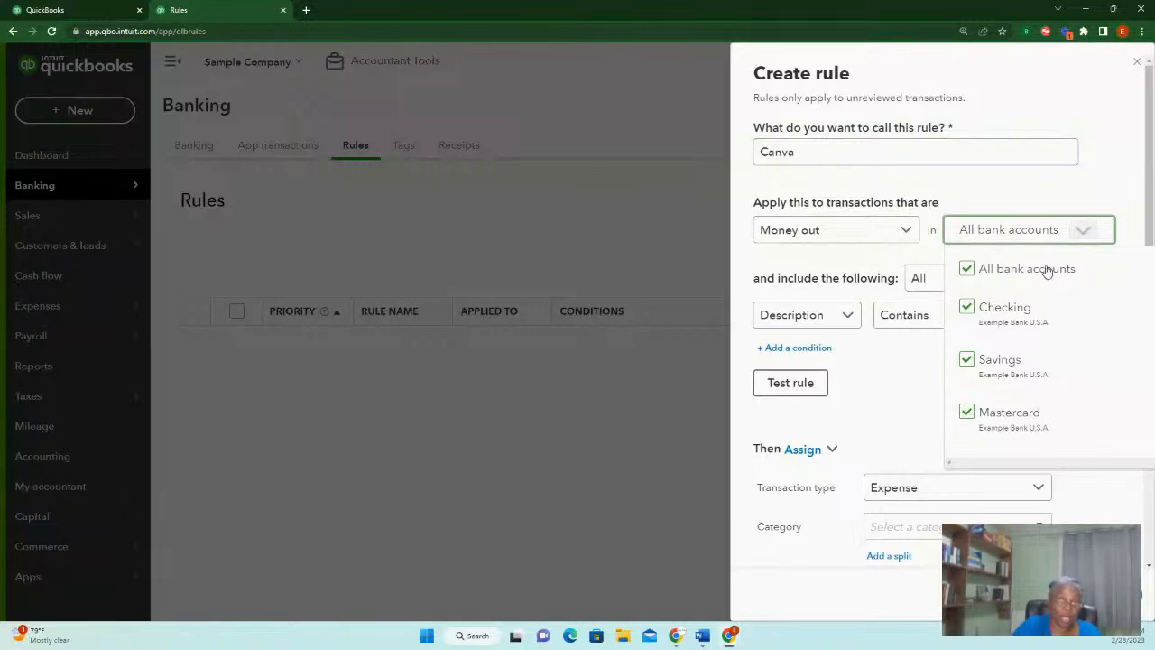
left_click(1085, 189)
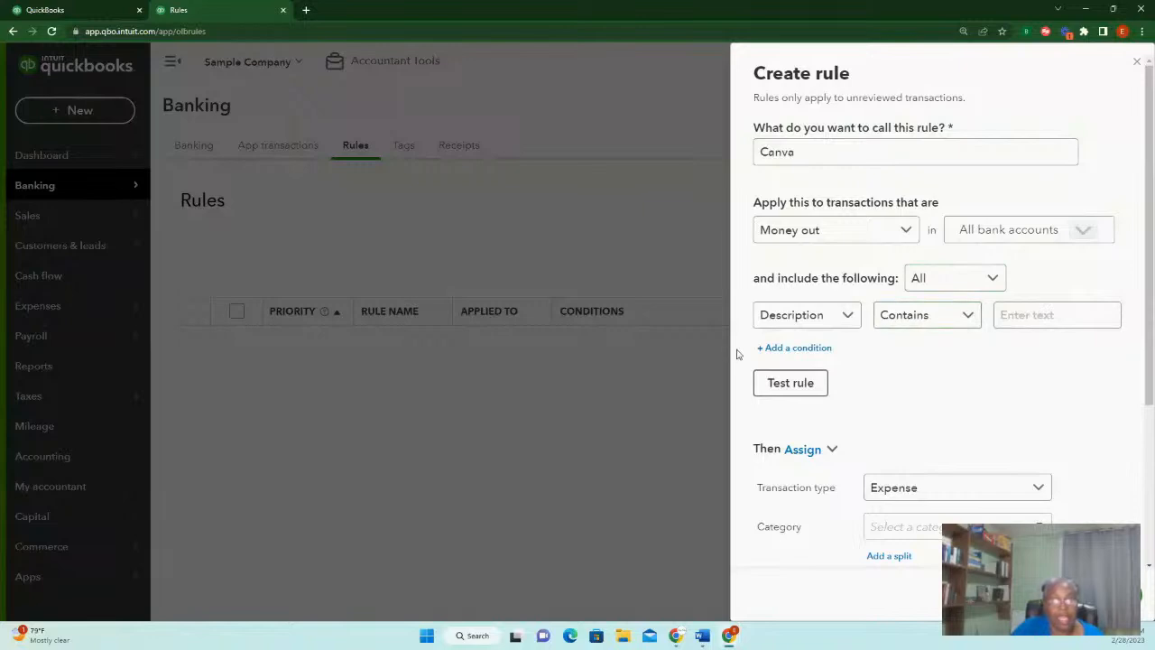
left_click(846, 318)
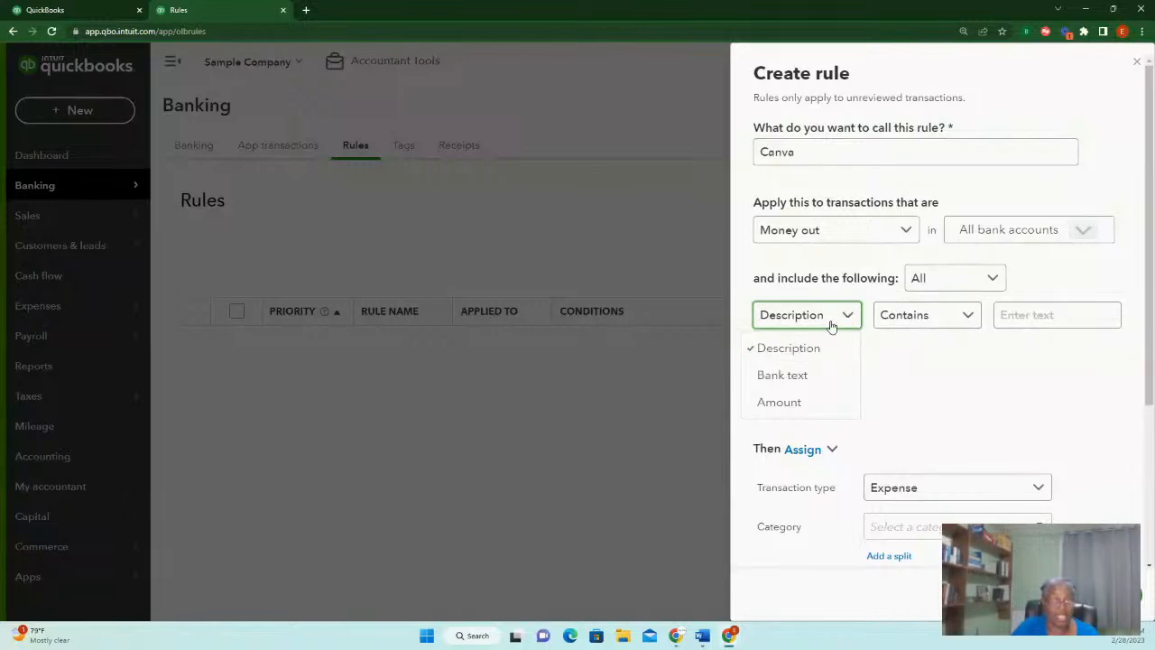
left_click(966, 317)
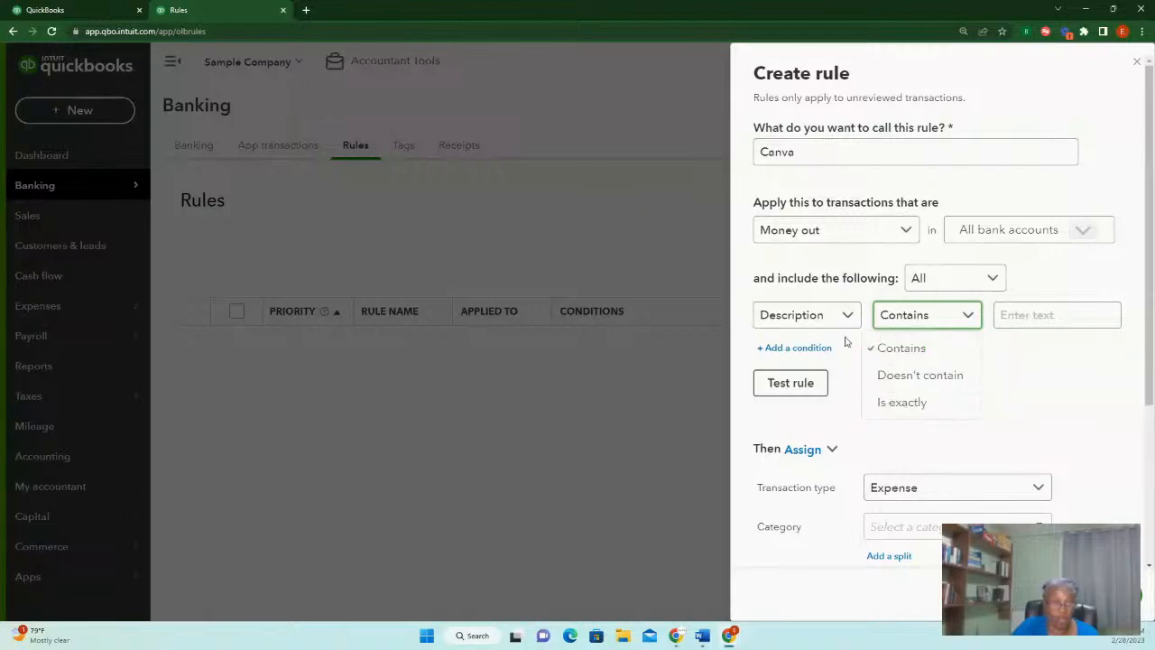
Duplicate the Rules browser tab and open the bank transactions list in the copy
right_click(216, 17)
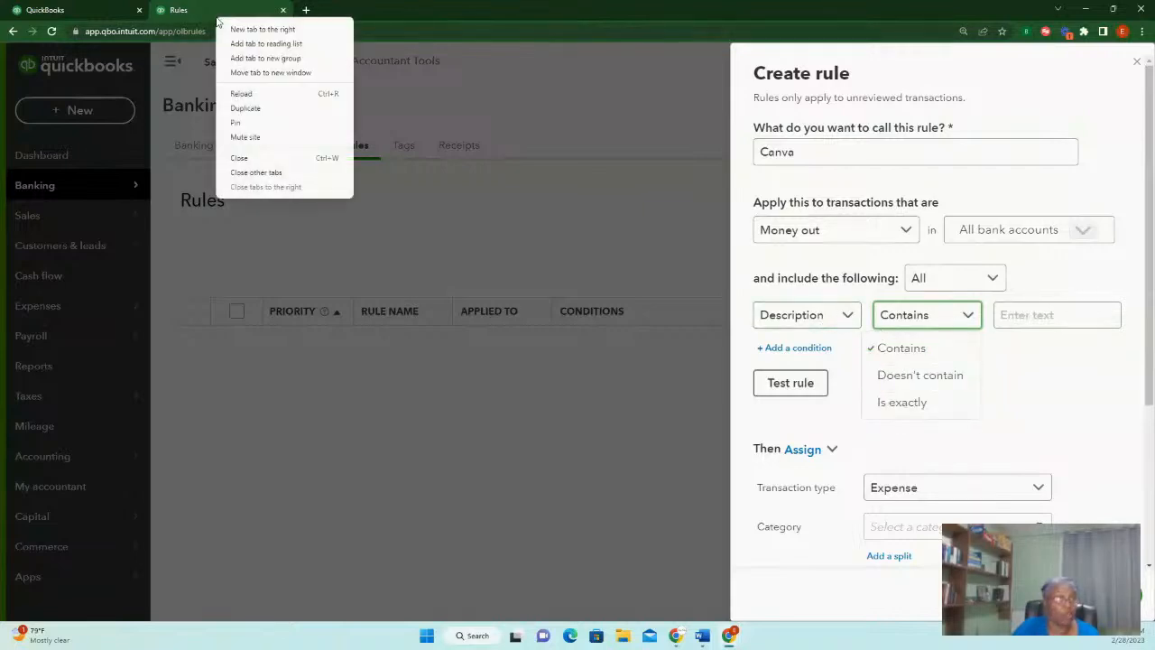
left_click(269, 108)
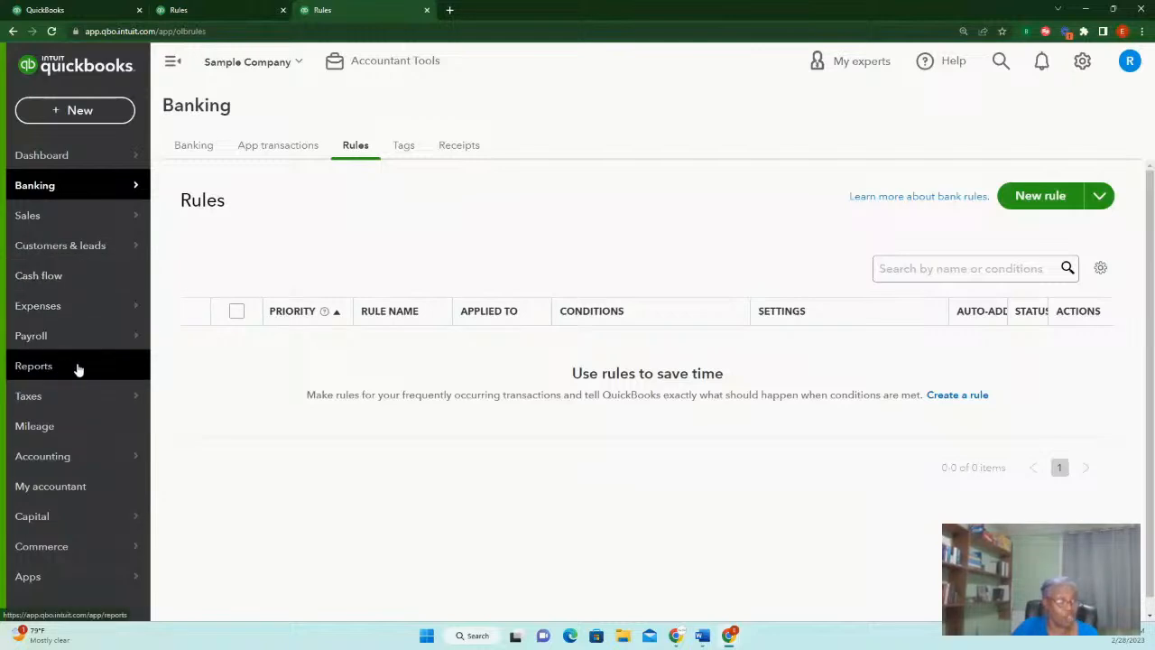
mouse_move(104, 354)
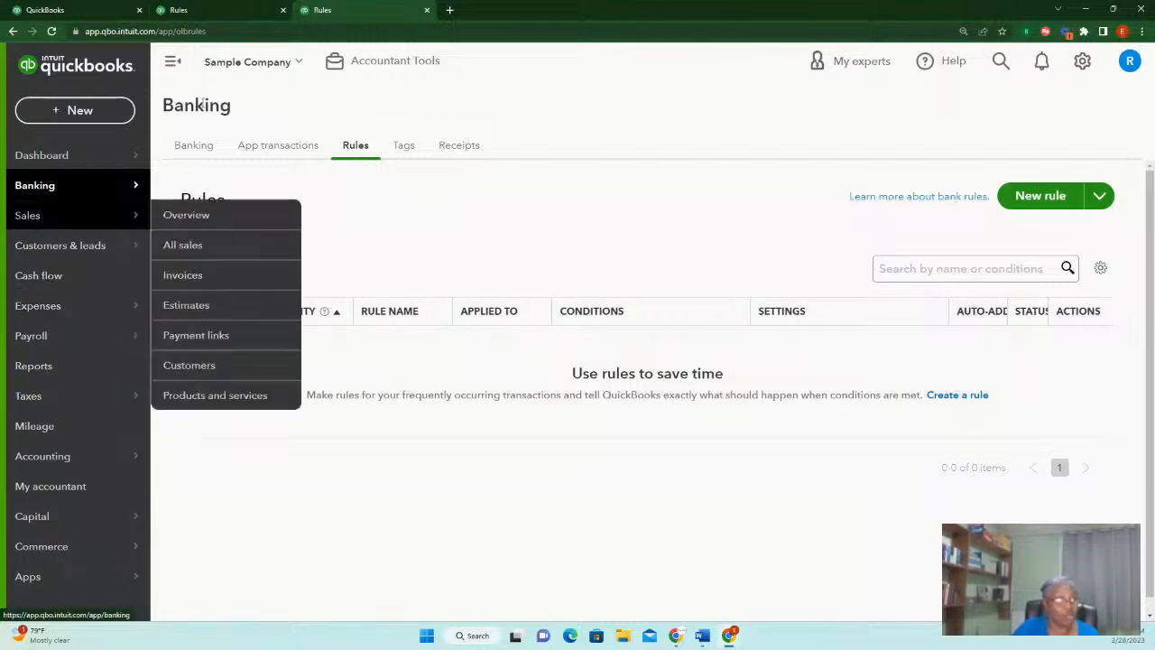
left_click(228, 16)
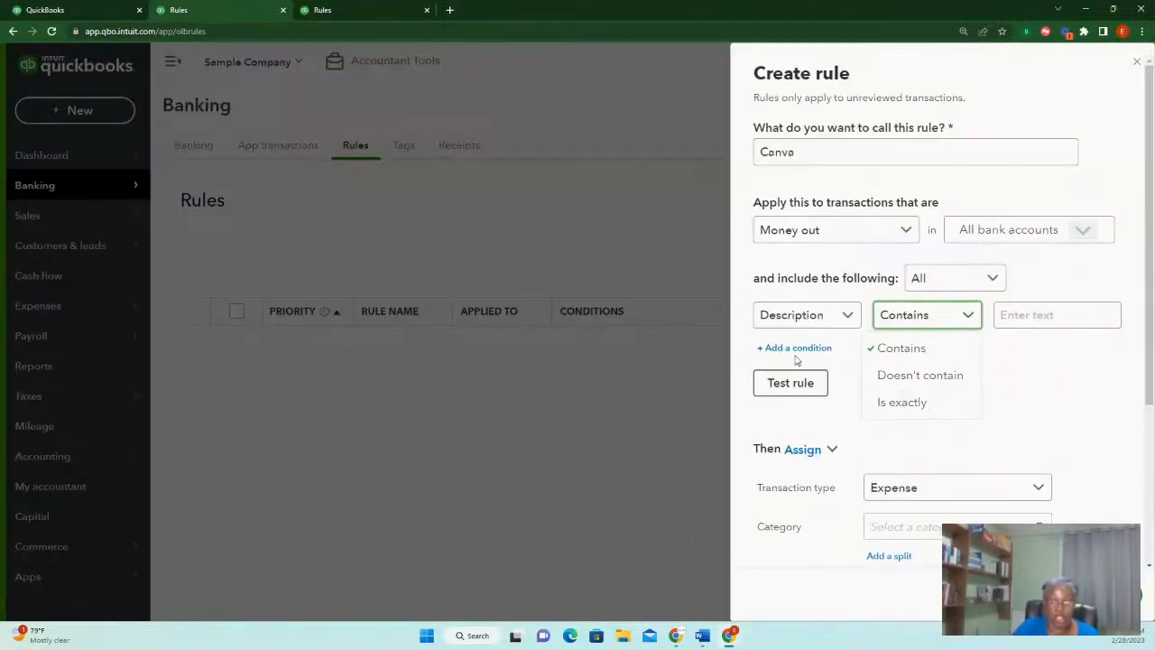
left_click(349, 10)
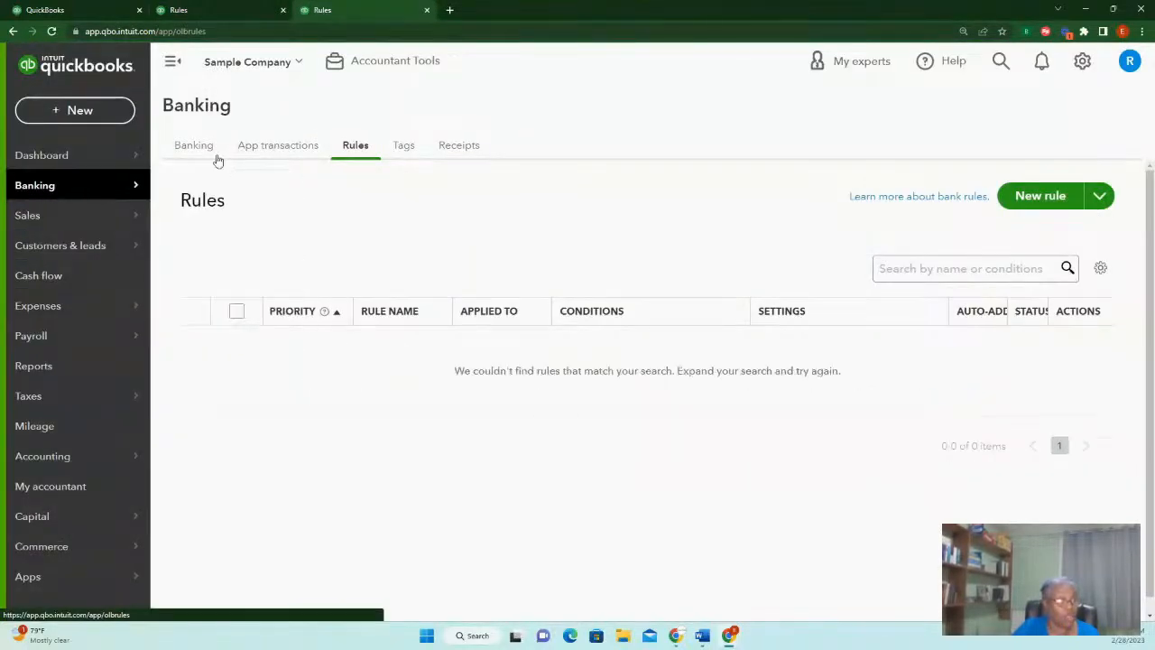
left_click(188, 144)
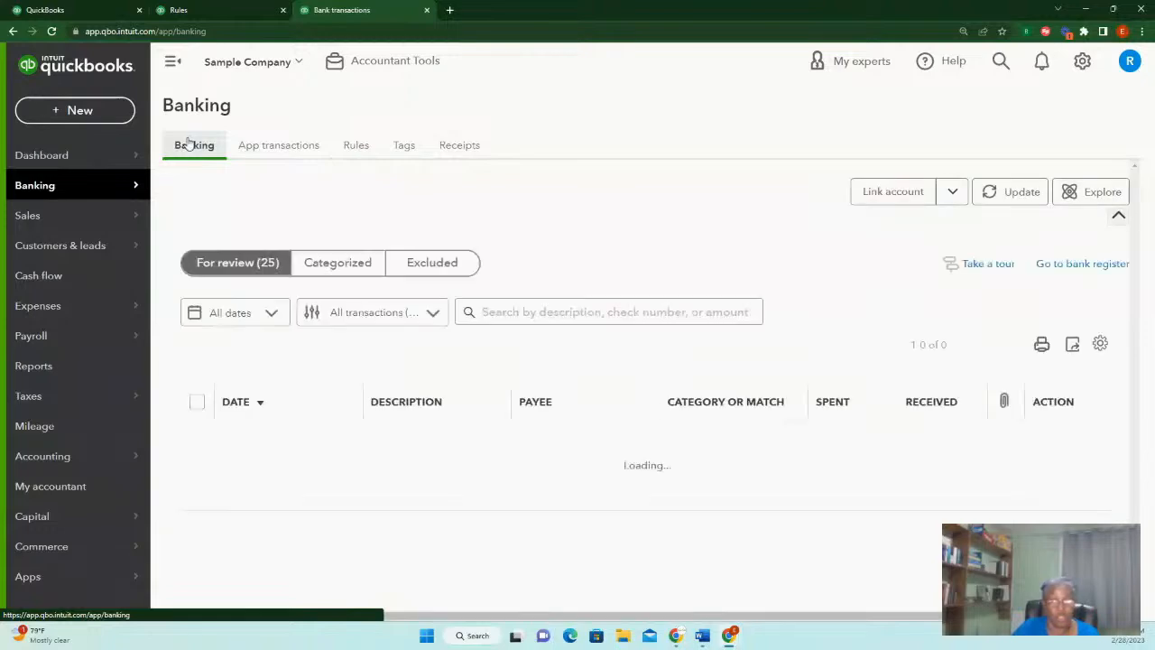
Expand the 03/30/2023 Books By Bessie transaction and copy its bank detail text
scroll(660, 413, "down", 3)
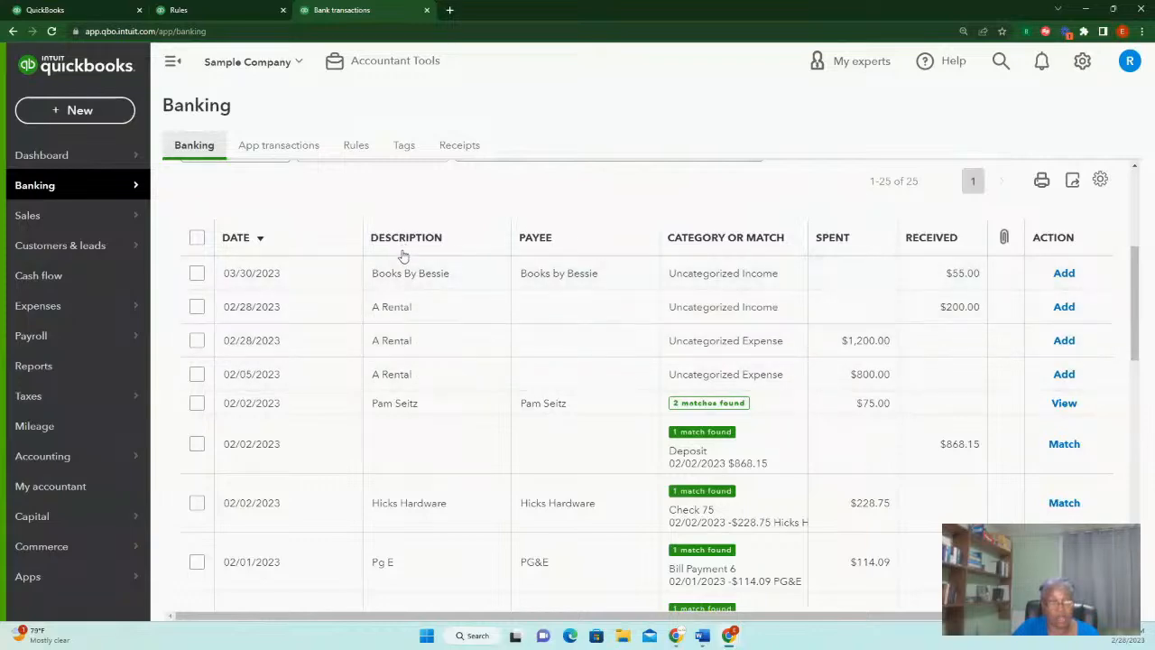
scroll(493, 337, "down", 2)
scroll(493, 337, "up", 3)
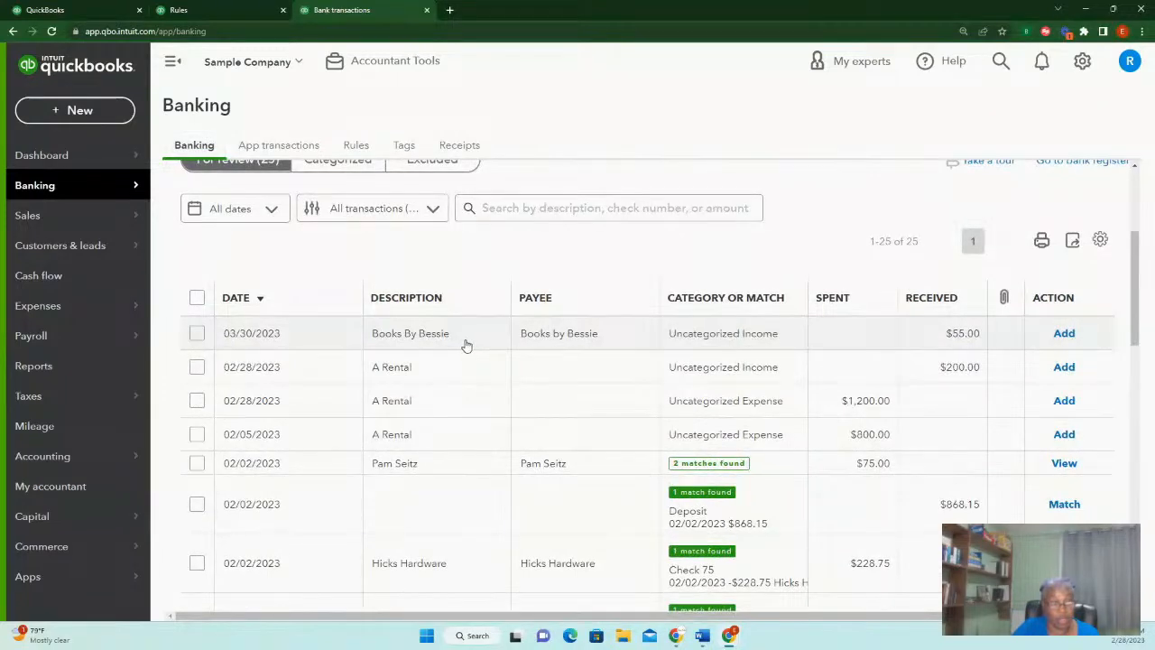
left_click(466, 344)
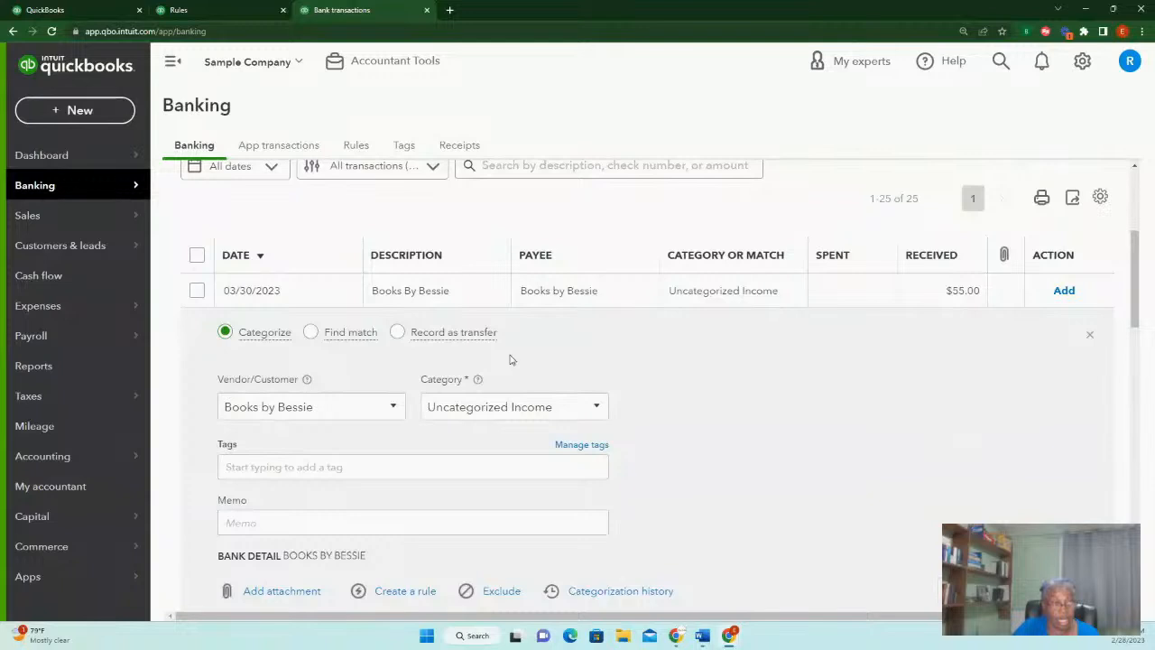
scroll(327, 426, "down", 2)
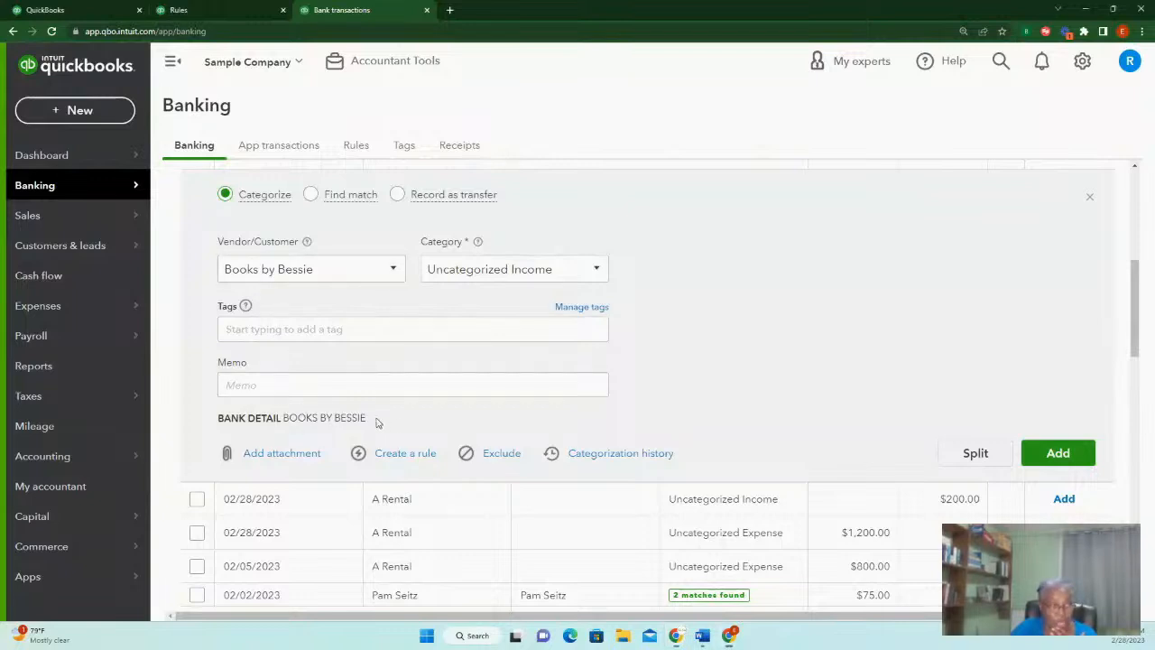
left_click_drag(368, 420, 291, 420)
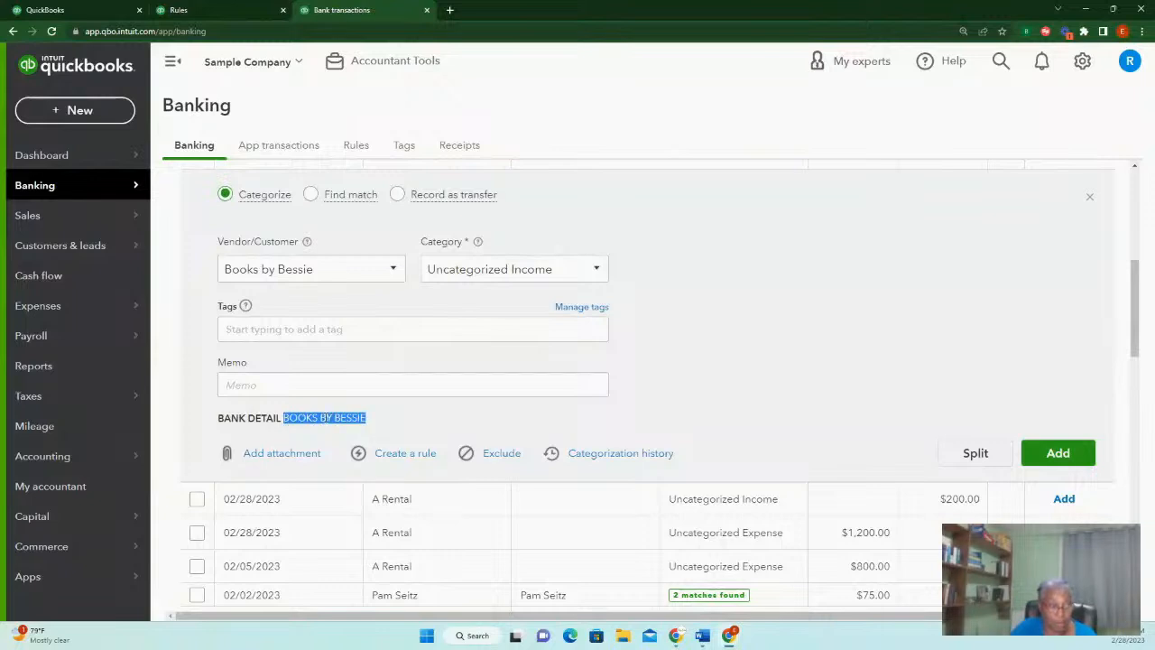
right_click(327, 418)
left_click(345, 430)
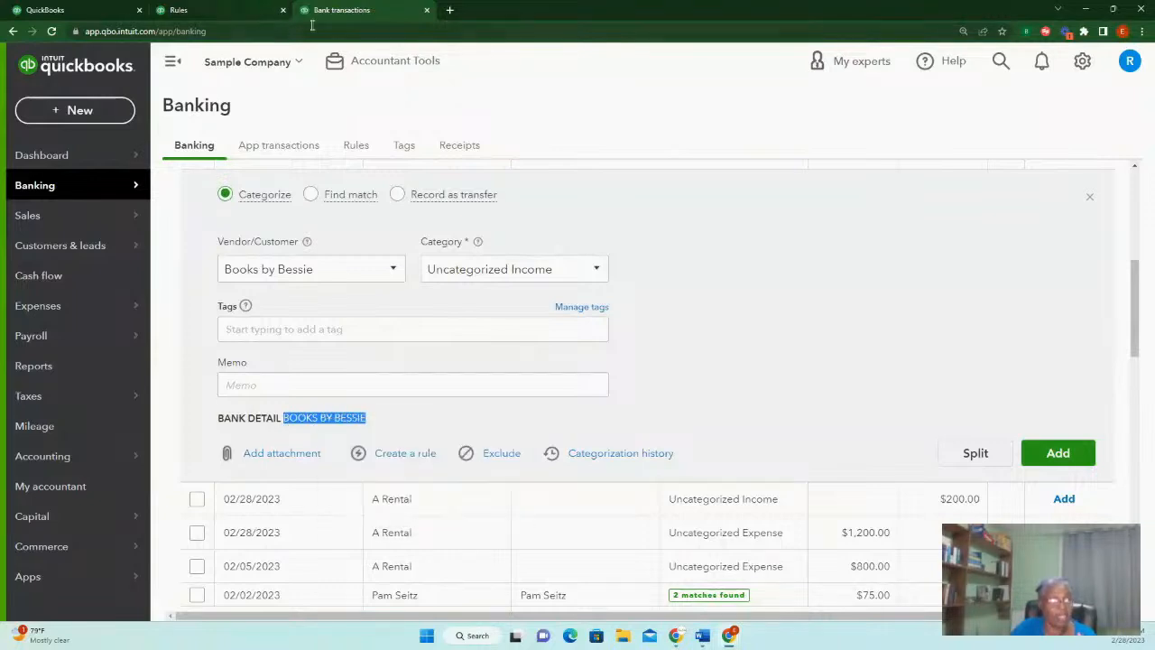
Return to the Canva rule and paste BOOKS BY BESSIE as the text of its Description Contains condition
left_click(222, 12)
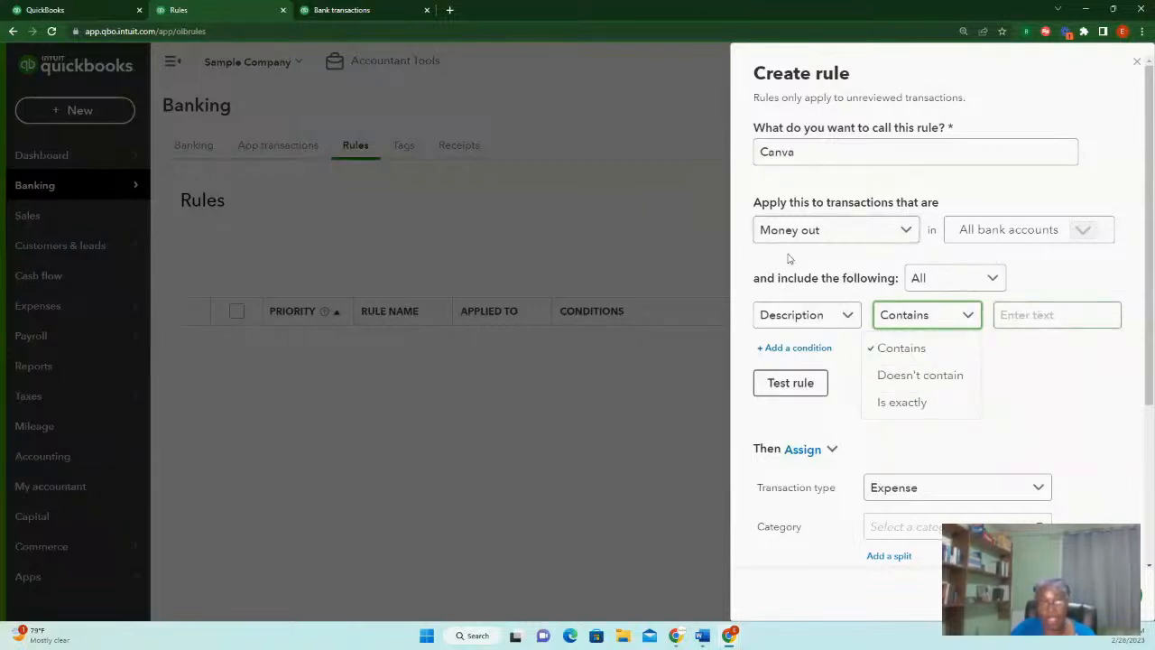
left_click(1014, 314)
right_click(1015, 314)
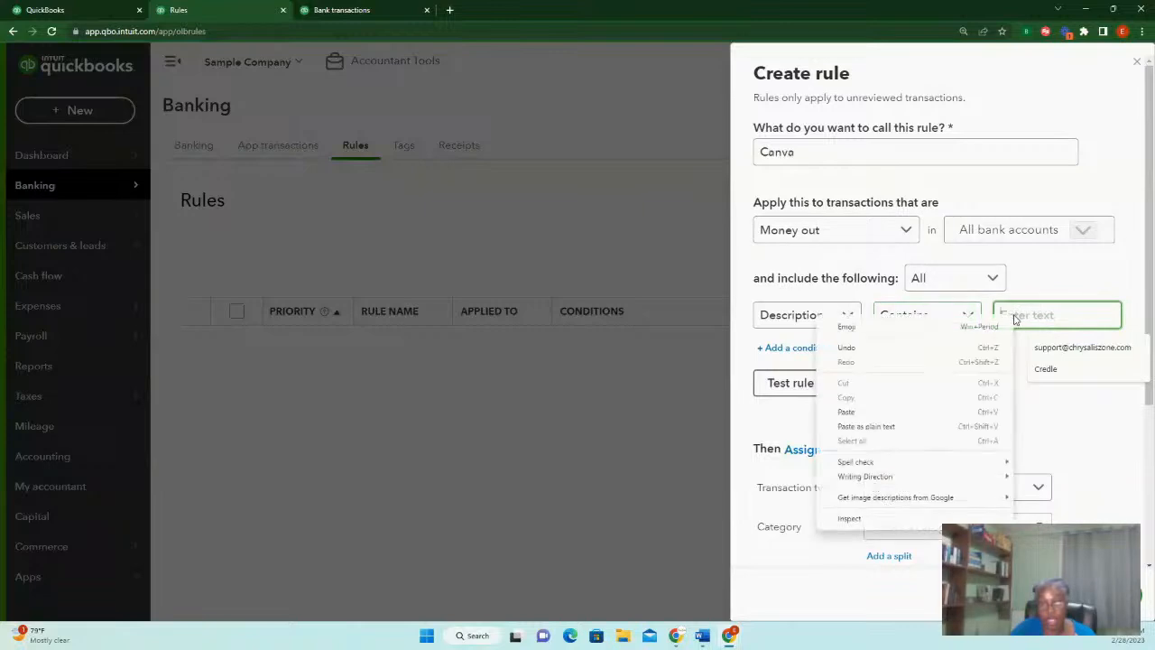
left_click(854, 411)
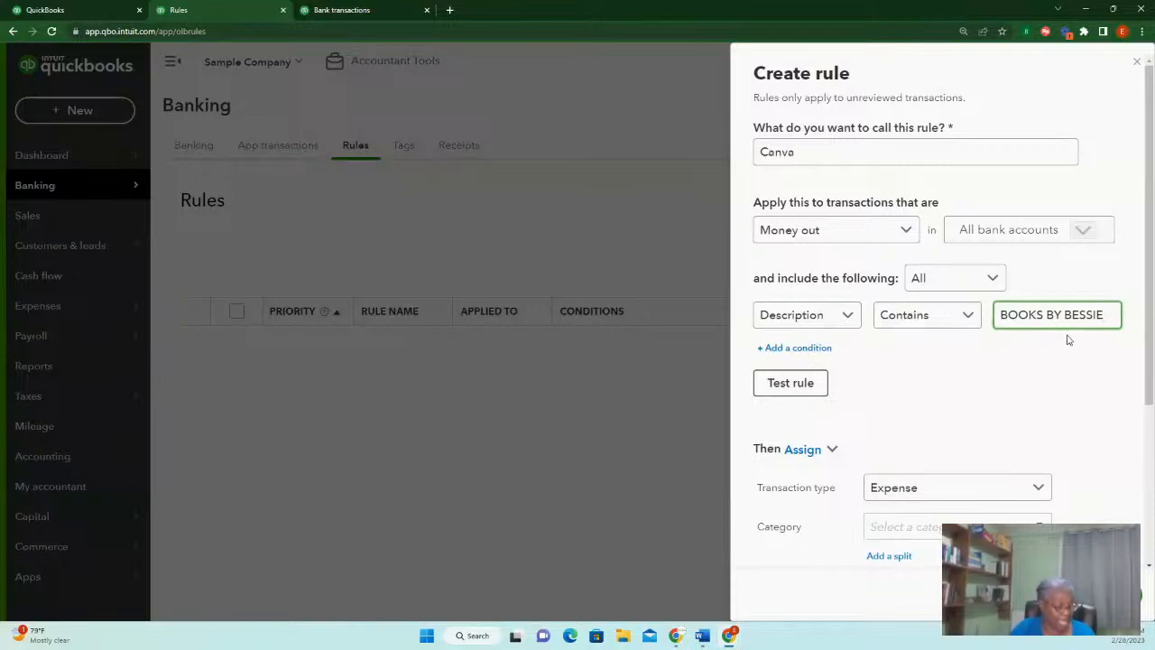
Add a second condition to the rule: Description Is exactly 14.99
left_click(807, 350)
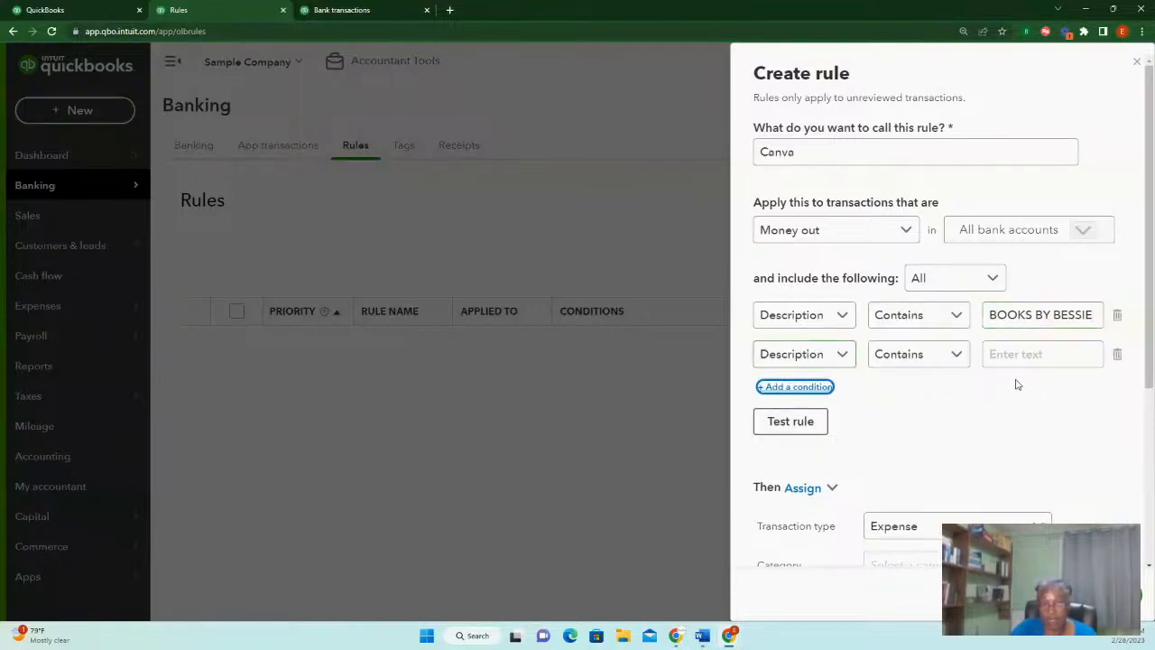
left_click(958, 357)
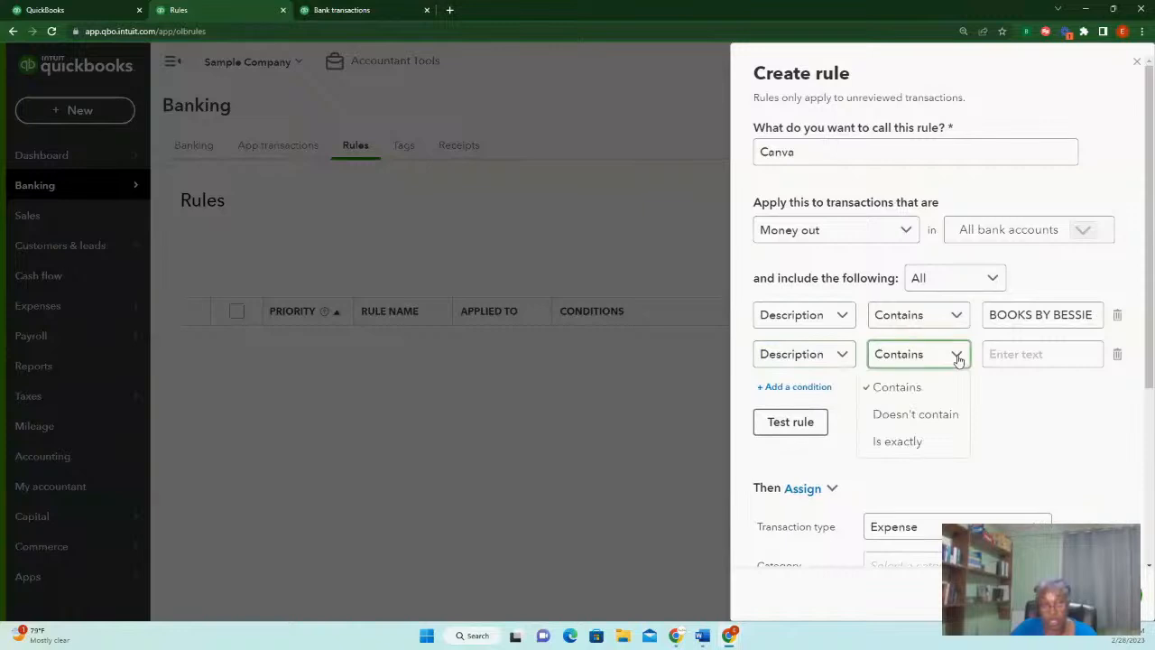
left_click(915, 443)
left_click(1042, 355)
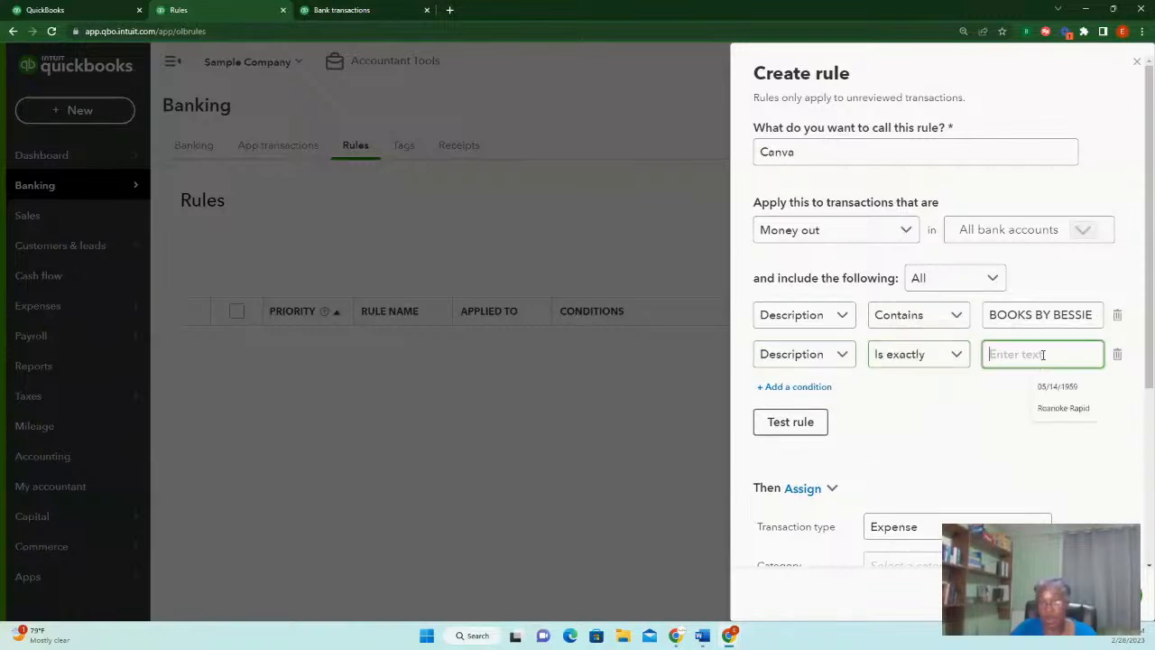
type("14.")
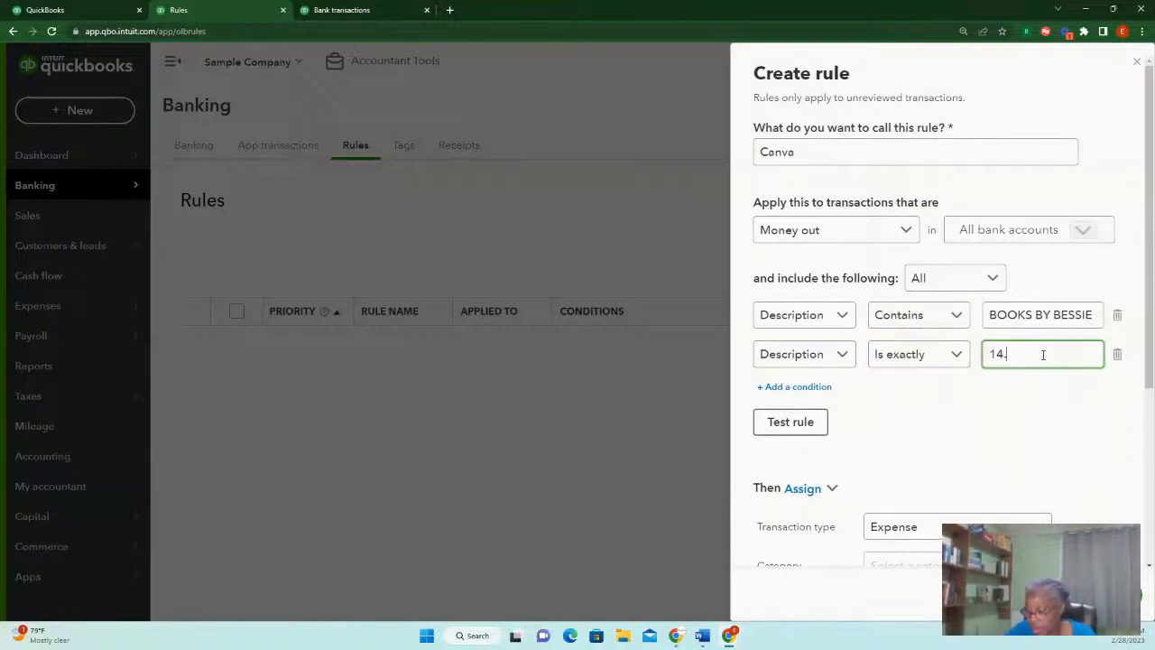
type("99")
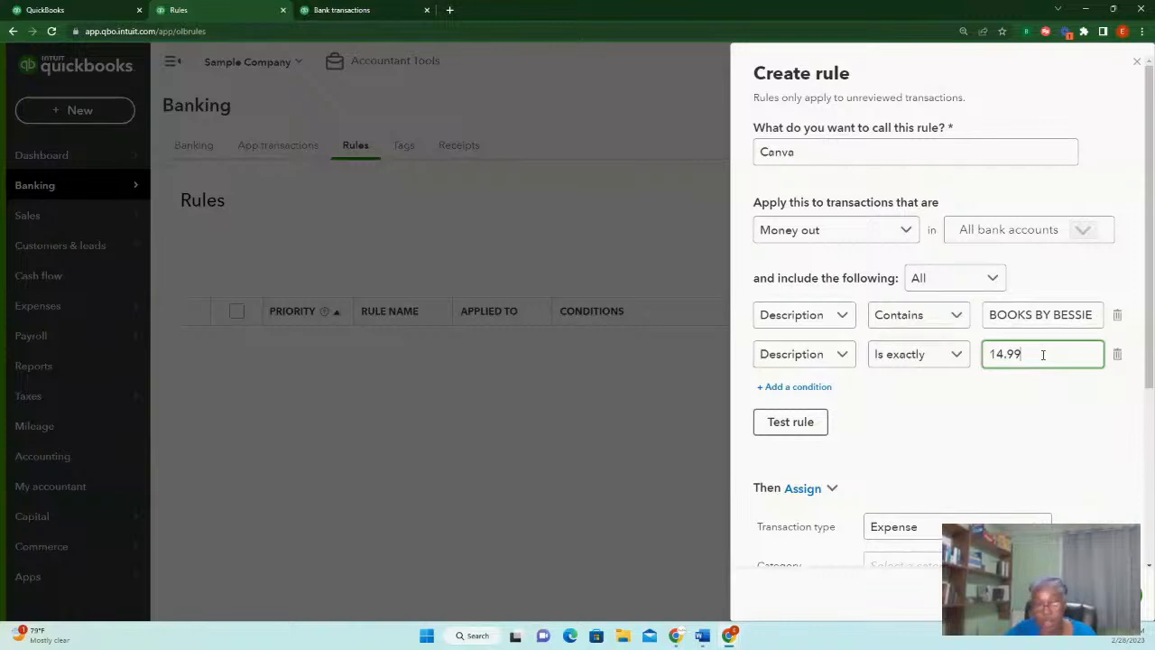
left_click(998, 436)
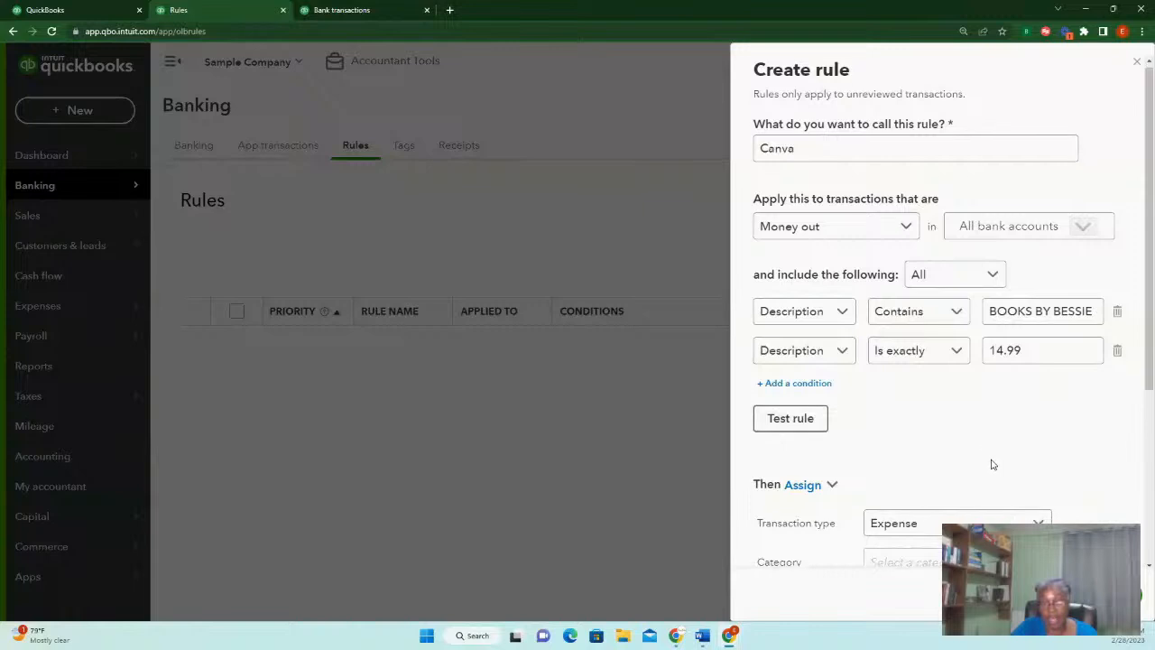
Choose Expense as the transaction type that the Canva rule assigns
scroll(902, 433, "down", 2)
scroll(954, 443, "up", 1)
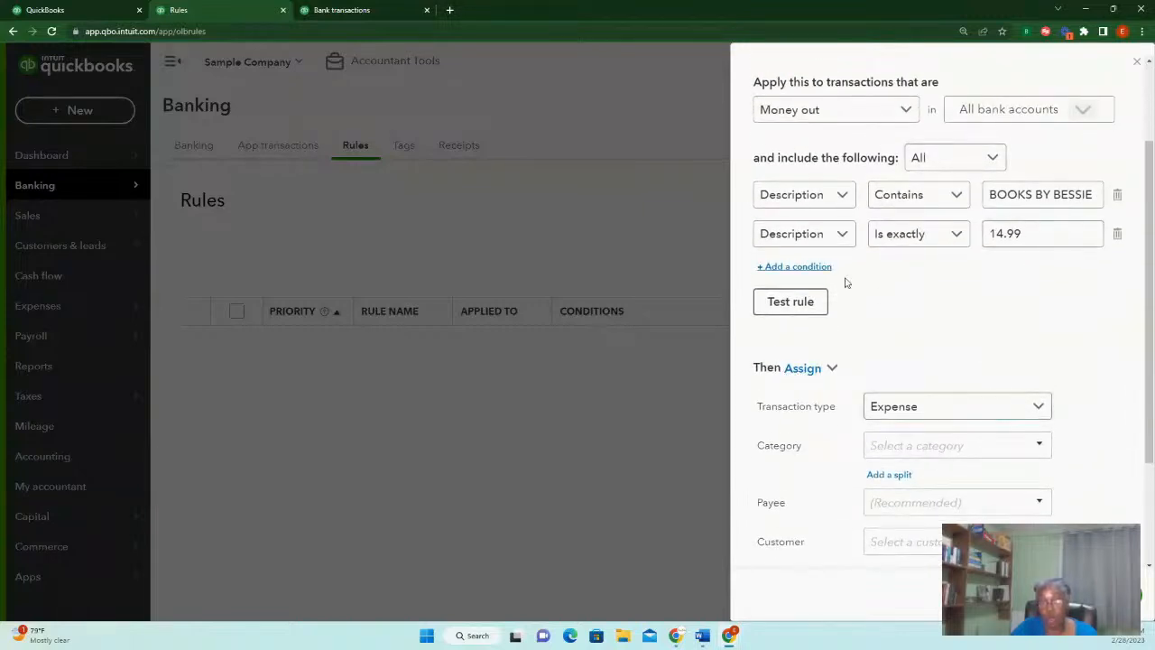
scroll(1083, 379, "down", 2)
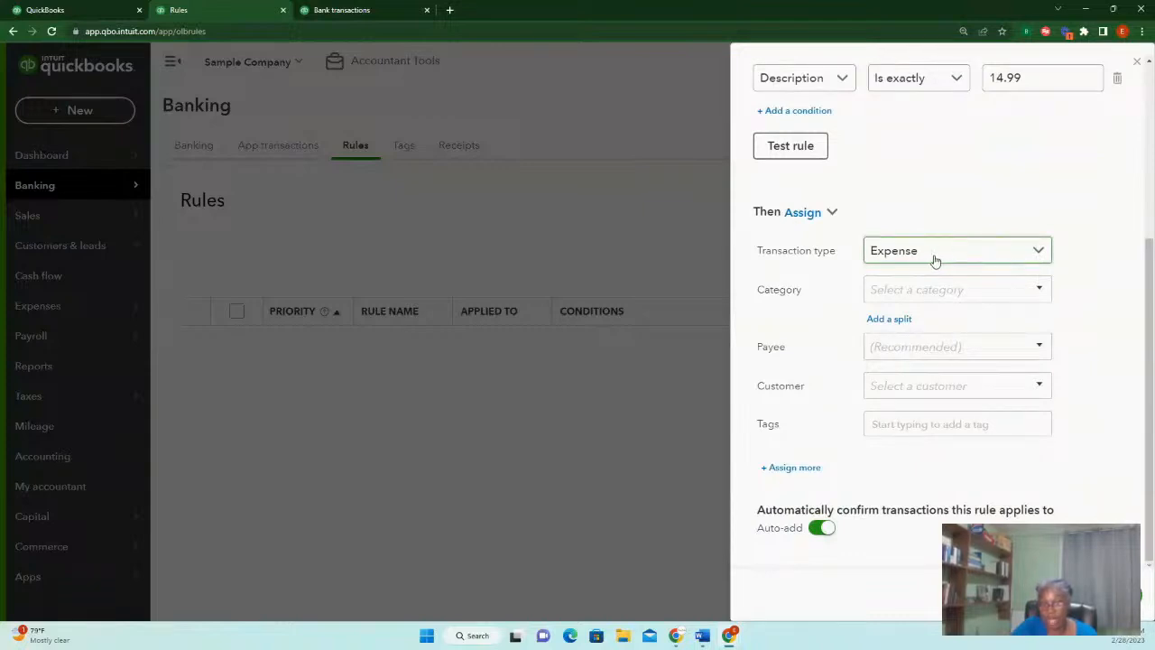
left_click(1038, 252)
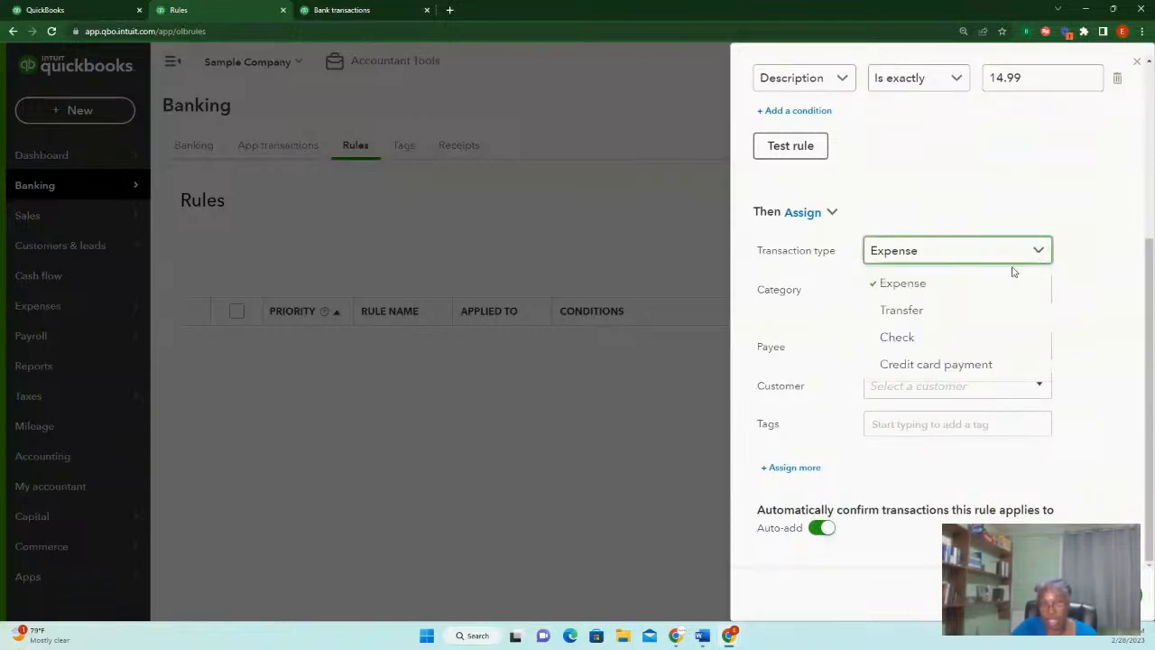
left_click(913, 285)
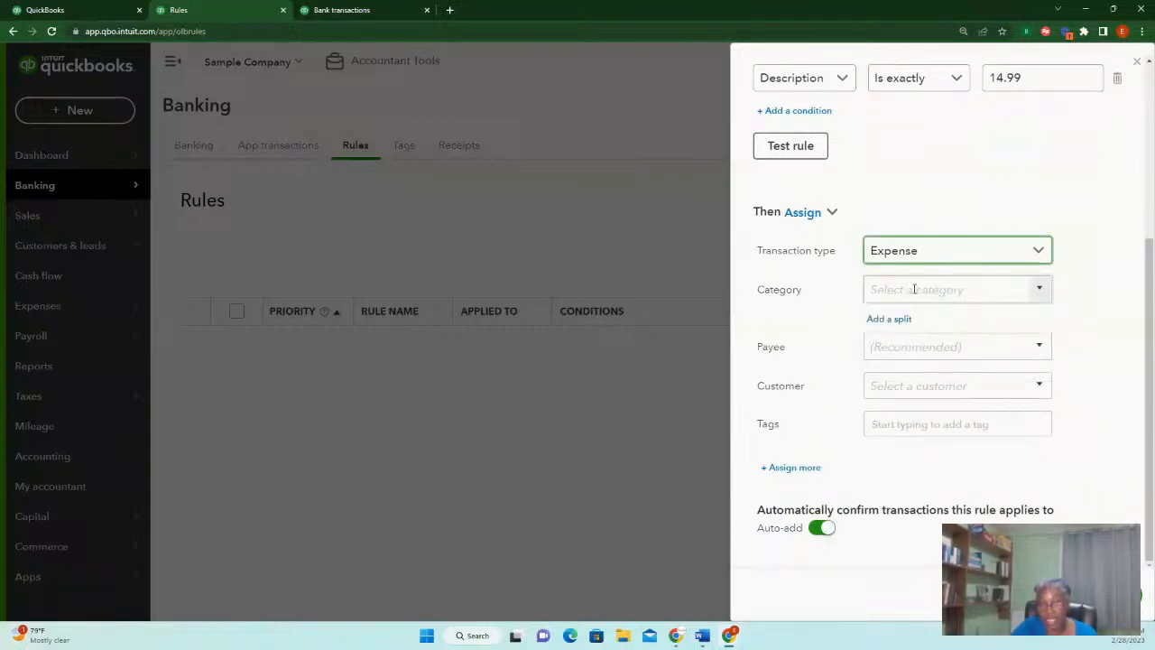
Assign the Bookkeeper sub-account of Legal & Professional Fees as the rule's category
left_click(1039, 289)
scroll(846, 411, "down", 1)
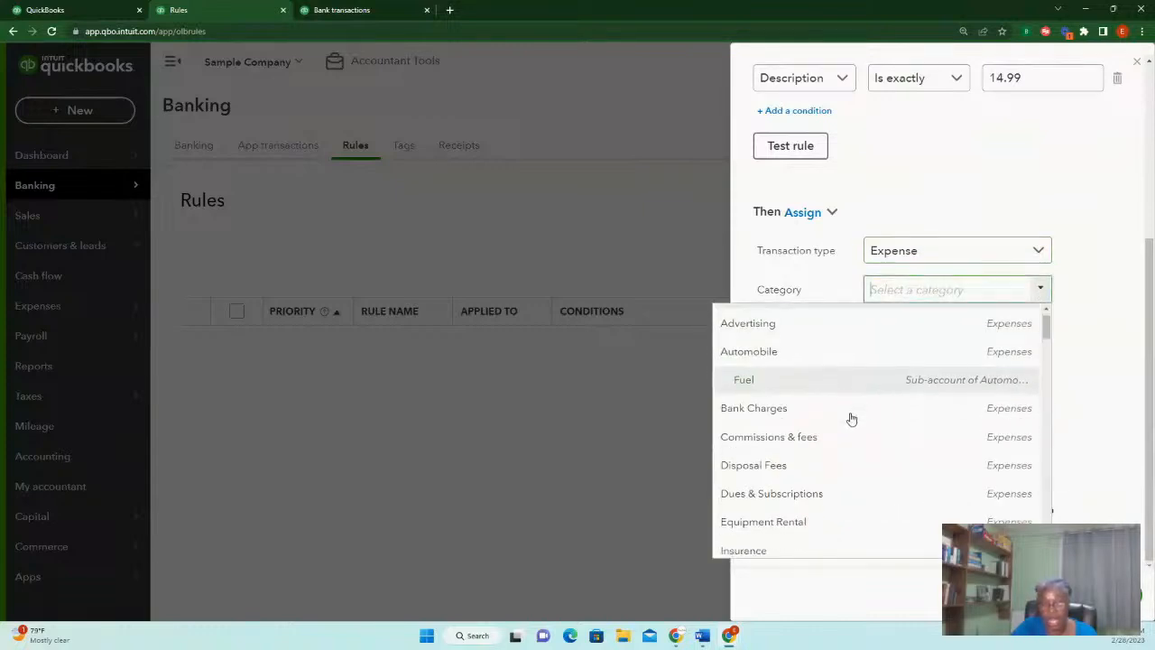
scroll(850, 419, "down", 7)
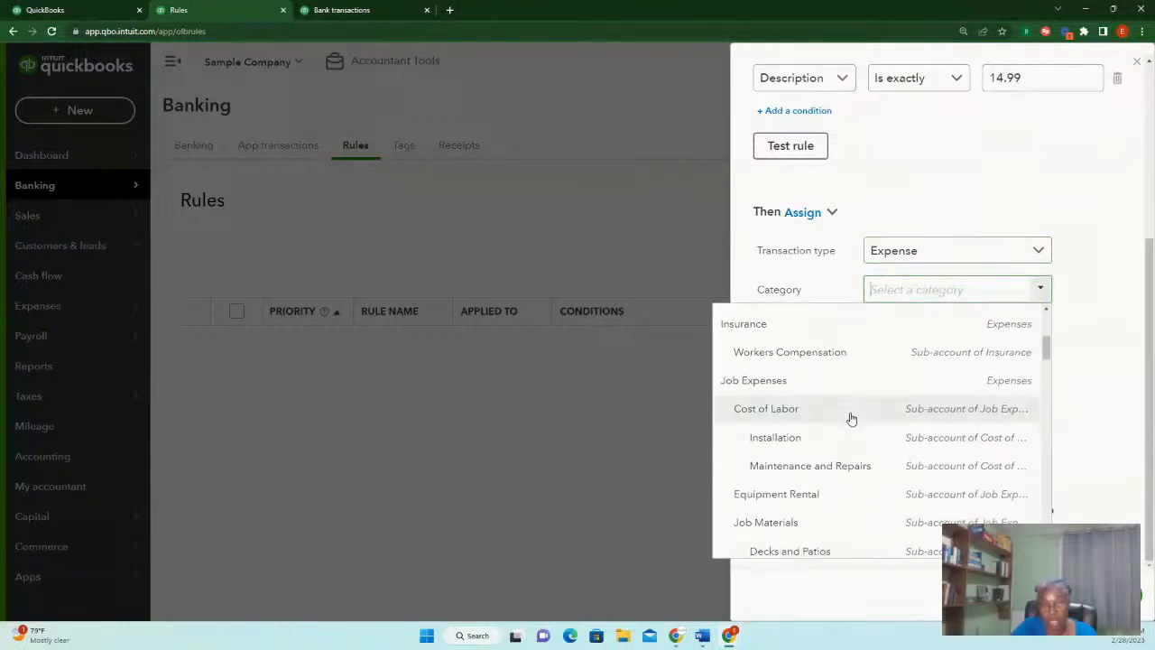
scroll(851, 419, "down", 2)
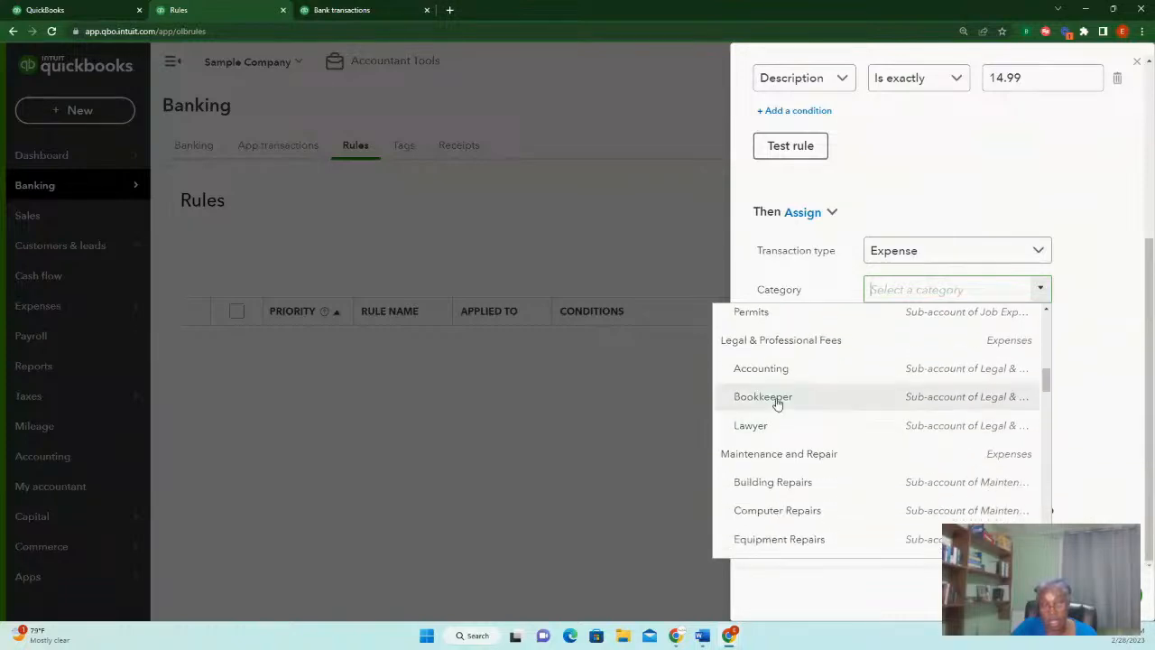
left_click(942, 402)
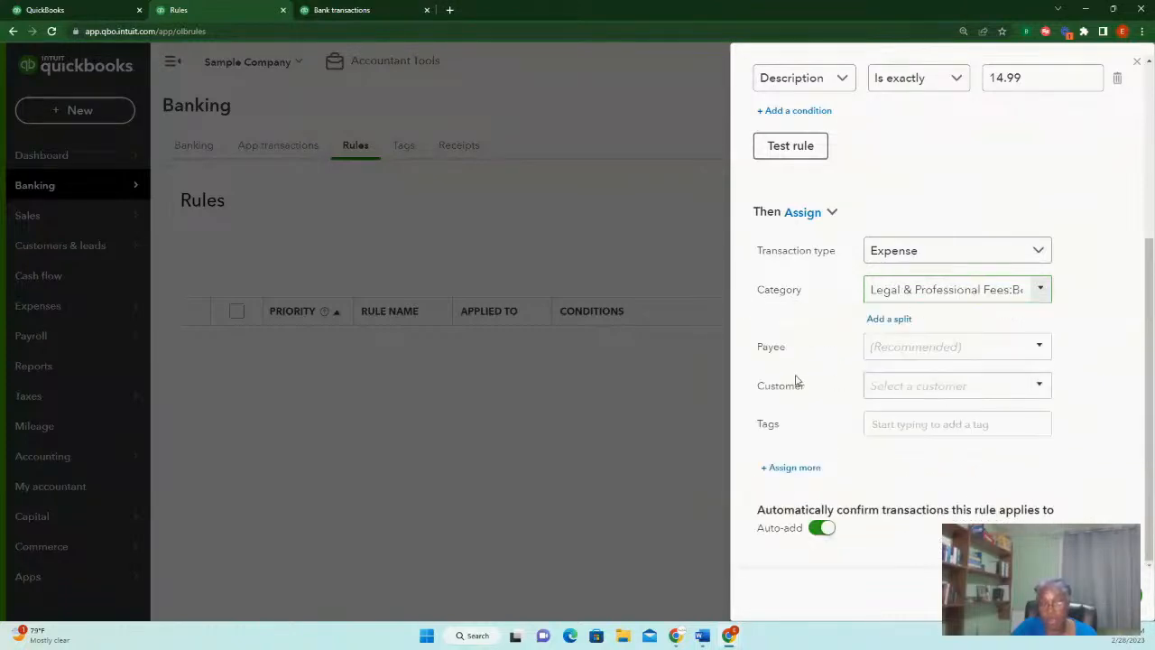
Set the rule's payee to the vendor Books by Bessie and review the rule's conditions
left_click(1039, 350)
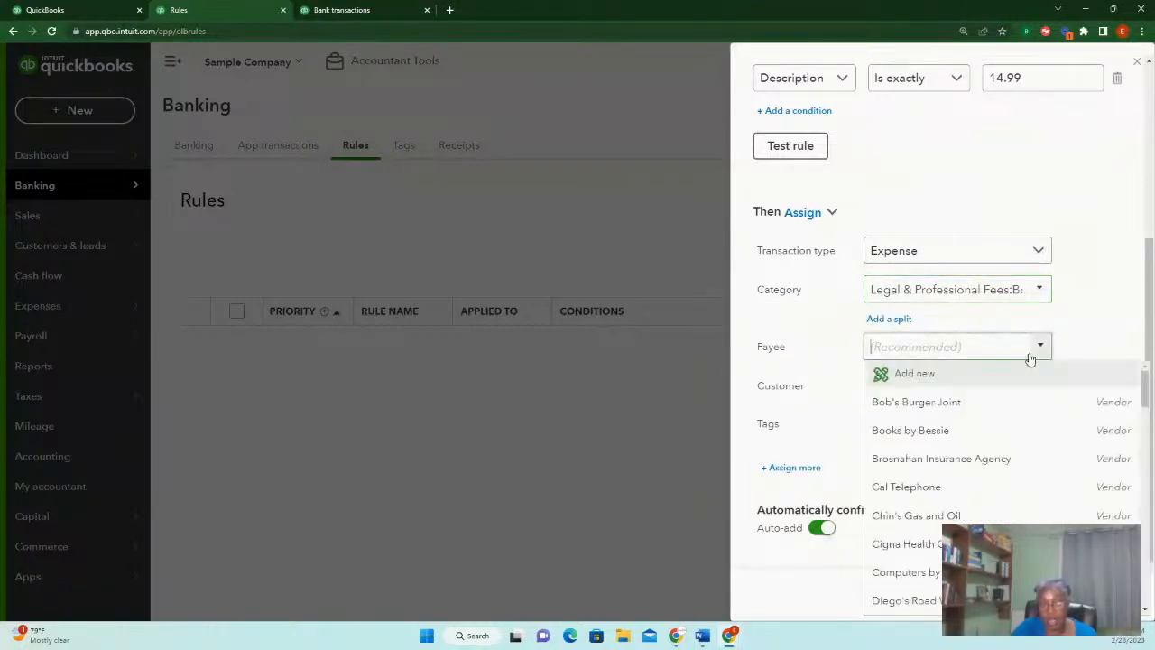
left_click(925, 433)
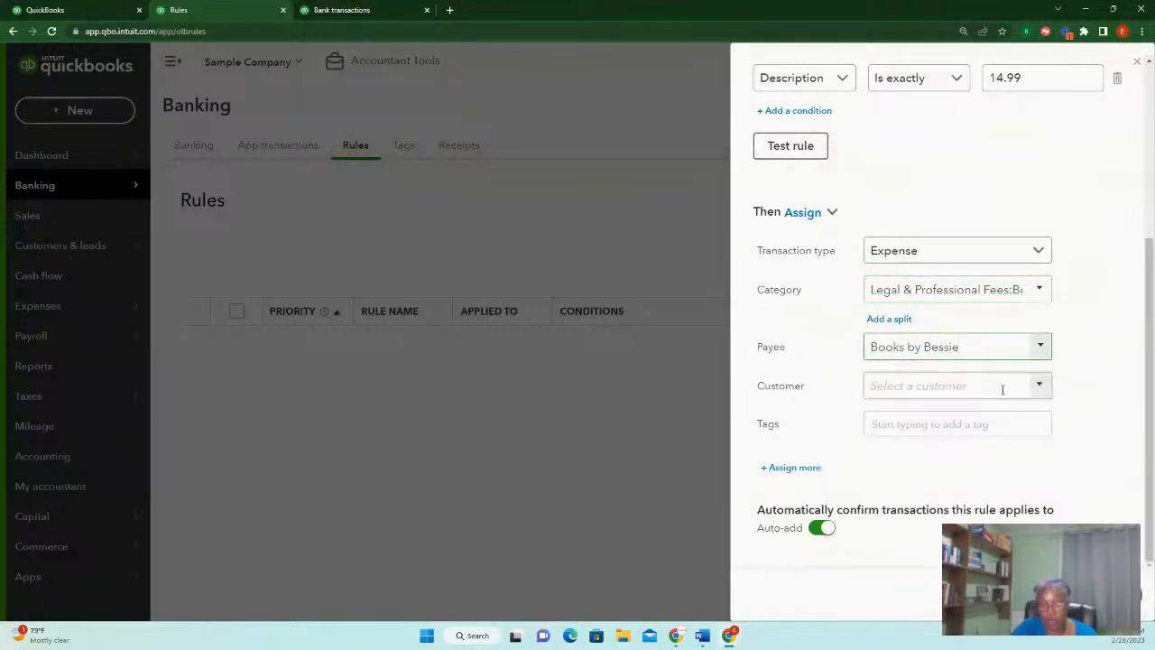
scroll(1012, 443, "up", 1)
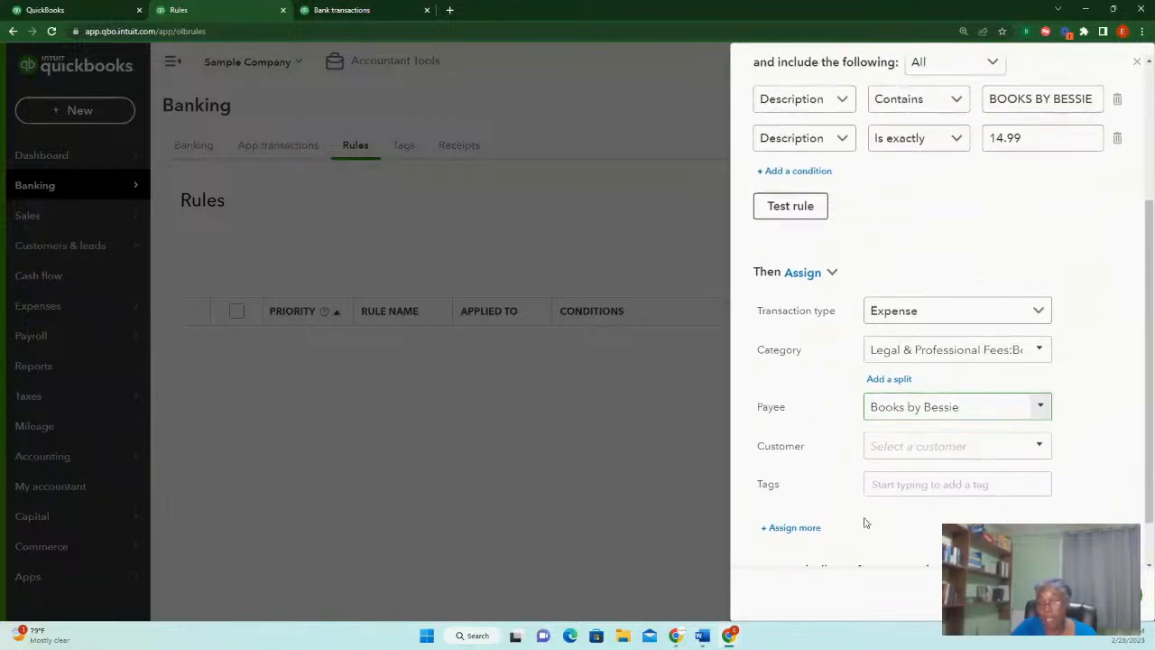
scroll(900, 490, "down", 1)
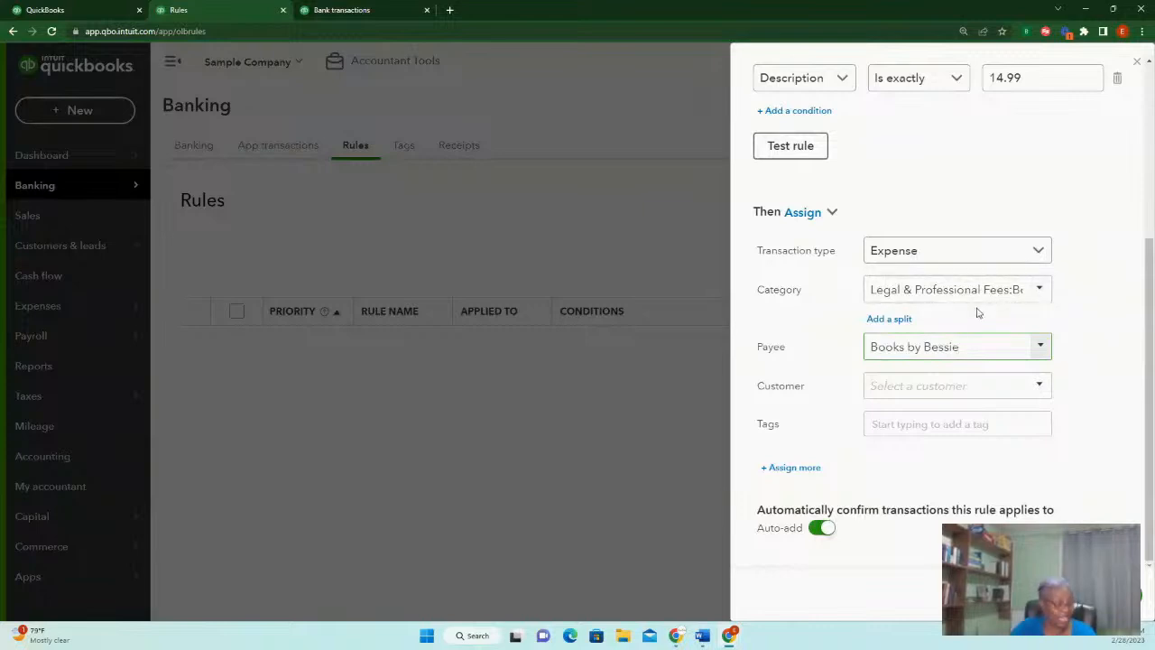
scroll(972, 361, "up", 1)
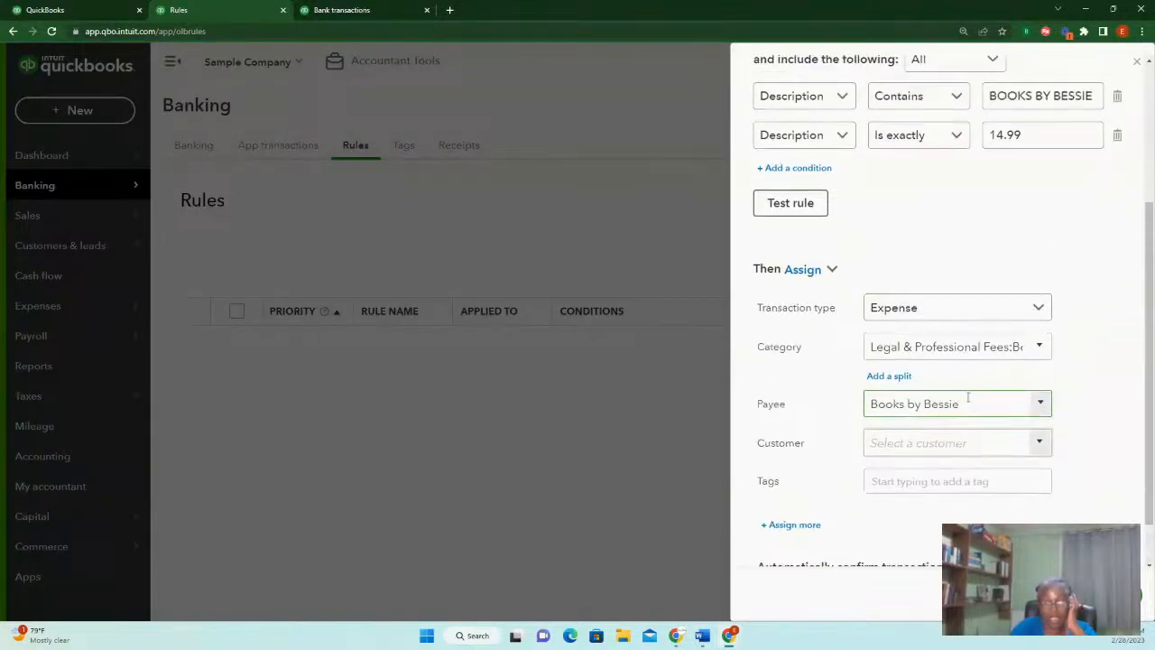
scroll(967, 397, "up", 3)
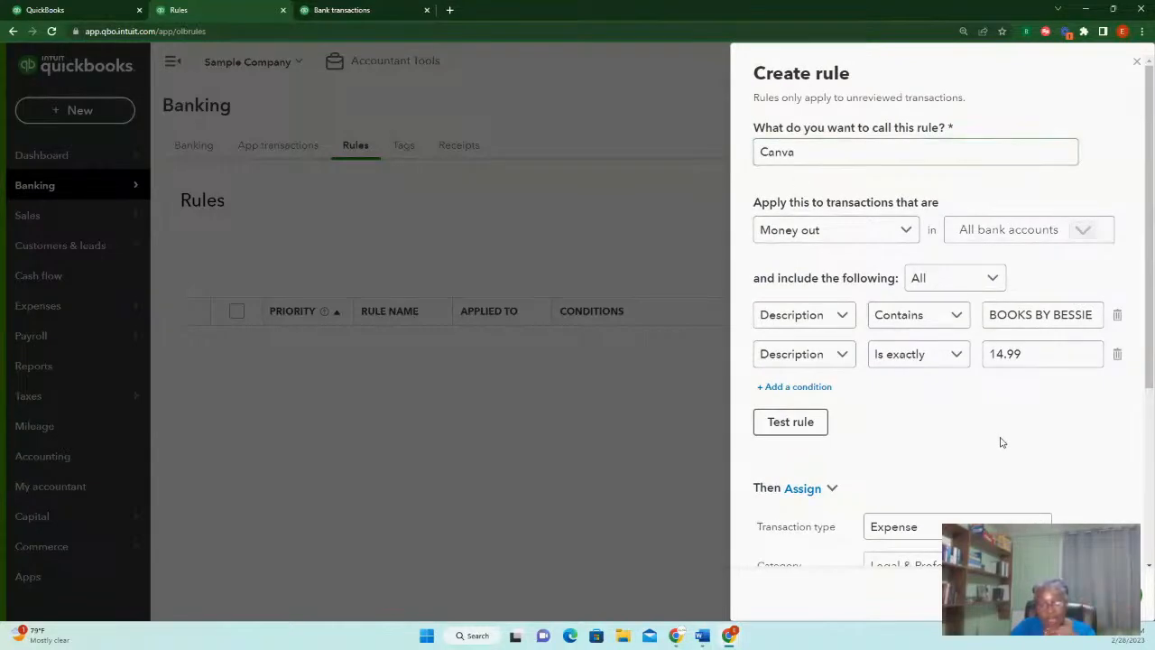
Replace the rule's payee with Canva, adding and saving it as a new vendor
scroll(999, 442, "down", 2)
left_click_drag(959, 442, 759, 454)
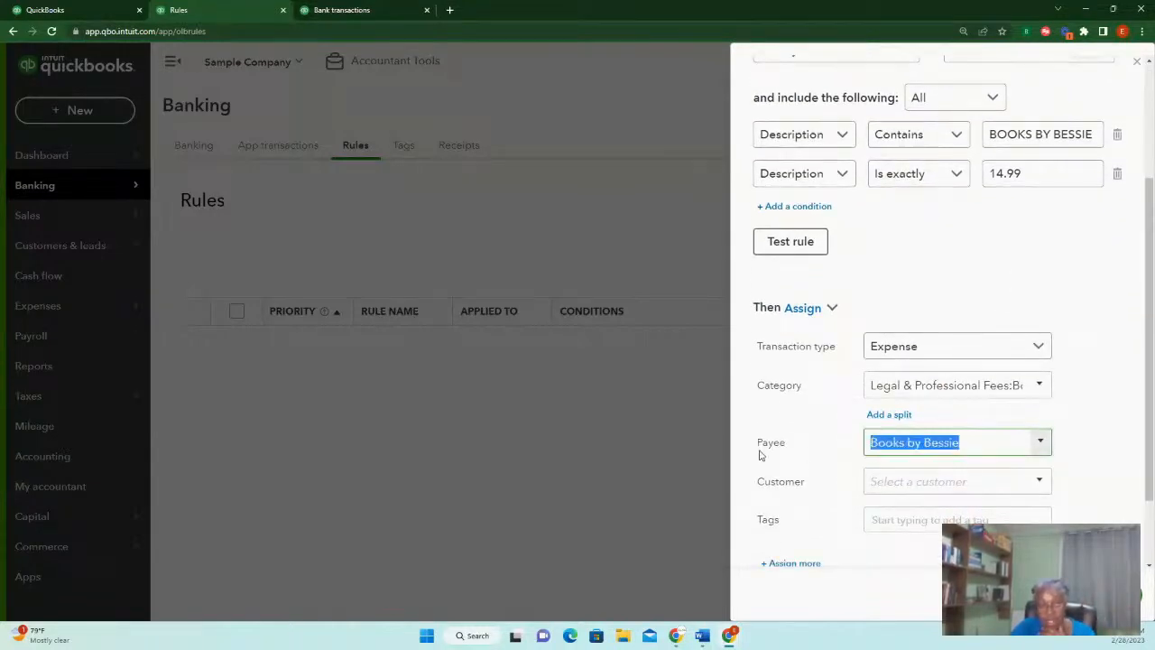
type("Ca")
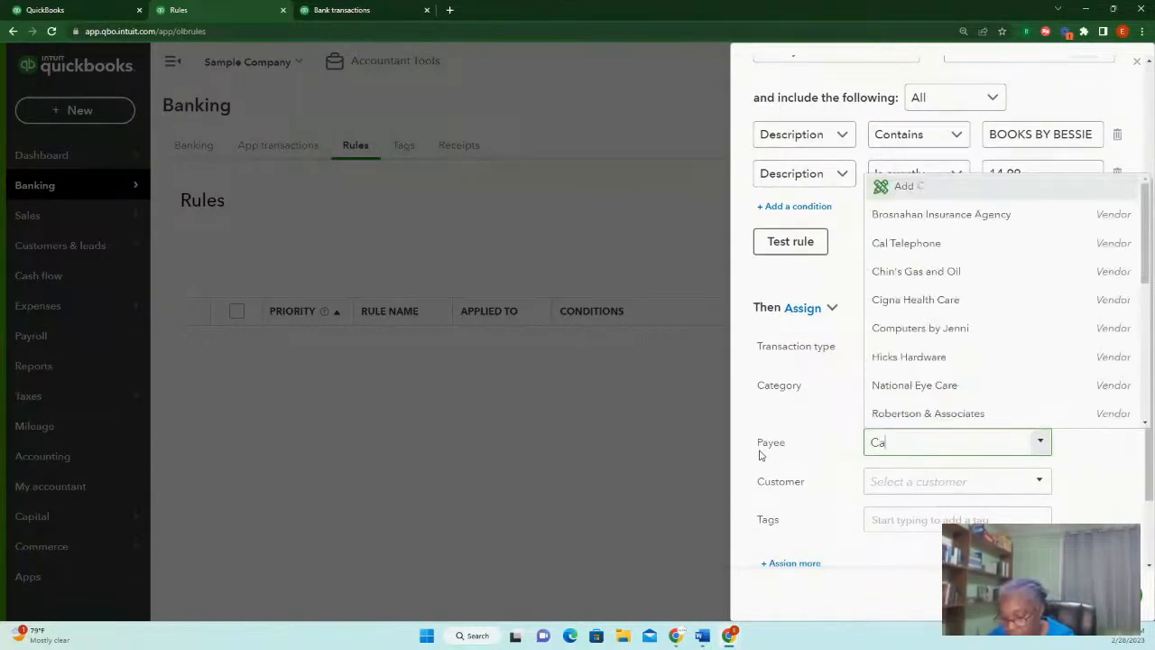
type("nva")
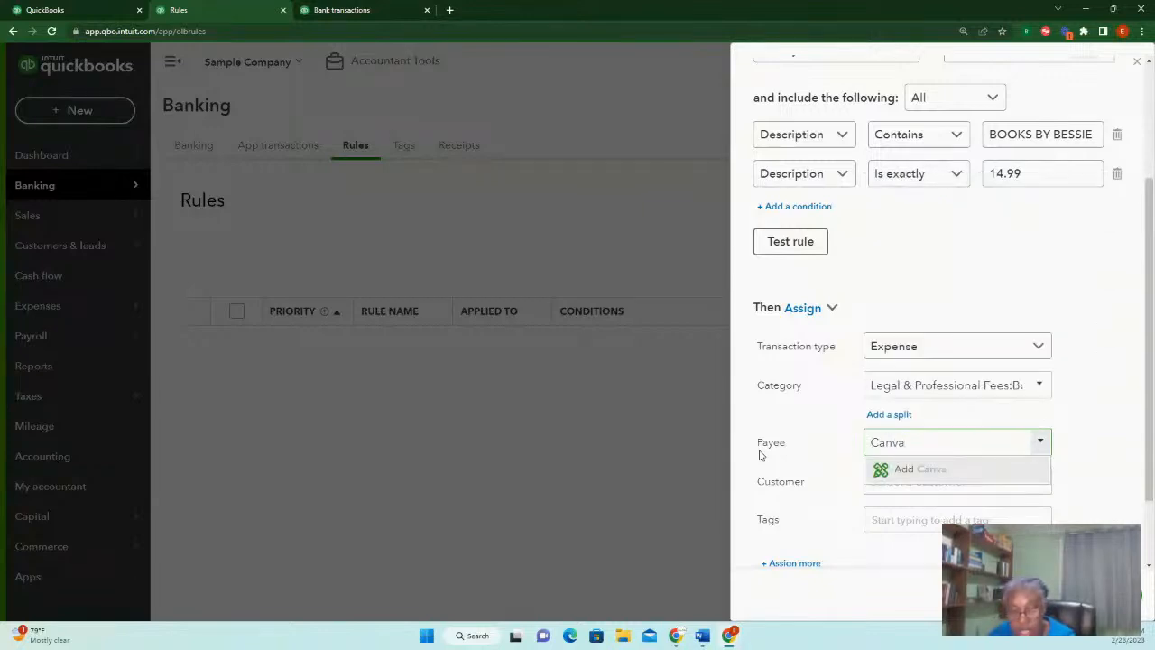
left_click(911, 468)
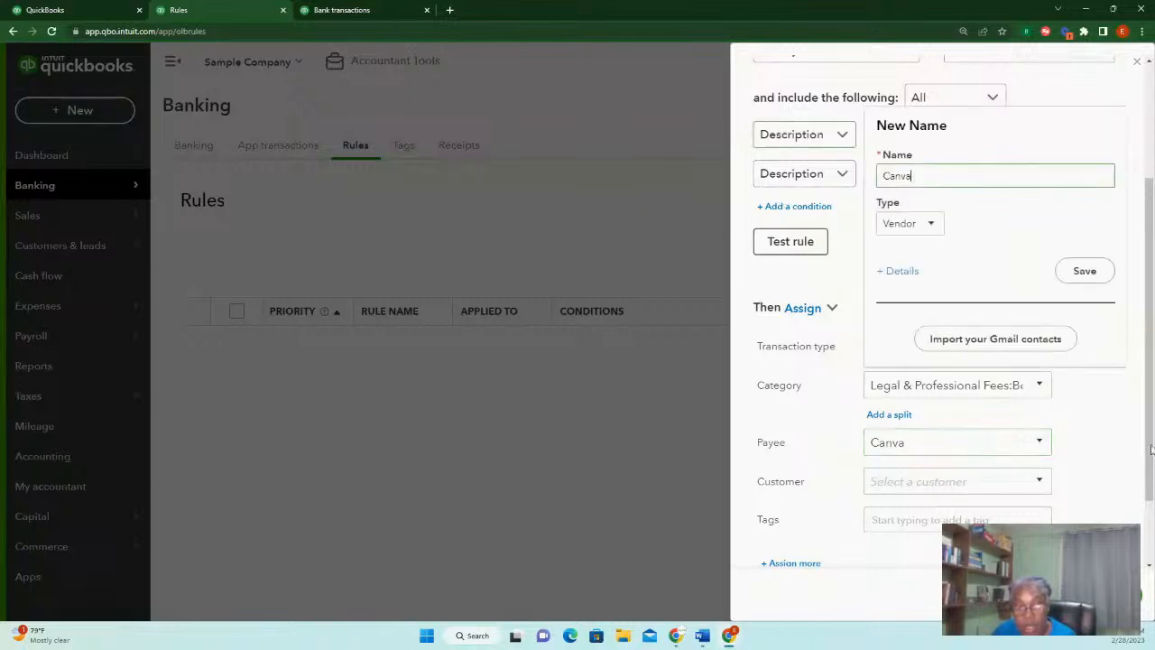
left_click(1083, 270)
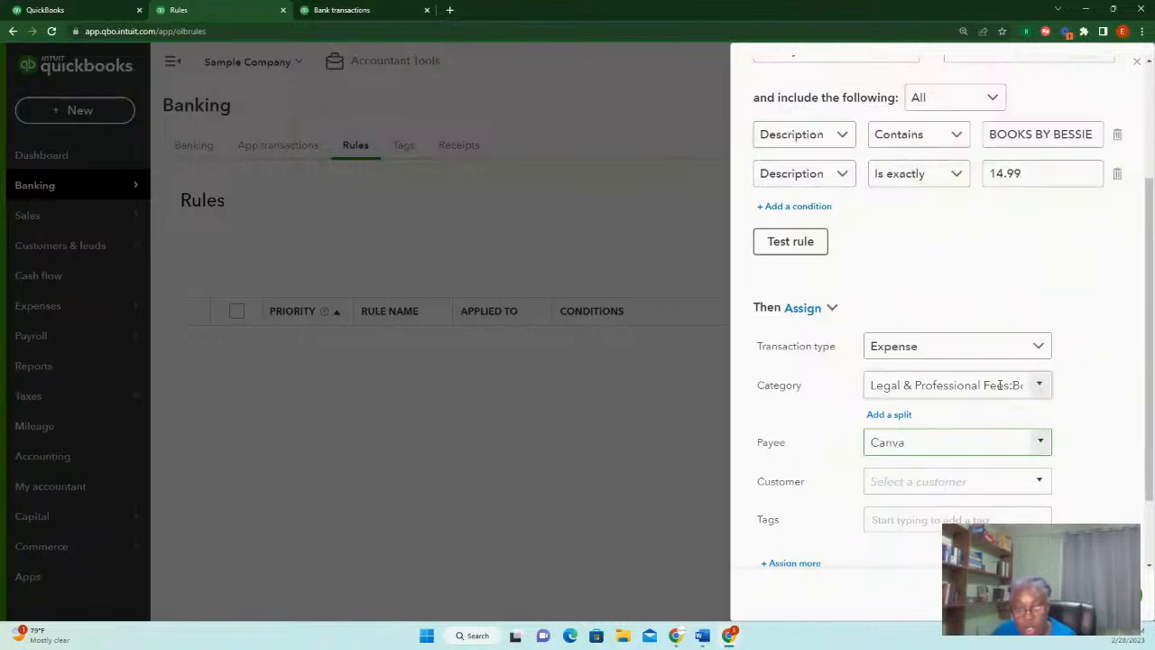
Search the rule's category choices for Other and look through the list for a suitable expense account
left_click(882, 390)
type("Other")
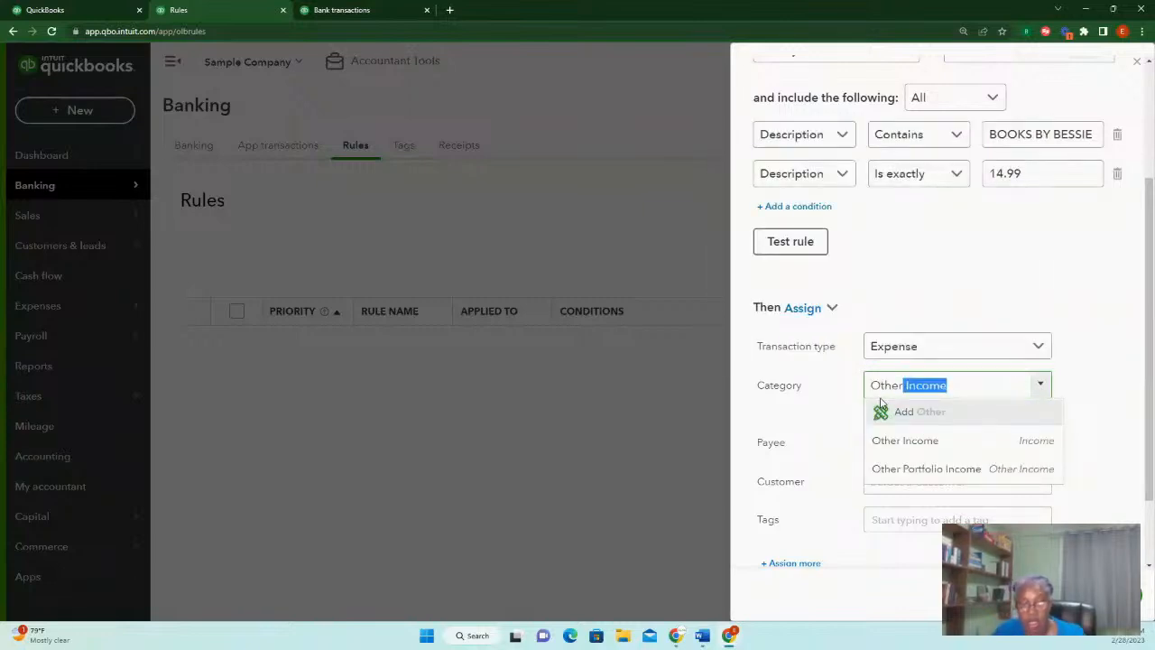
key("BackSpace")
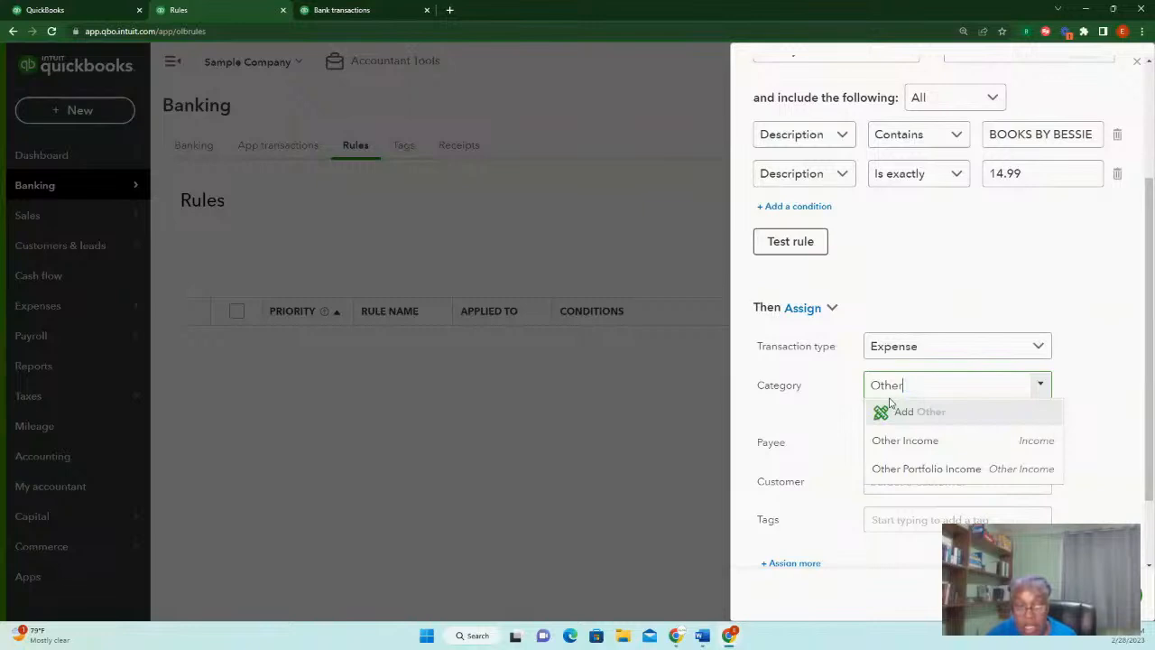
key("BackSpace")
key("BackSpace")
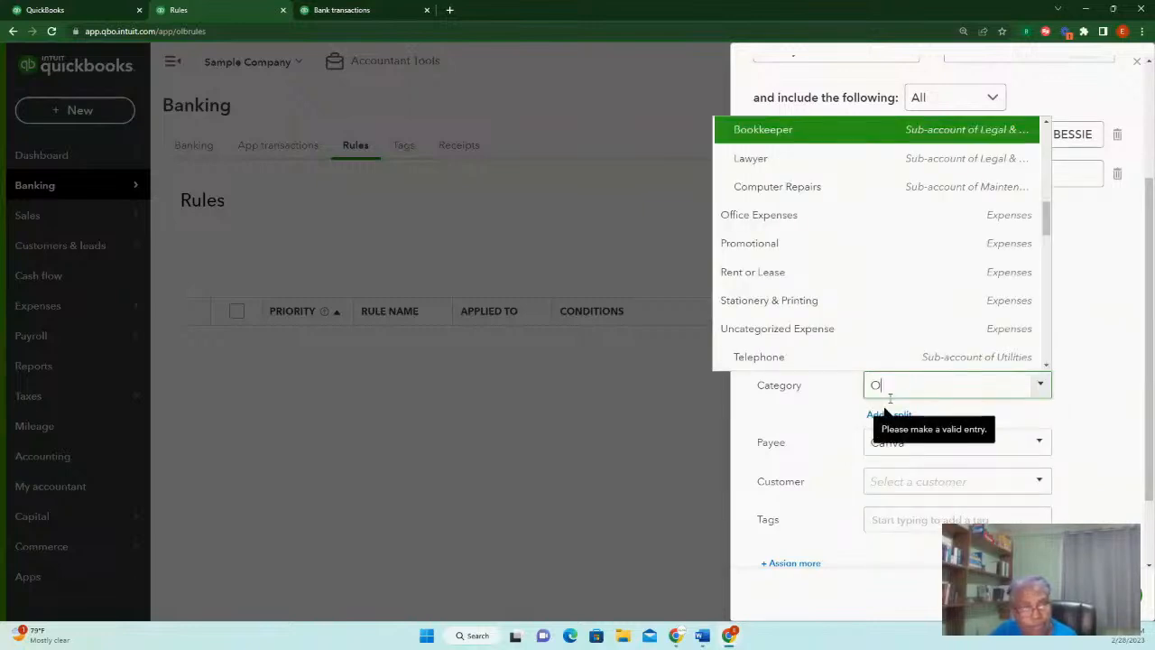
scroll(958, 263, "up", 1)
scroll(958, 263, "up", 1)
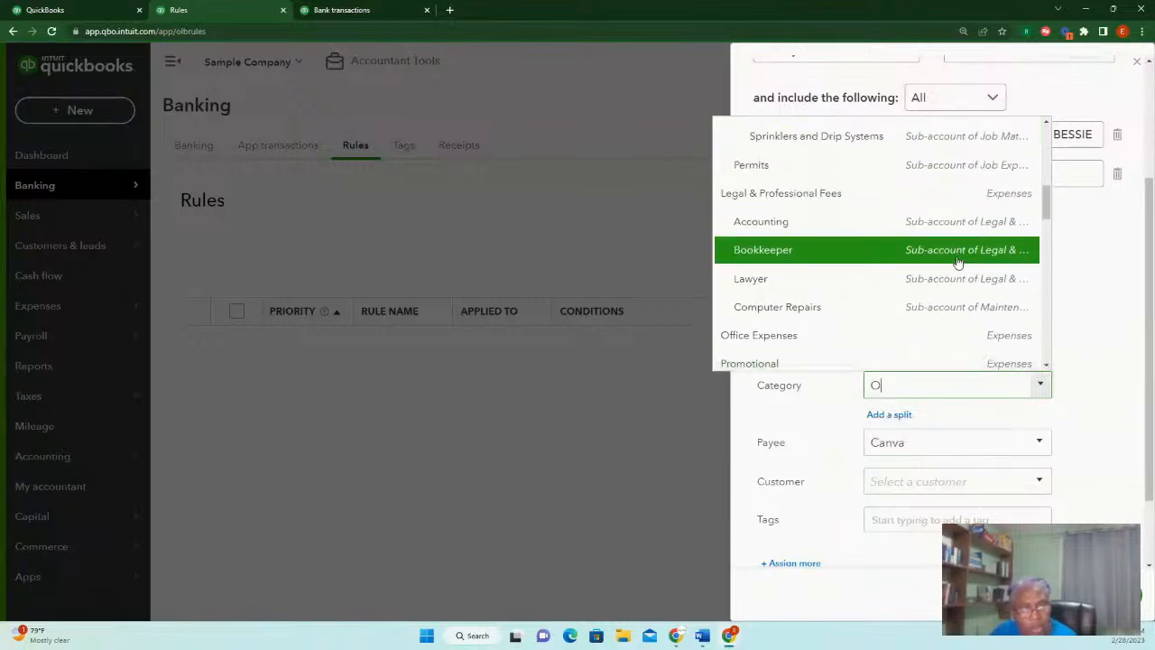
scroll(958, 263, "up", 3)
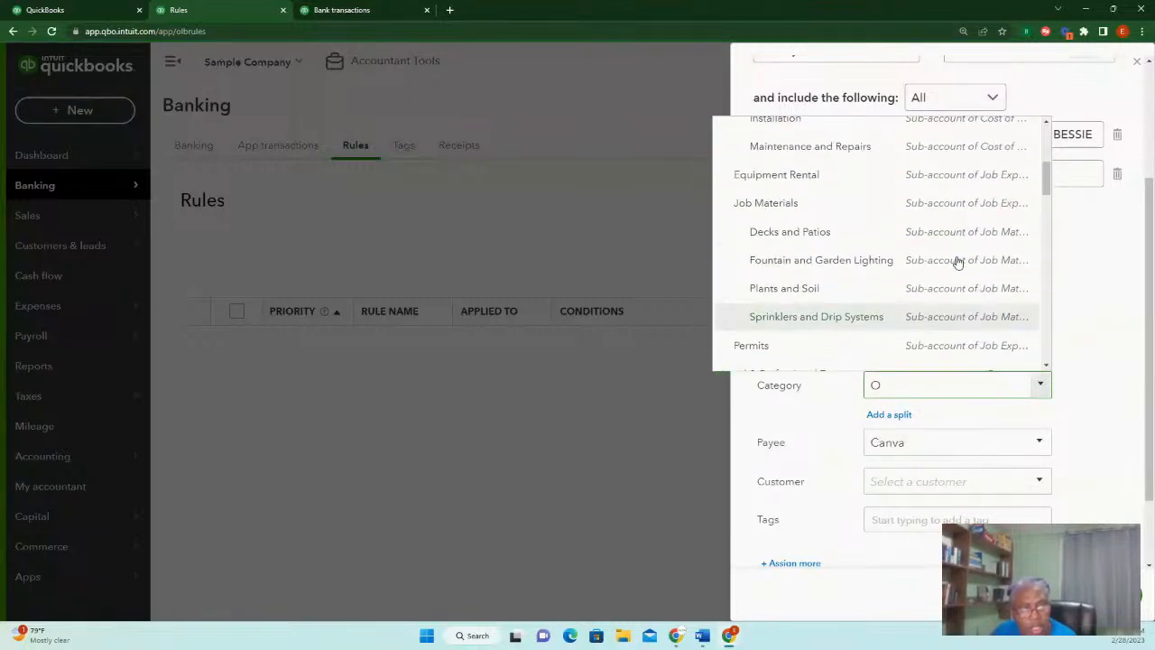
scroll(958, 263, "up", 2)
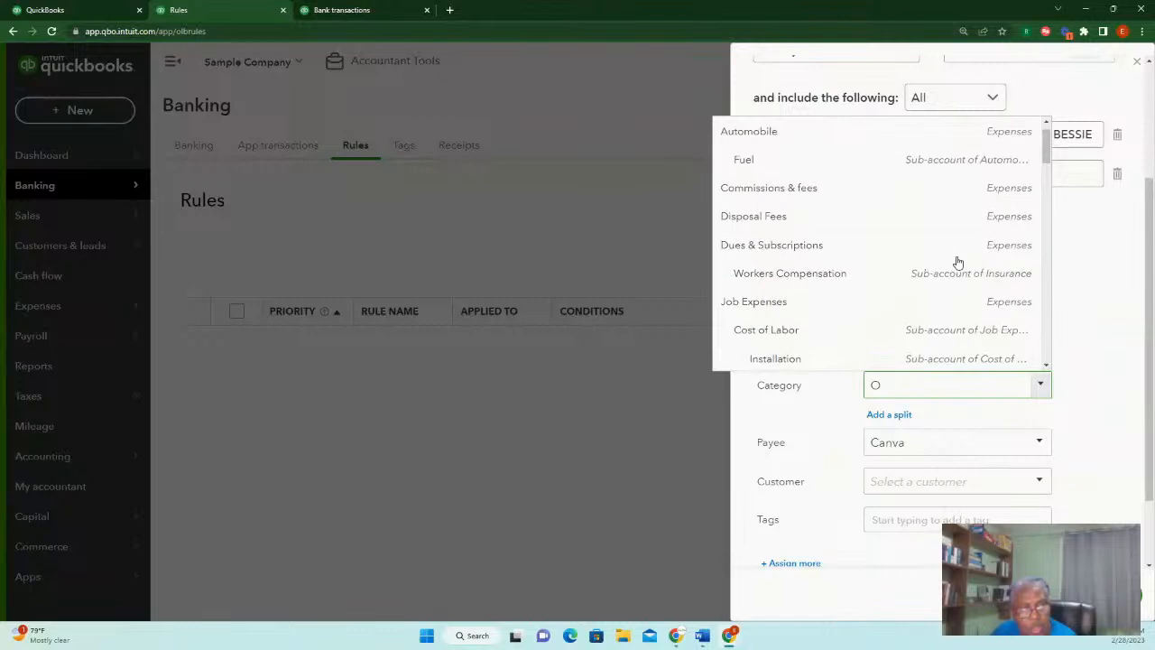
scroll(958, 263, "up", 1)
scroll(959, 263, "down", 7)
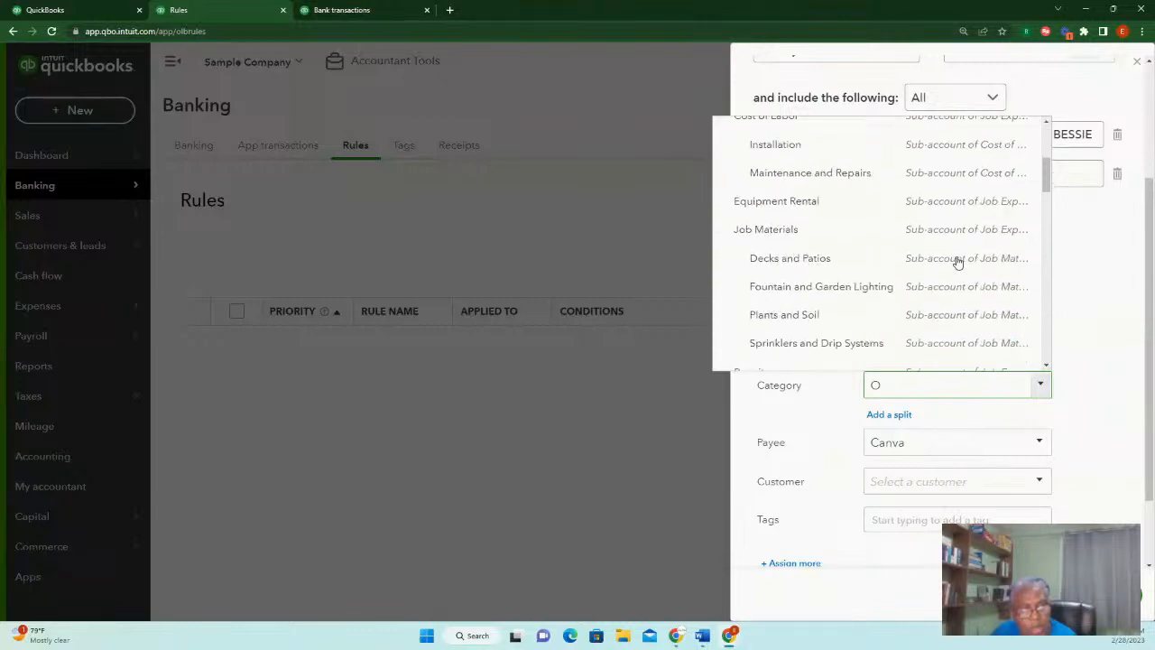
scroll(958, 263, "down", 2)
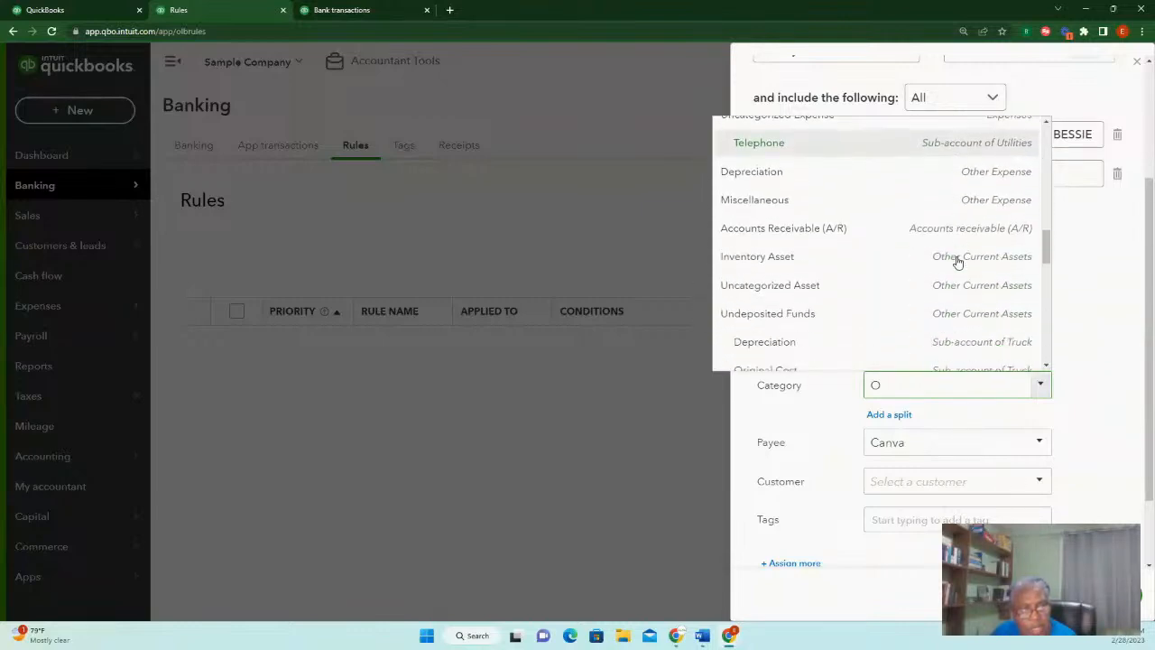
Set the rule's category to Office Expenses
key("BackSpace")
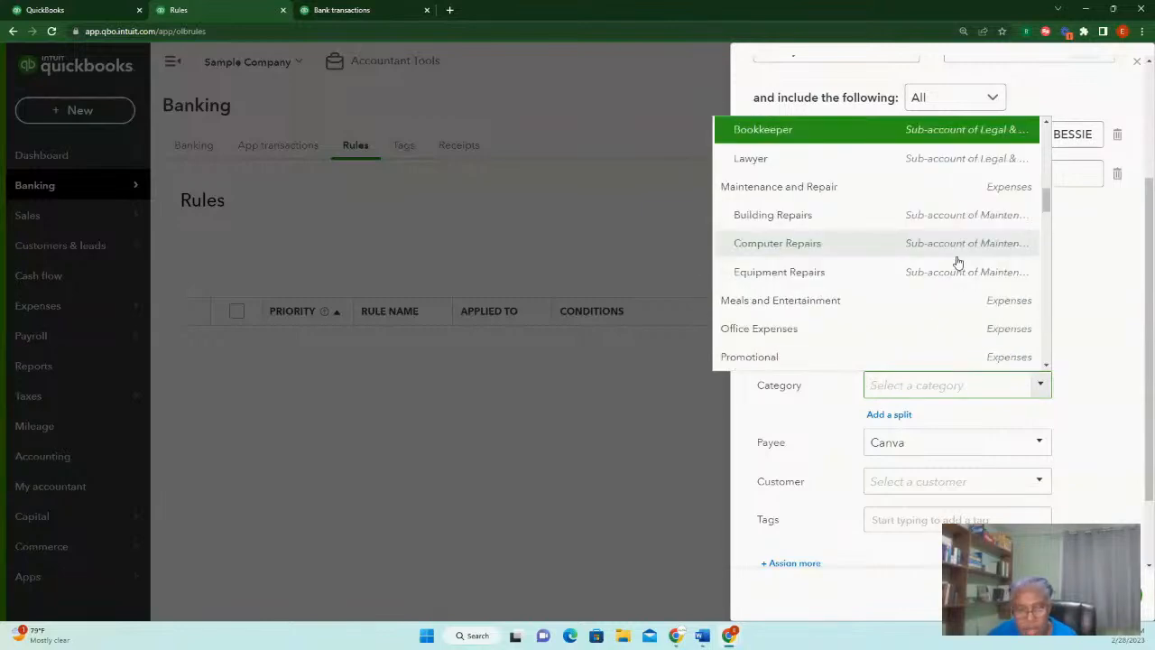
type("off")
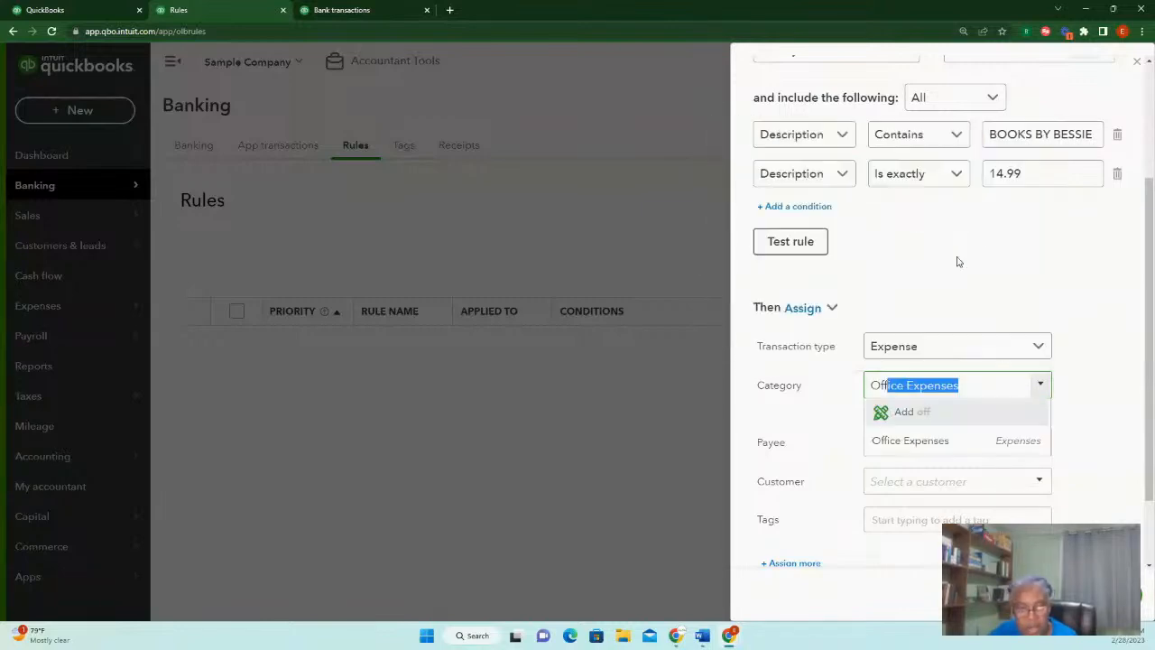
left_click(946, 442)
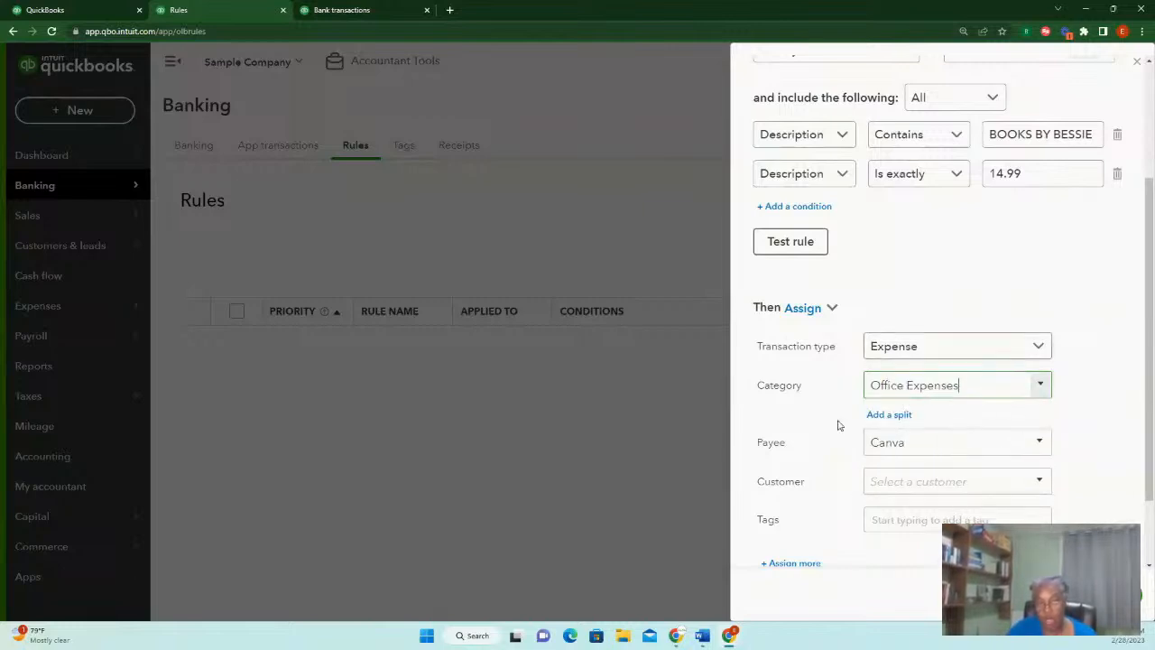
Switch Auto-add off and back on for the Canva rule, and save the rule
scroll(1122, 487, "down", 2)
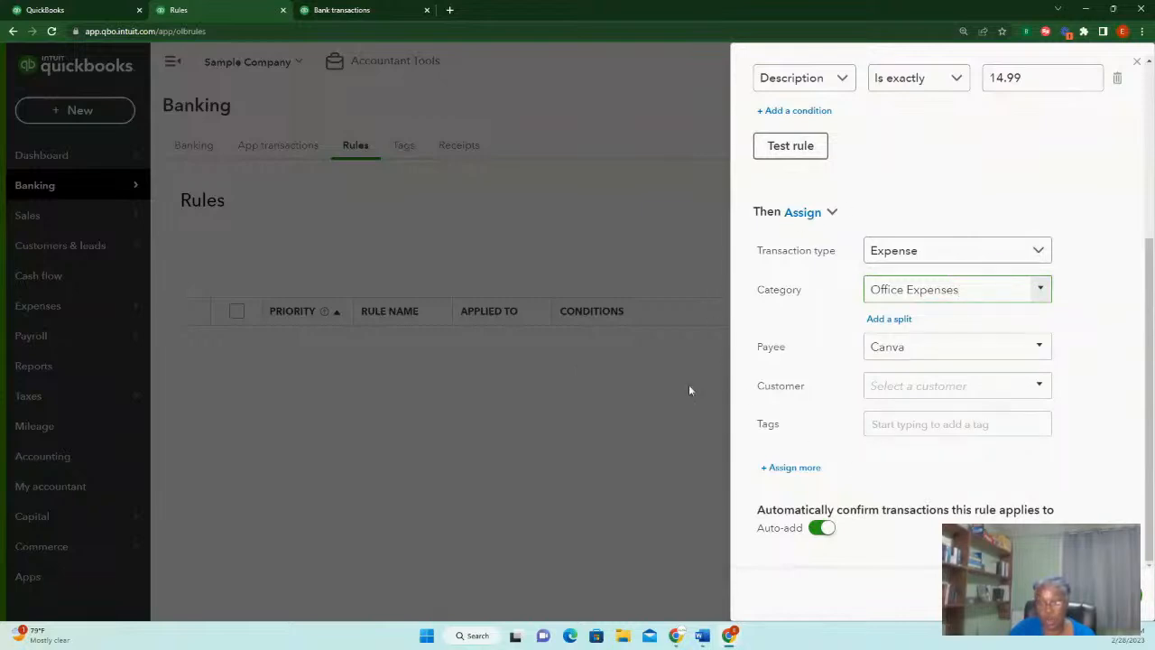
left_click(822, 529)
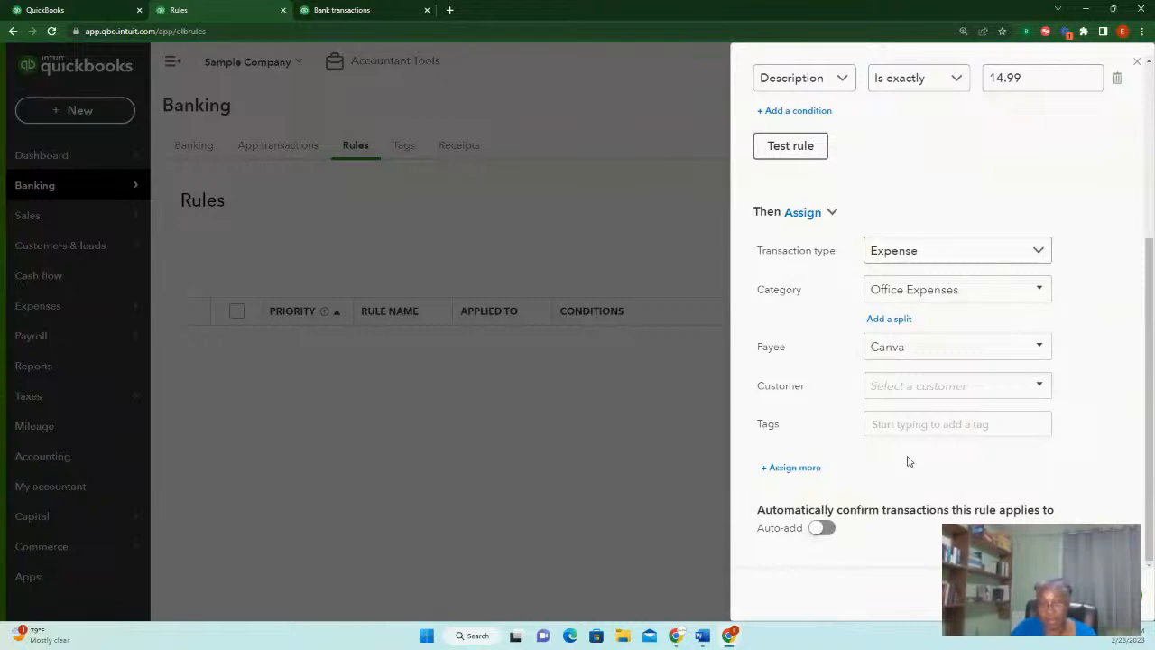
left_click(822, 528)
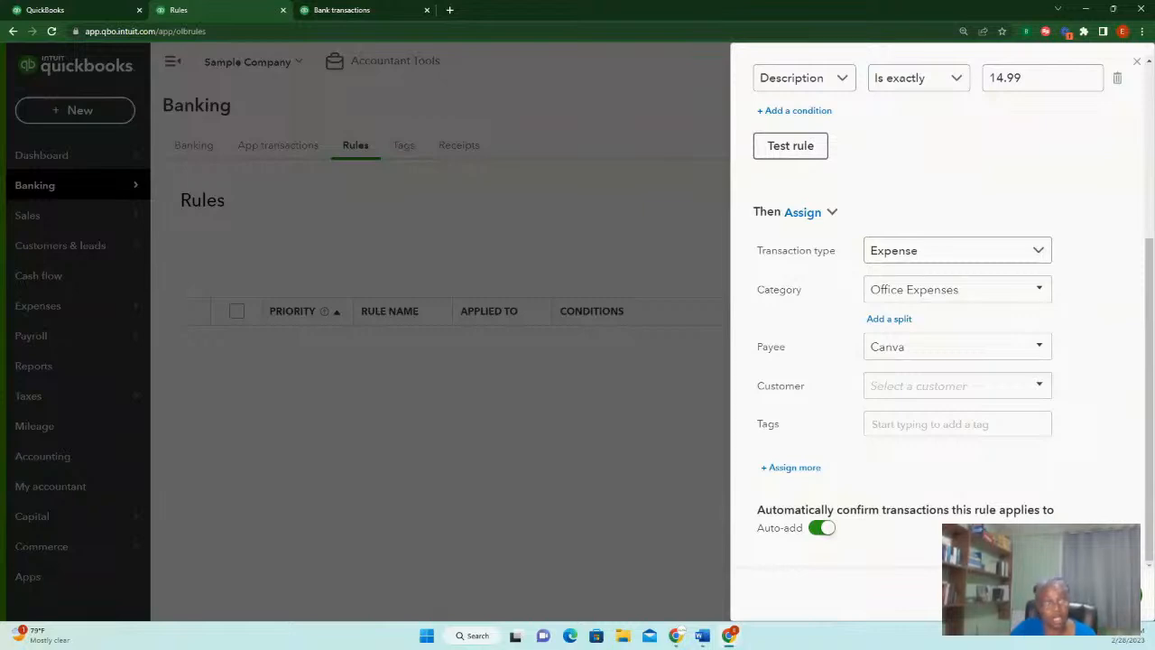
left_click(1117, 594)
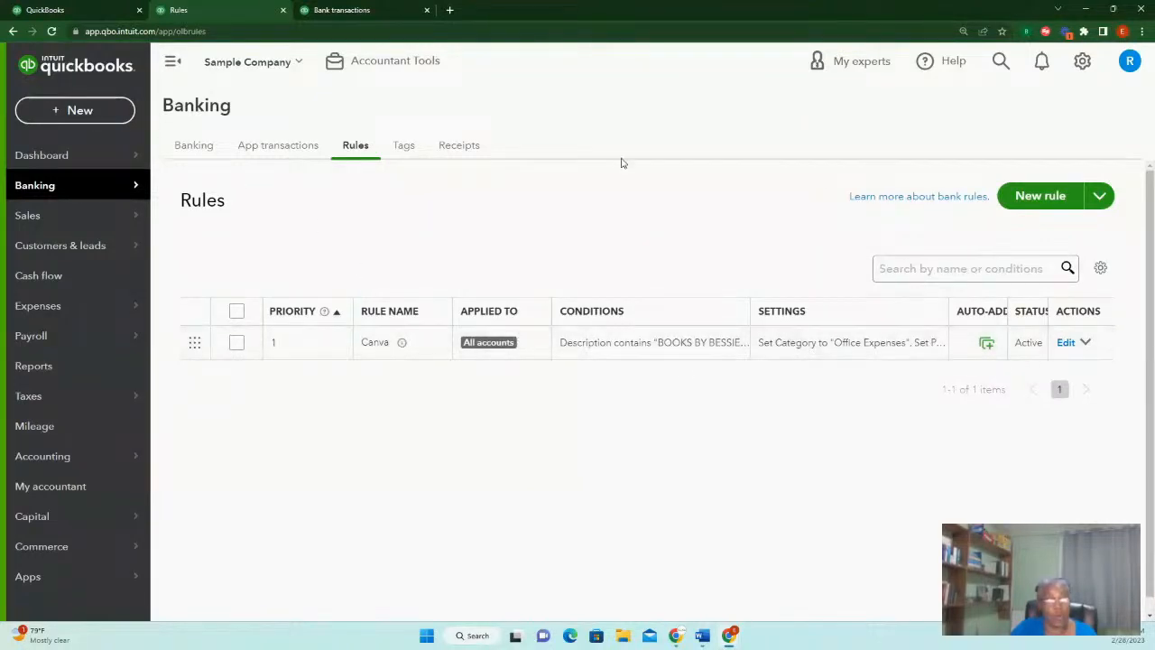
left_click(348, 9)
scroll(533, 429, "down", 2)
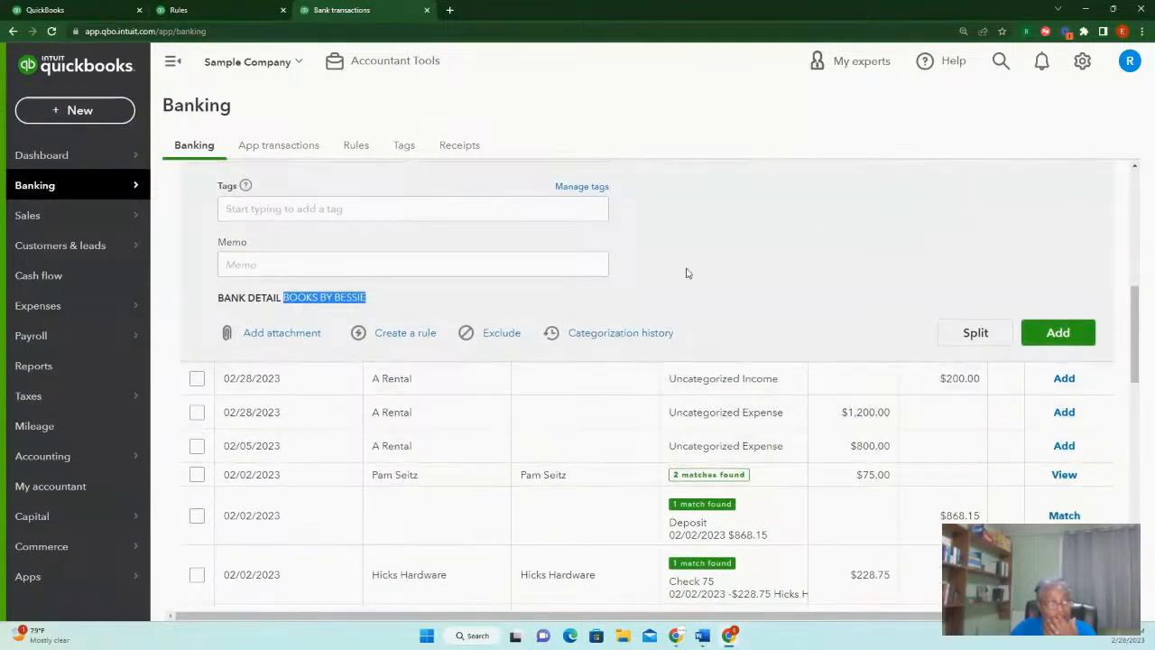
left_click(230, 10)
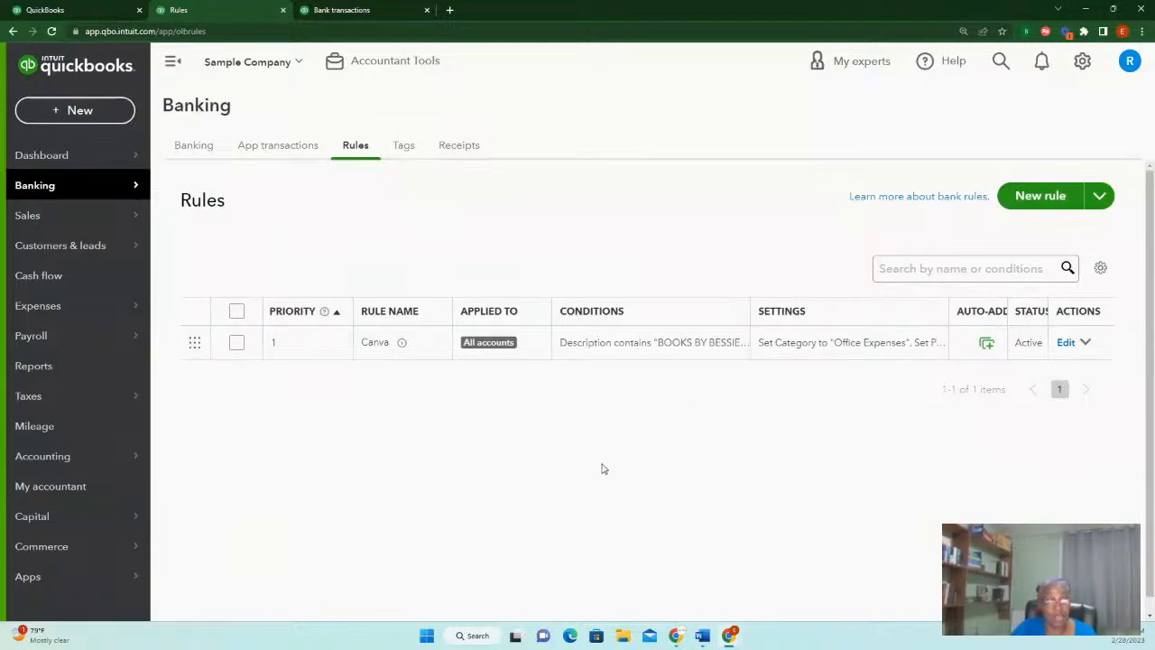
Start a new bank rule from the open Books by Bessie transaction and name it Book by bessie
left_click(347, 15)
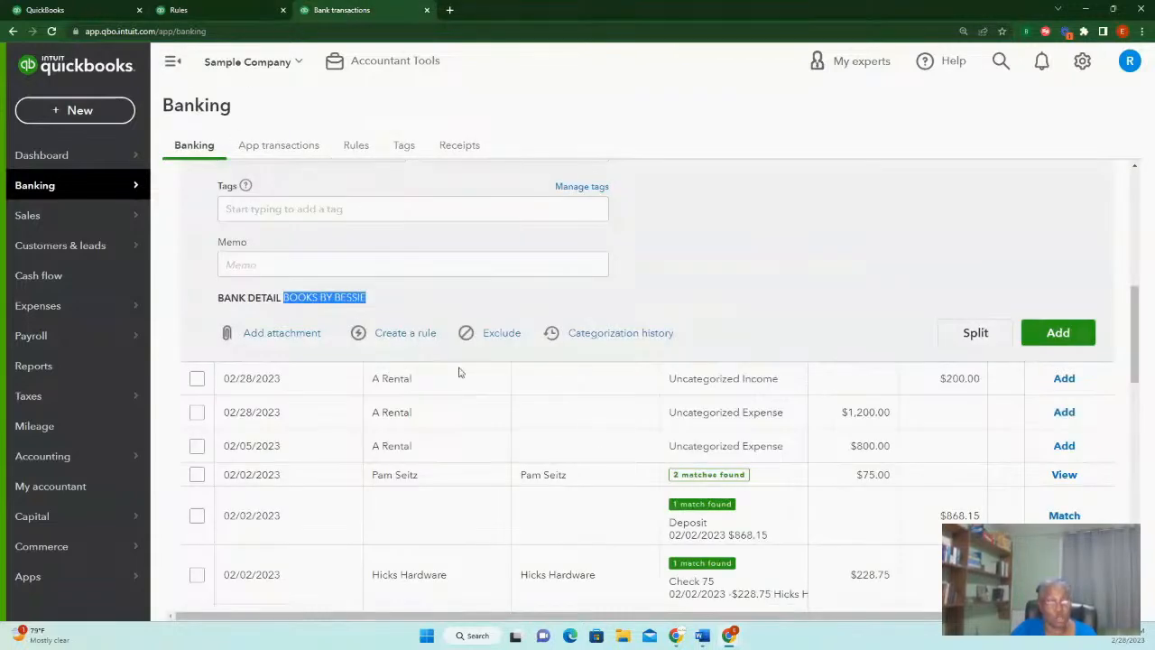
scroll(587, 347, "up", 2)
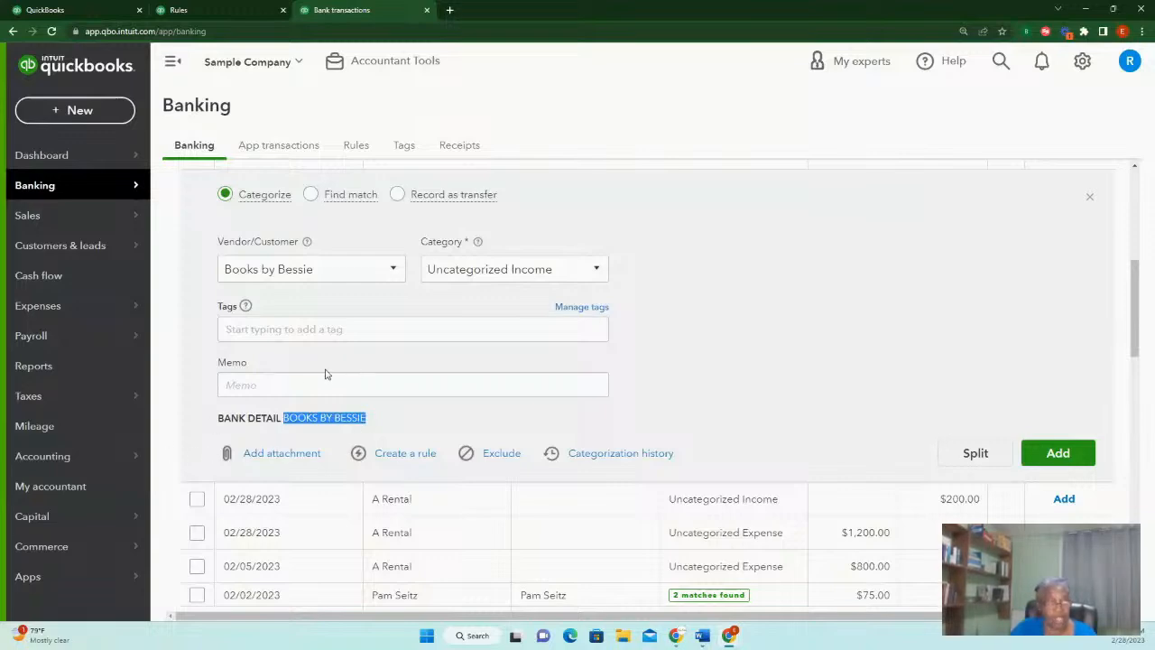
left_click(406, 454)
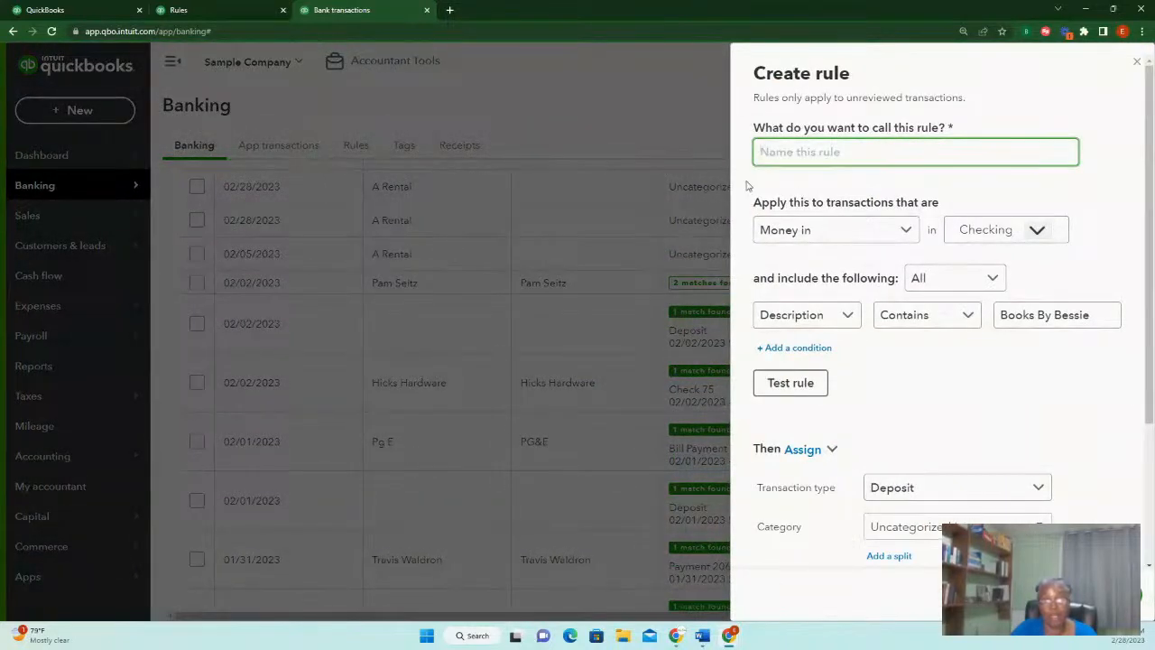
type("B")
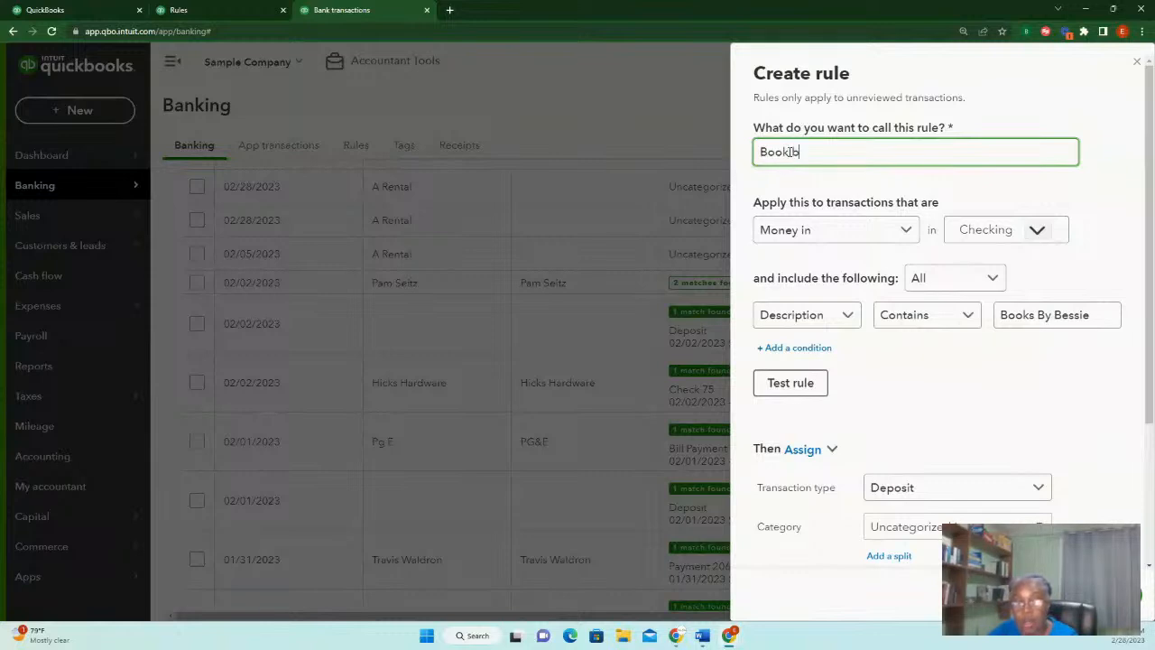
type("ooks by bess")
type("ie")
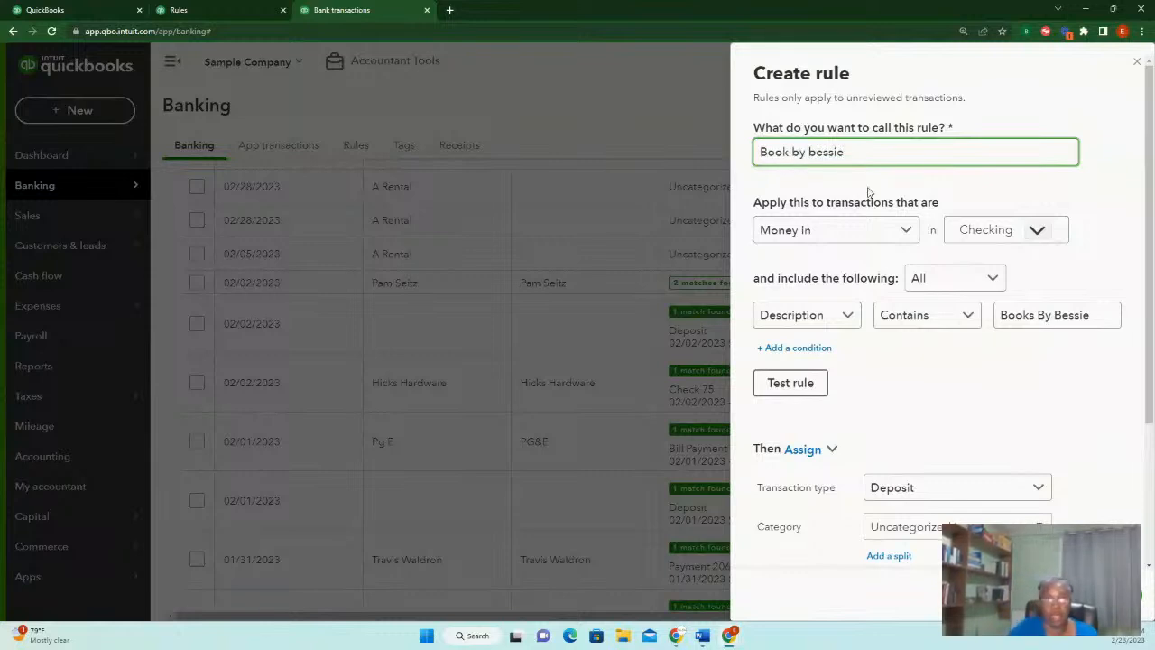
Try all bank accounts for the rule, clear the selection, and apply the rule to Checking only
left_click(1031, 233)
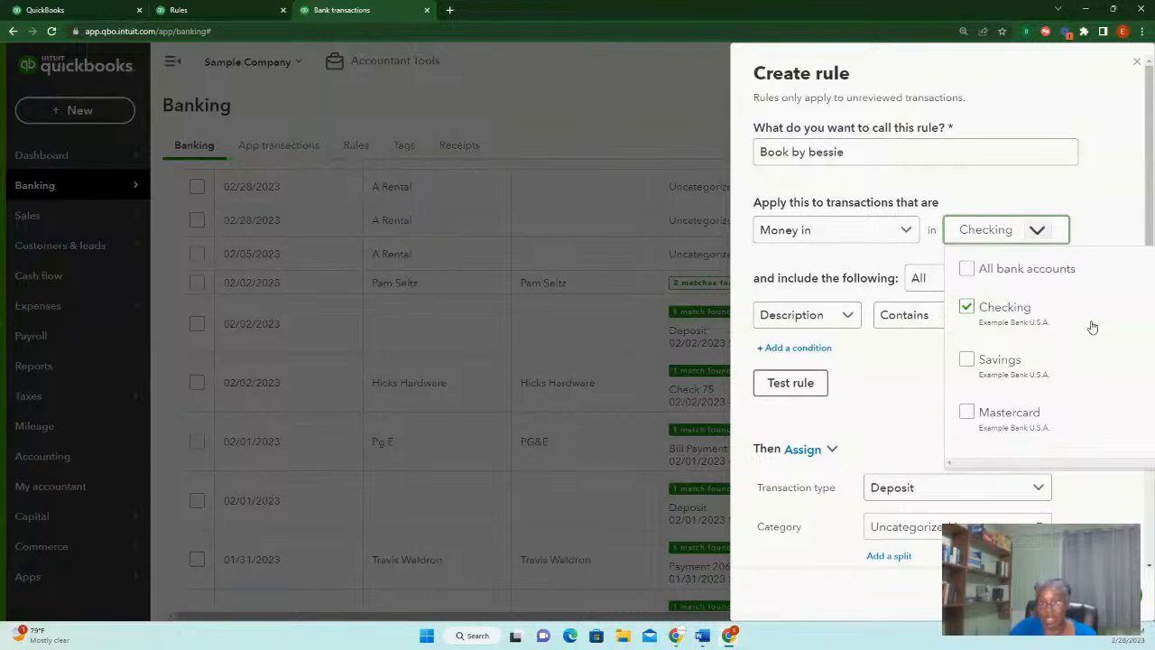
left_click(966, 270)
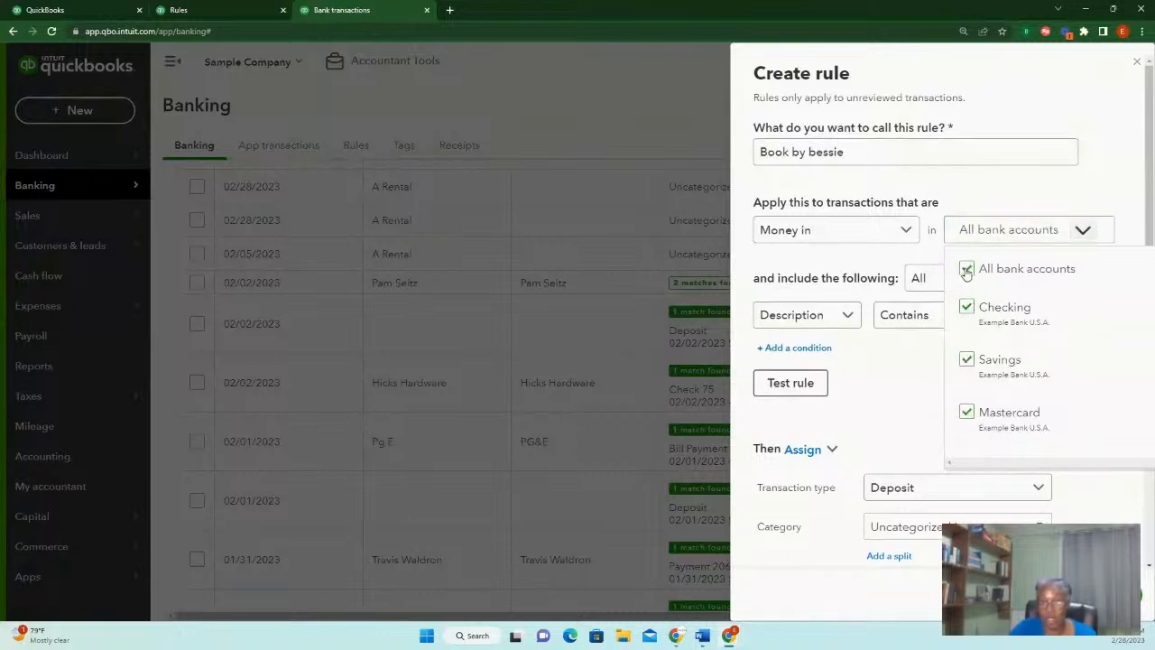
left_click(966, 270)
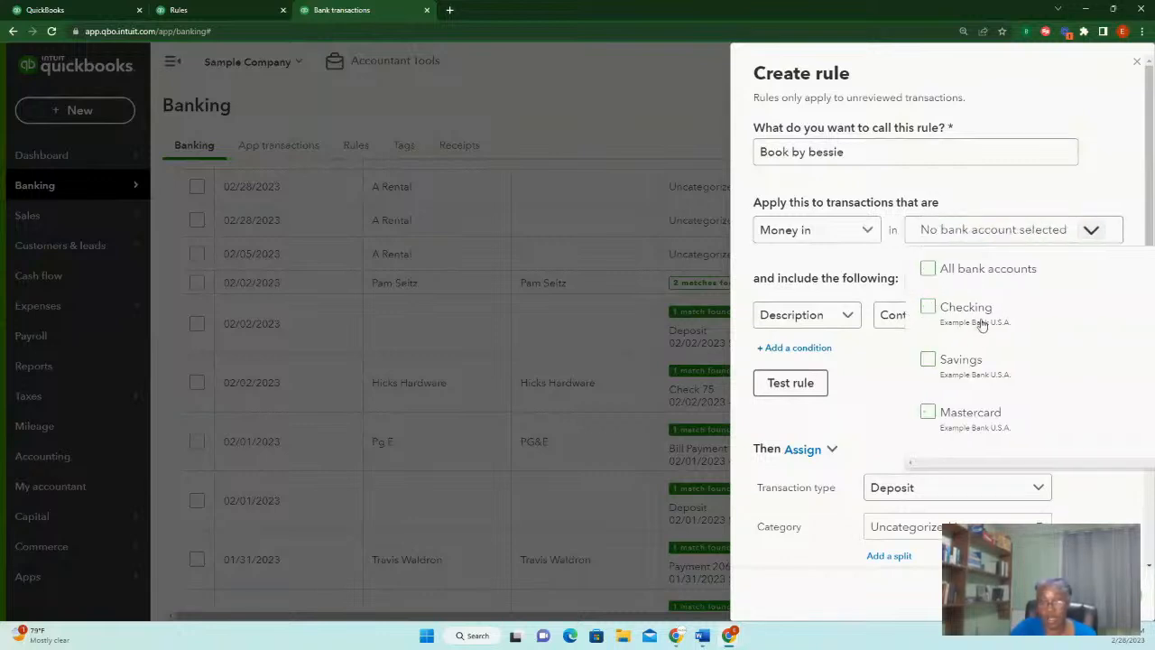
left_click(933, 308)
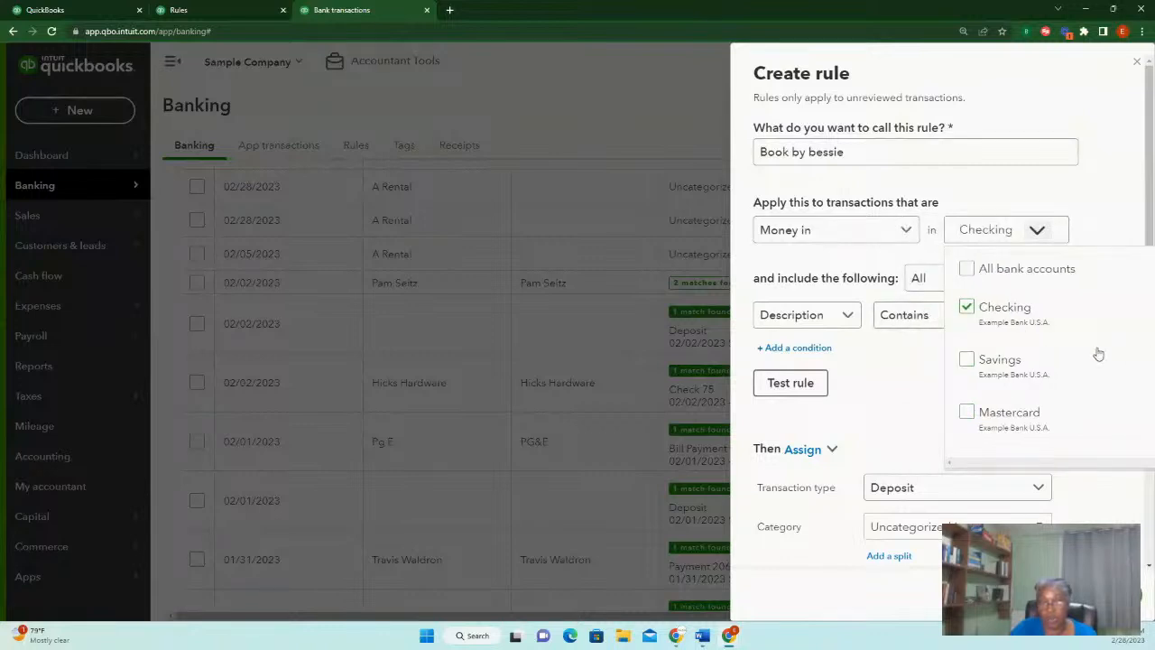
left_click(907, 369)
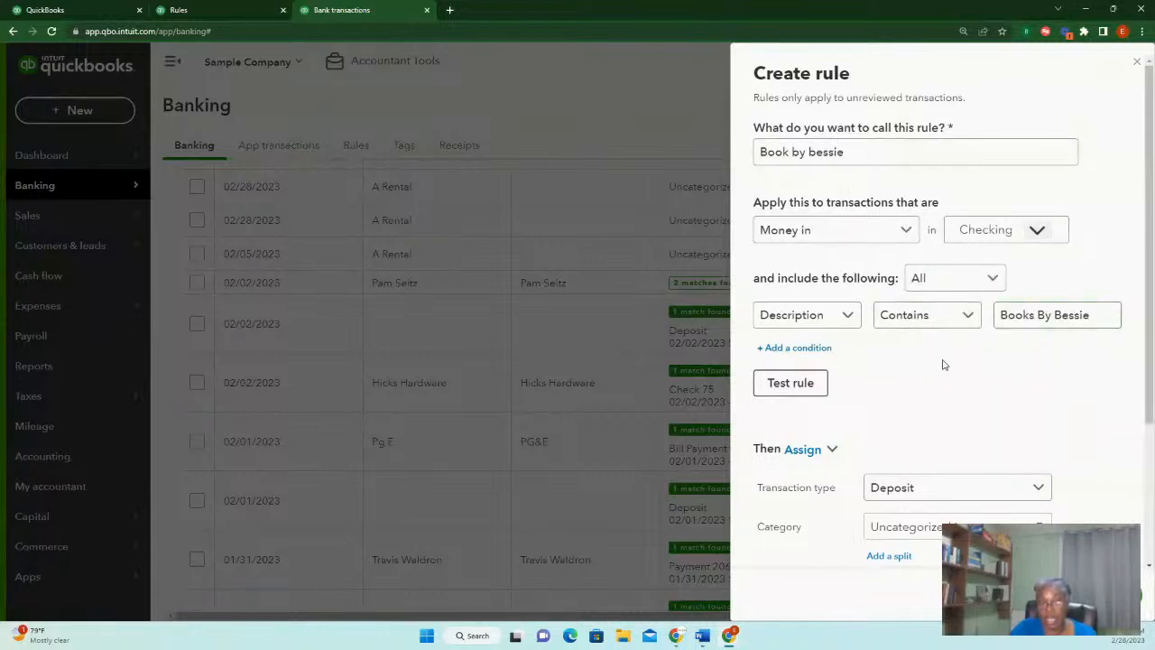
Set the Book by bessie rule's category to the Services income account
scroll(941, 363, "down", 3)
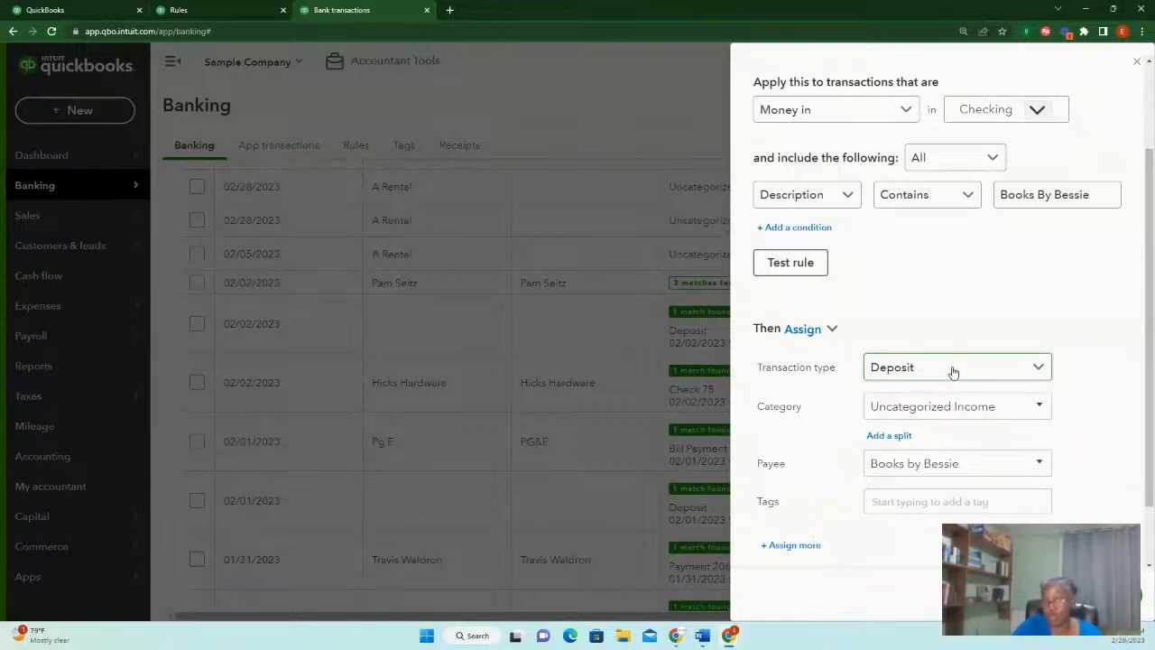
left_click(1038, 408)
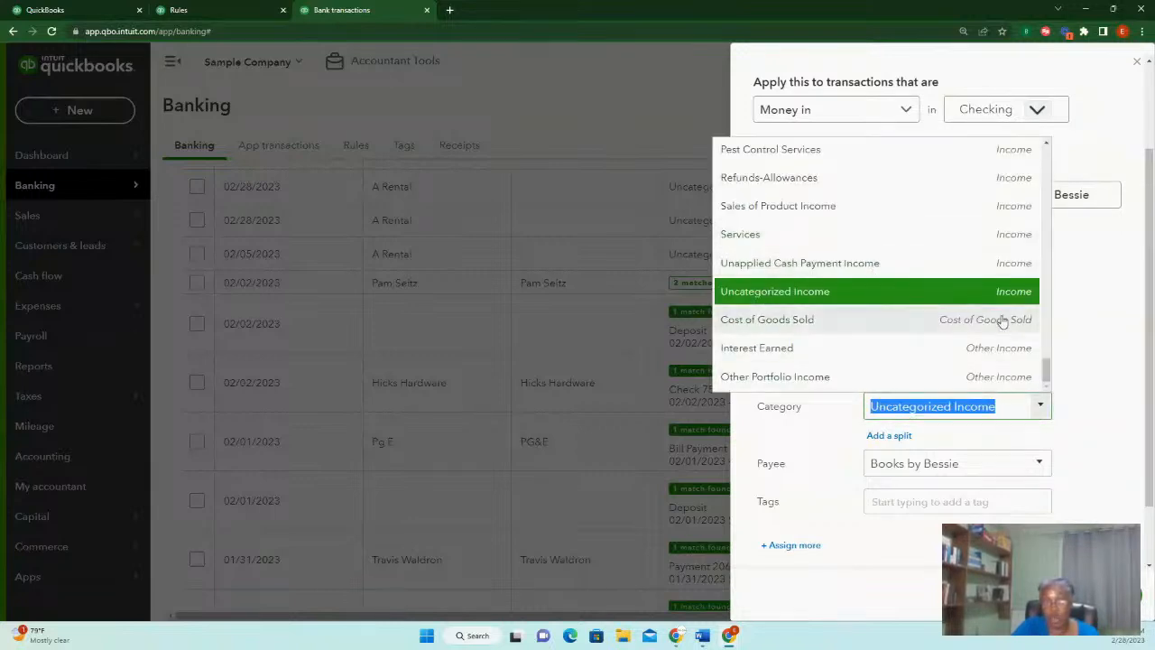
scroll(968, 307, "up", 1)
scroll(923, 307, "up", 1)
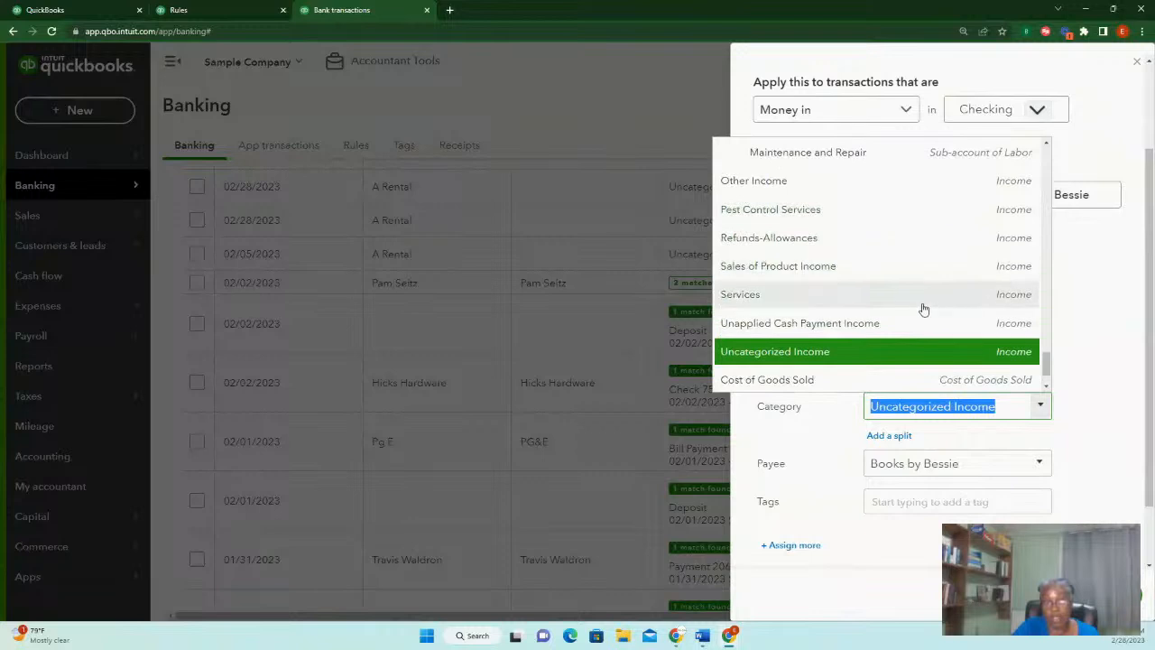
left_click(933, 300)
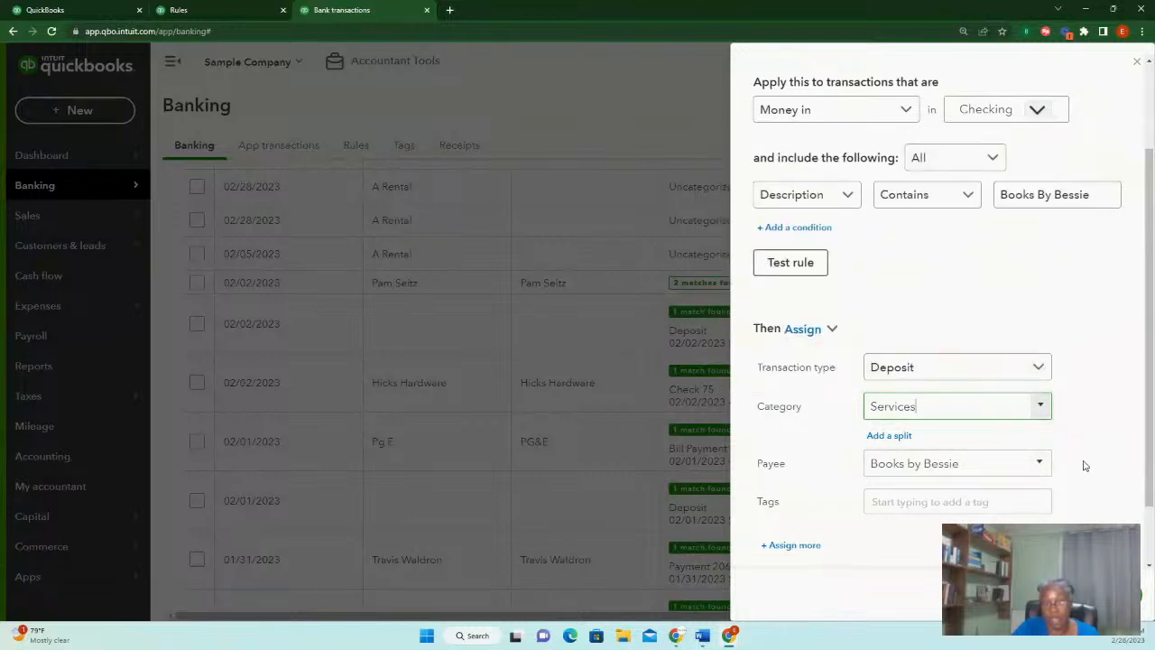
Test the Book by bessie rule against the unreviewed transactions and save it
scroll(1085, 465, "down", 1)
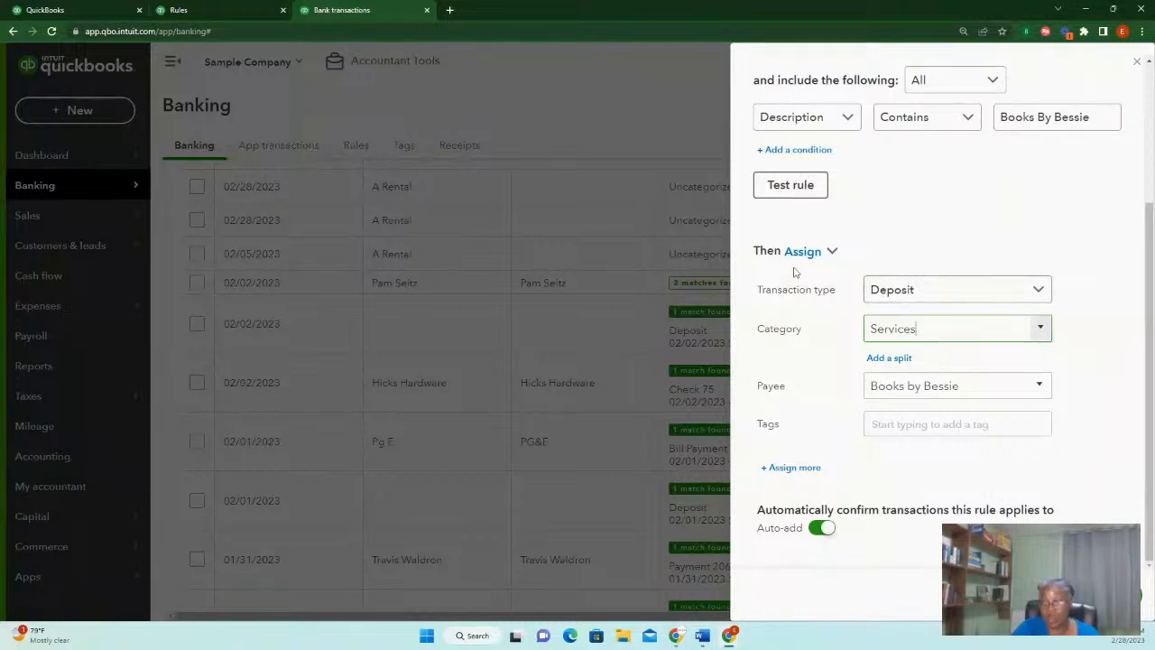
left_click(788, 188)
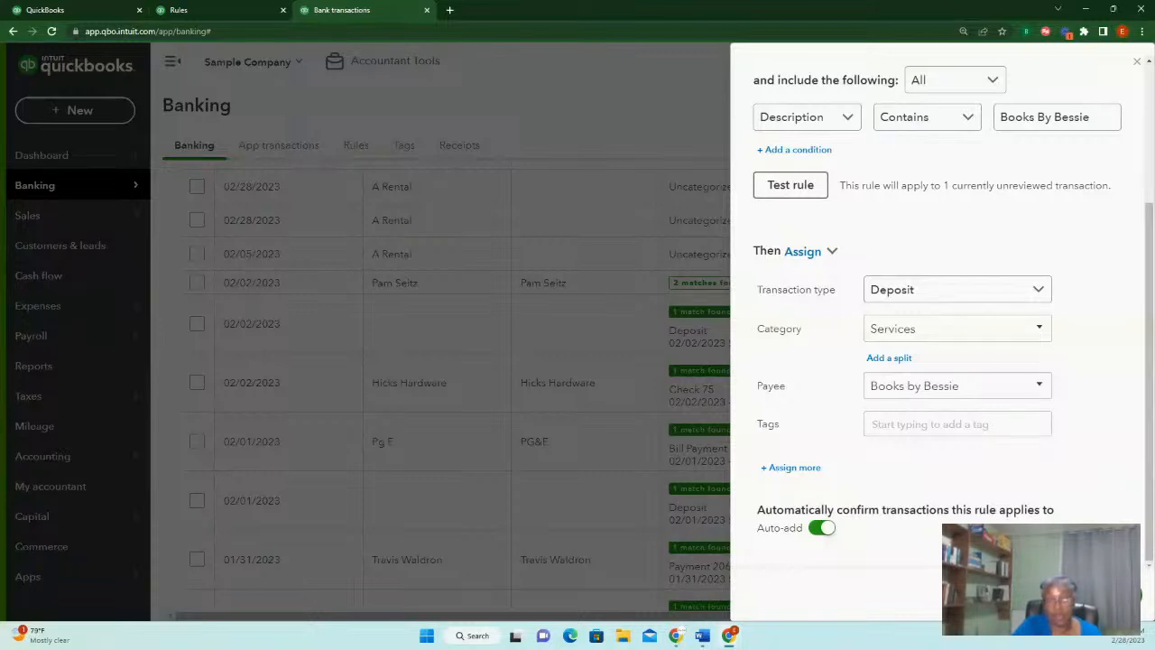
left_click(1118, 596)
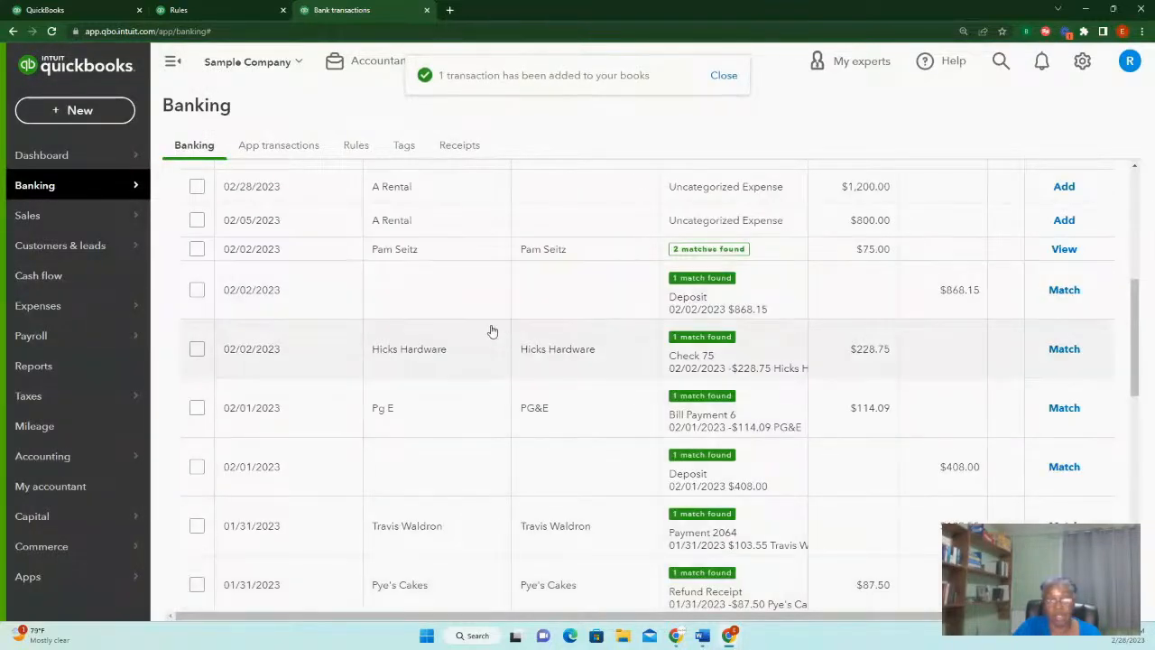
Expand the A Rental transaction dated 02/05/2023 and look over its categorization details and rule option
scroll(497, 335, "up", 2)
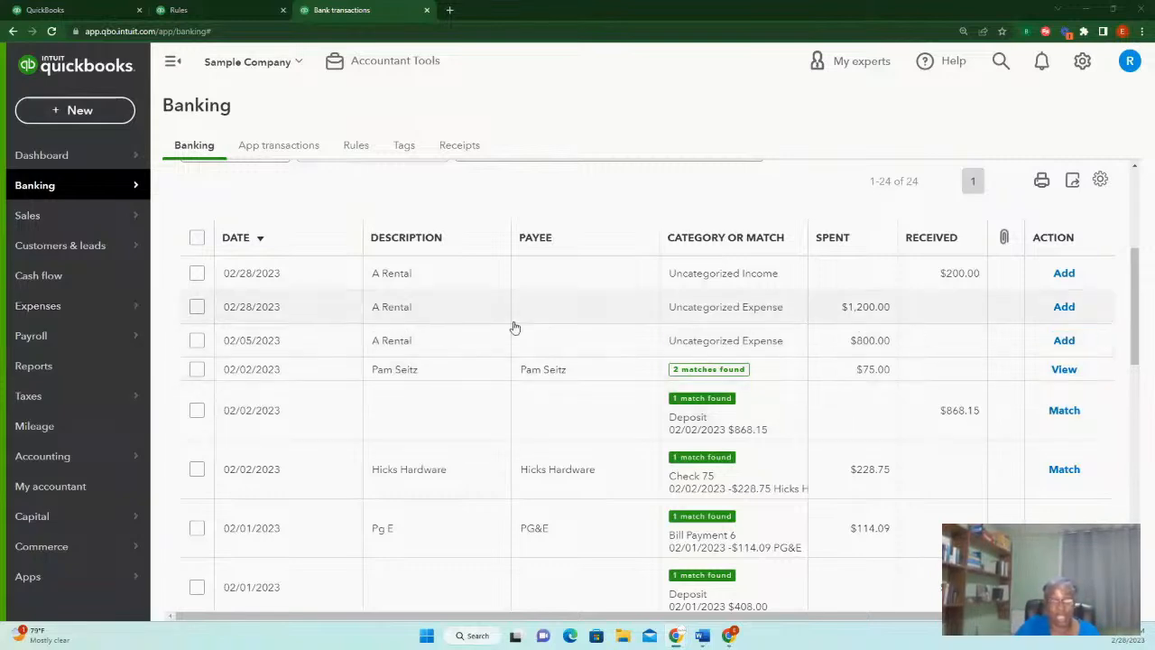
left_click(548, 347)
scroll(547, 347, "down", 6)
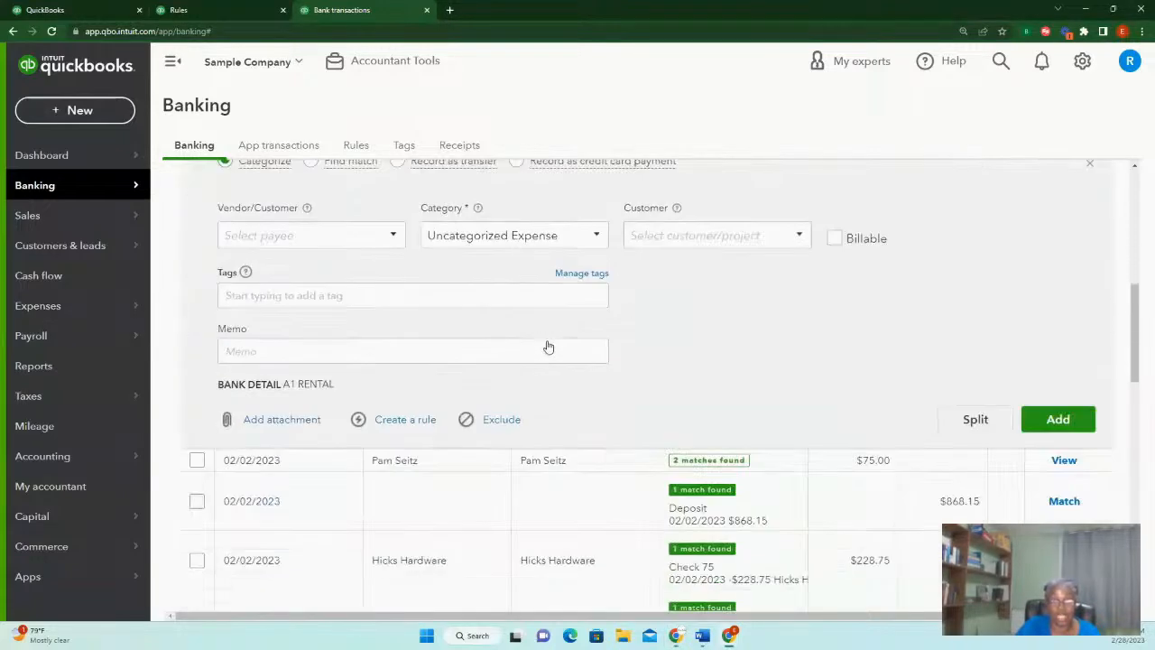
scroll(547, 343, "down", 3)
scroll(547, 343, "up", 7)
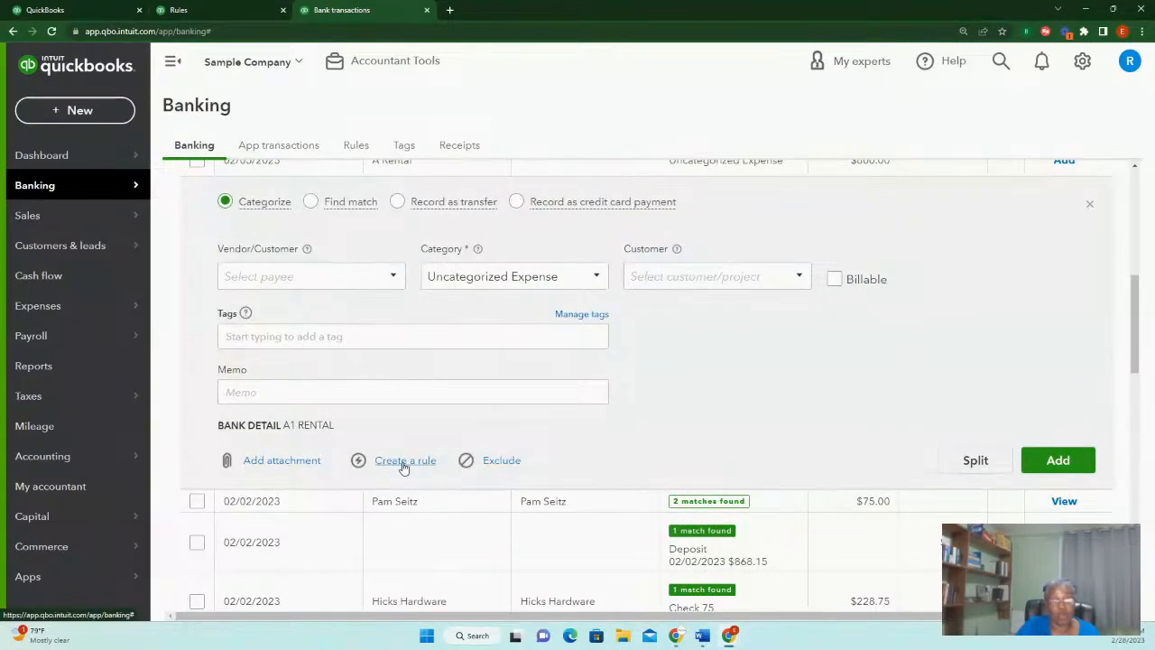
scroll(363, 415, "up", 8)
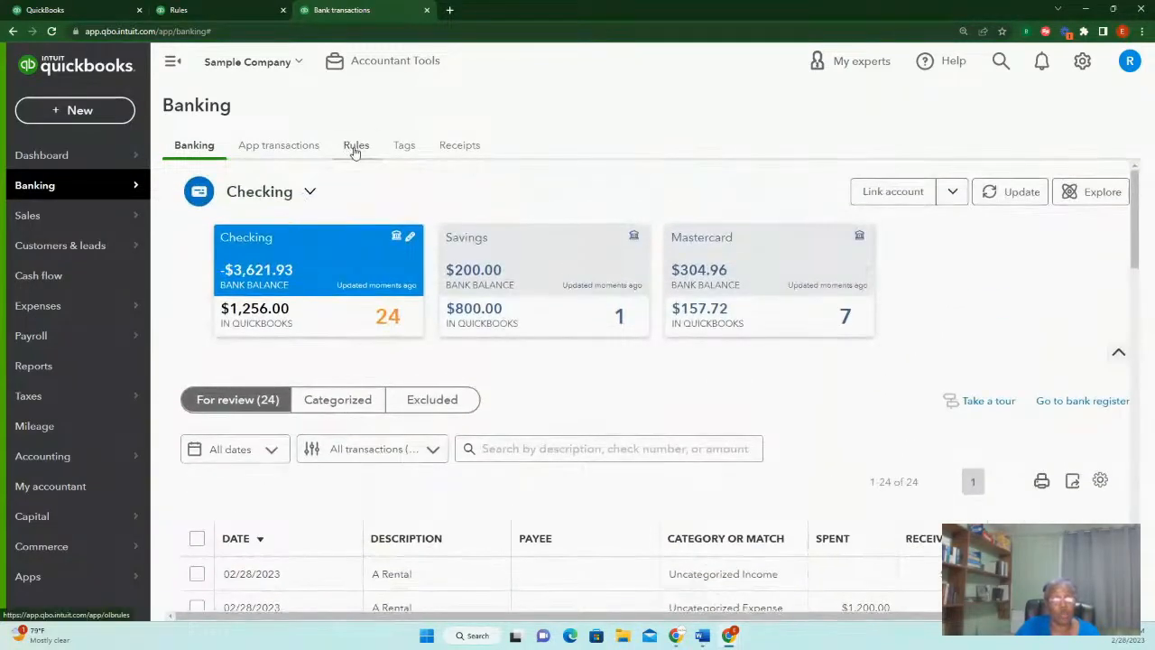
Edit the Canva rule in the rules list to turn off Auto-add, and save it
left_click(355, 147)
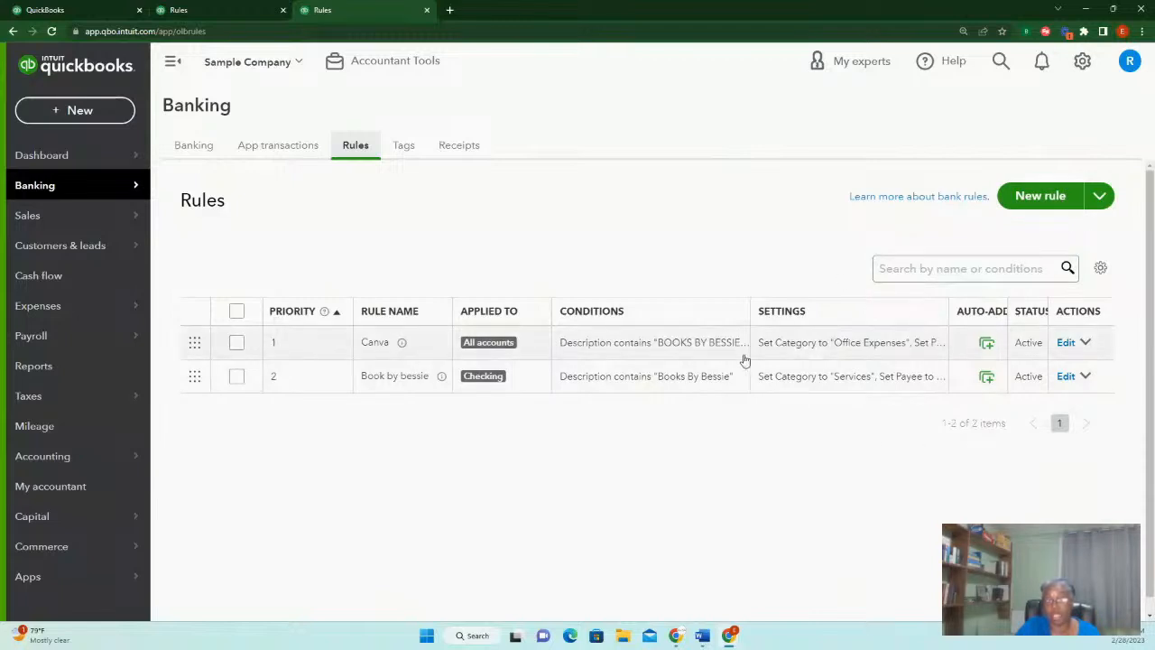
left_click(1066, 343)
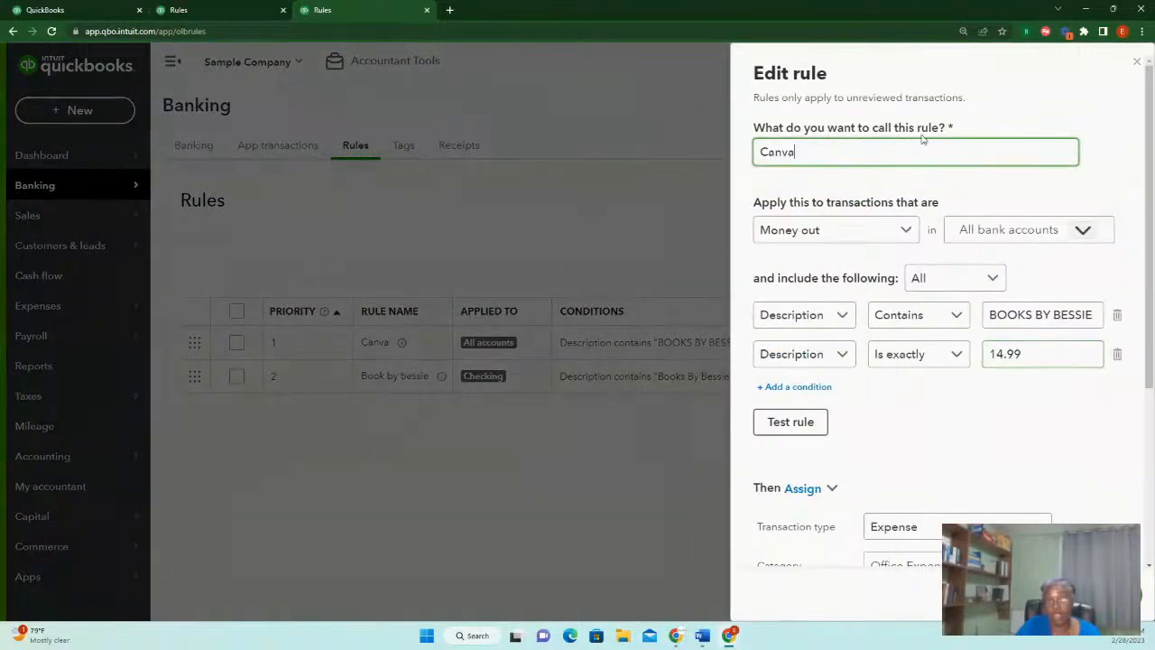
scroll(908, 449, "down", 3)
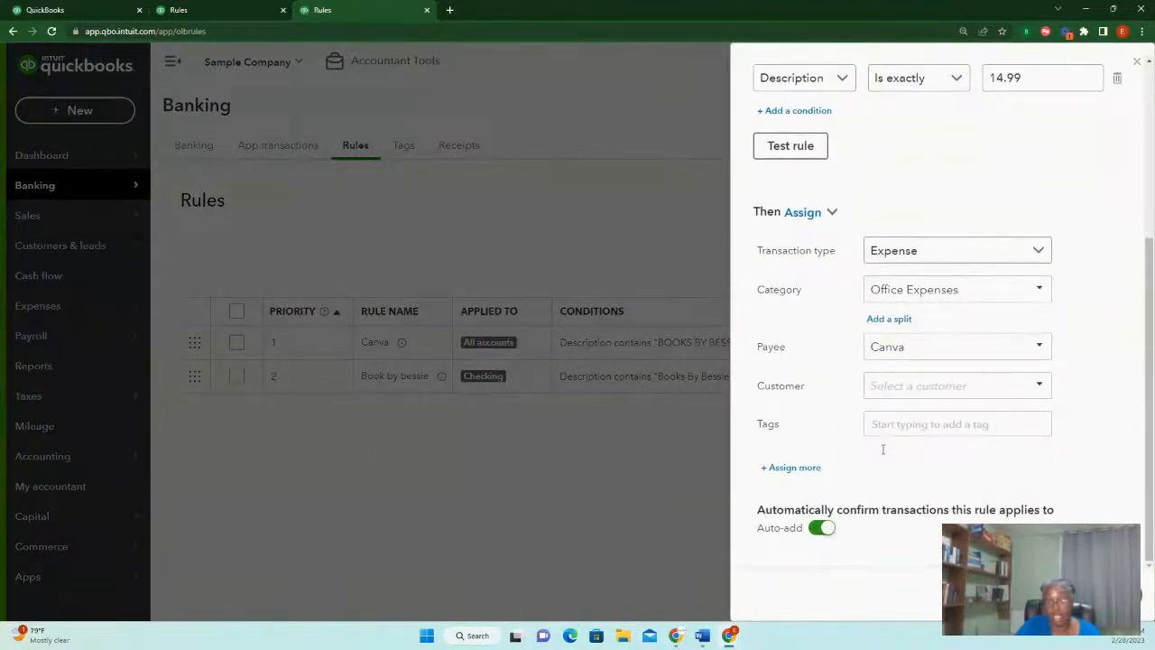
left_click(815, 534)
left_click(1116, 595)
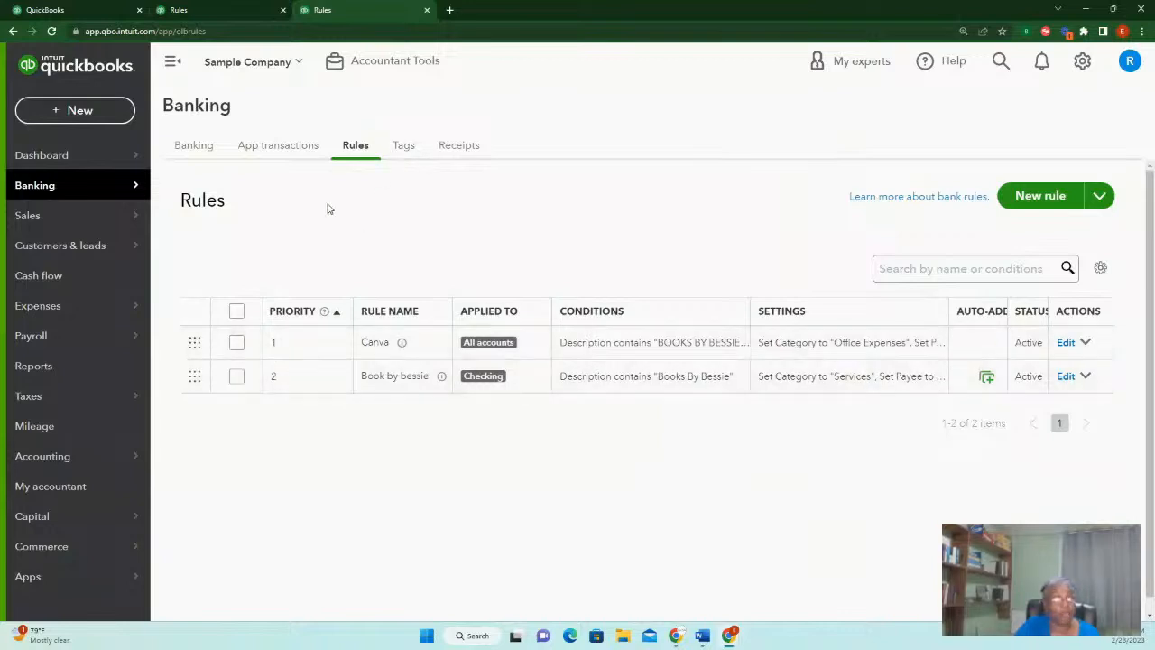
Return to the bank transactions and start a new rule named Rental from the A Rental transaction dated 02/05/2023
left_click(194, 148)
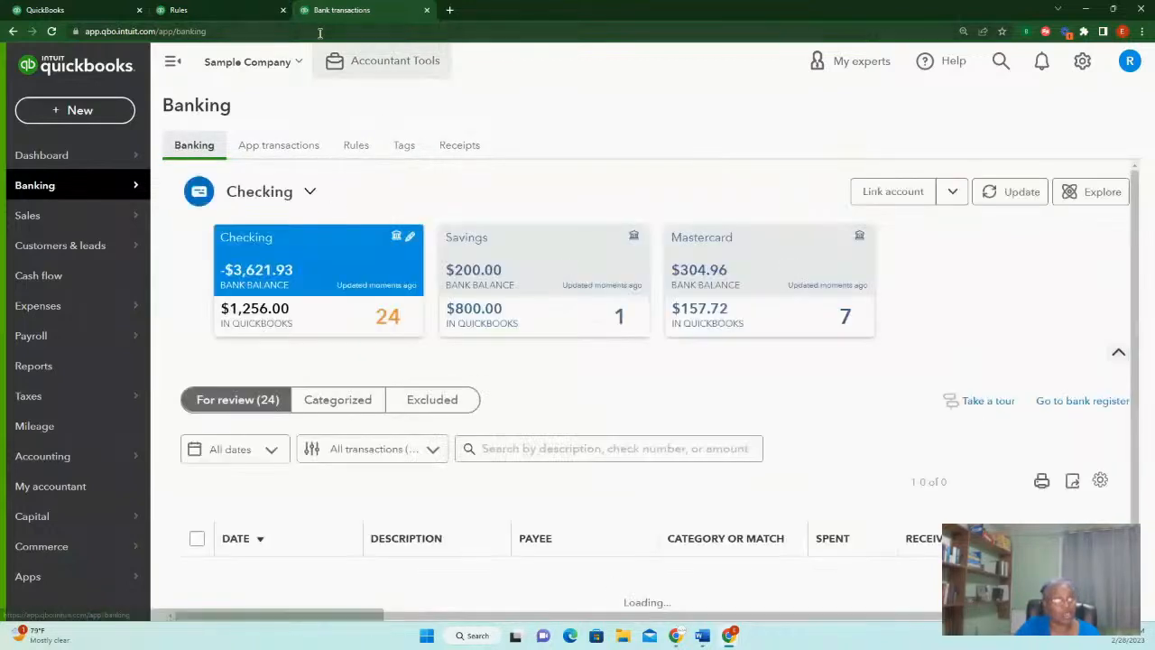
scroll(676, 332, "down", 5)
scroll(677, 332, "down", 3)
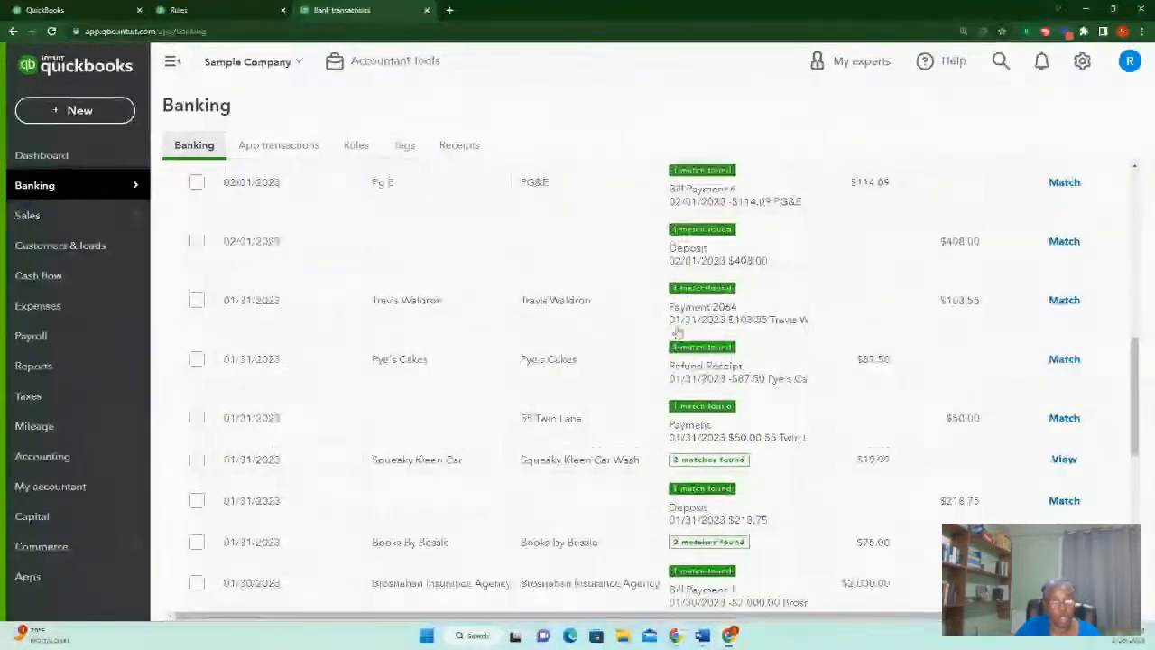
scroll(676, 332, "up", 4)
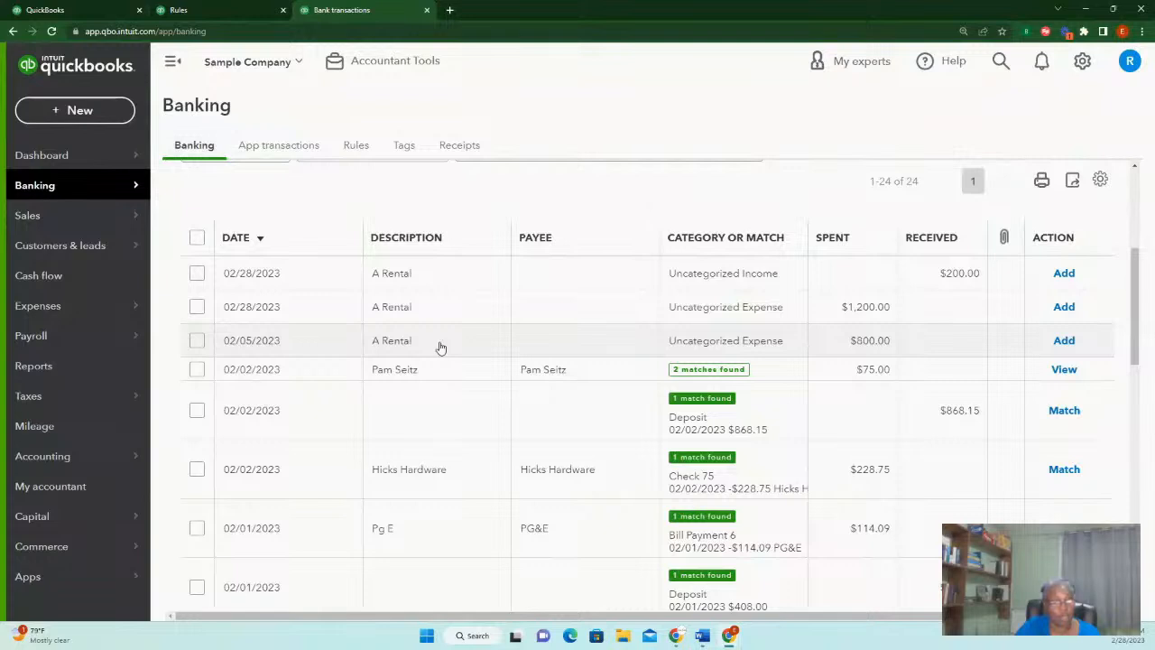
left_click(439, 345)
scroll(713, 440, "down", 3)
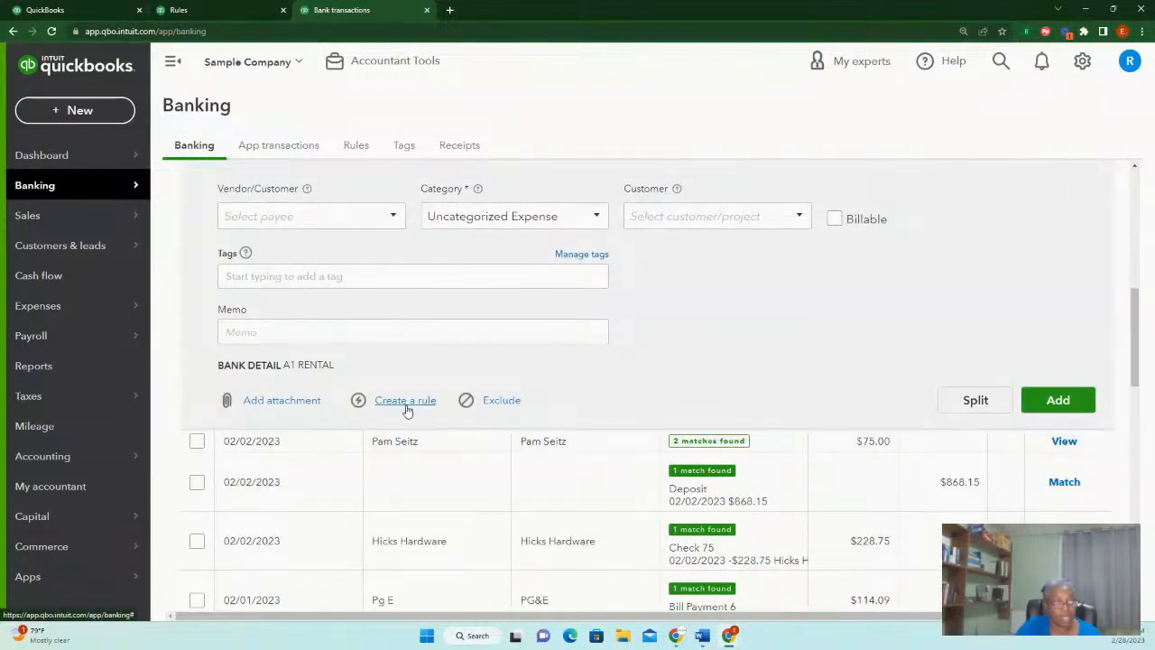
left_click(412, 401)
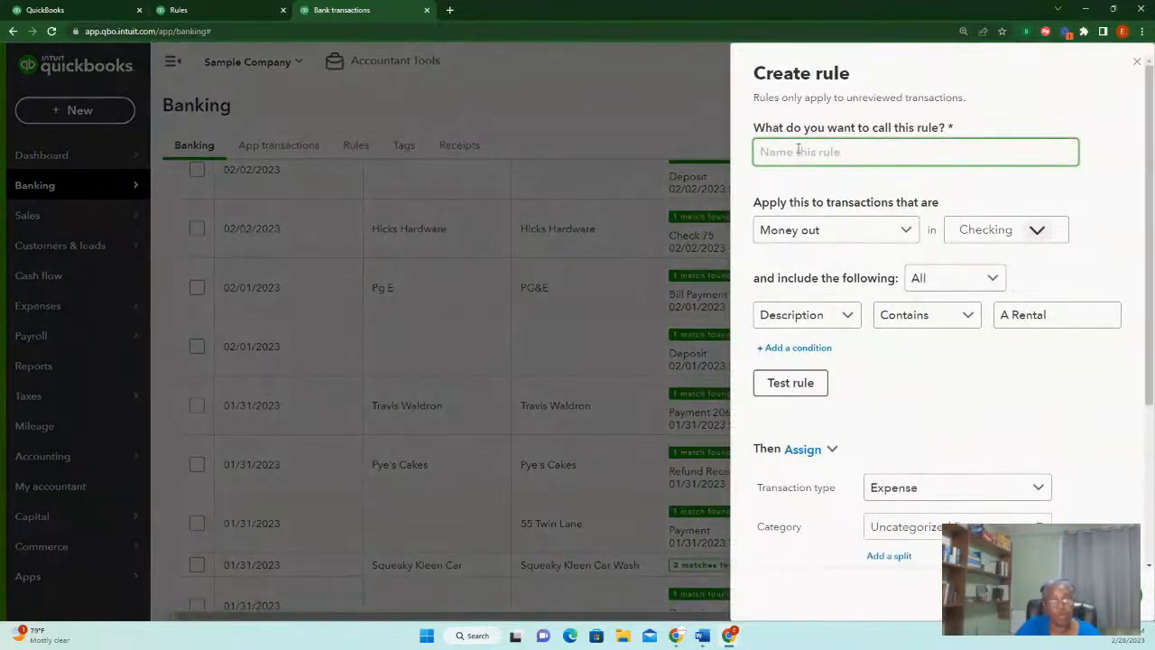
type("R")
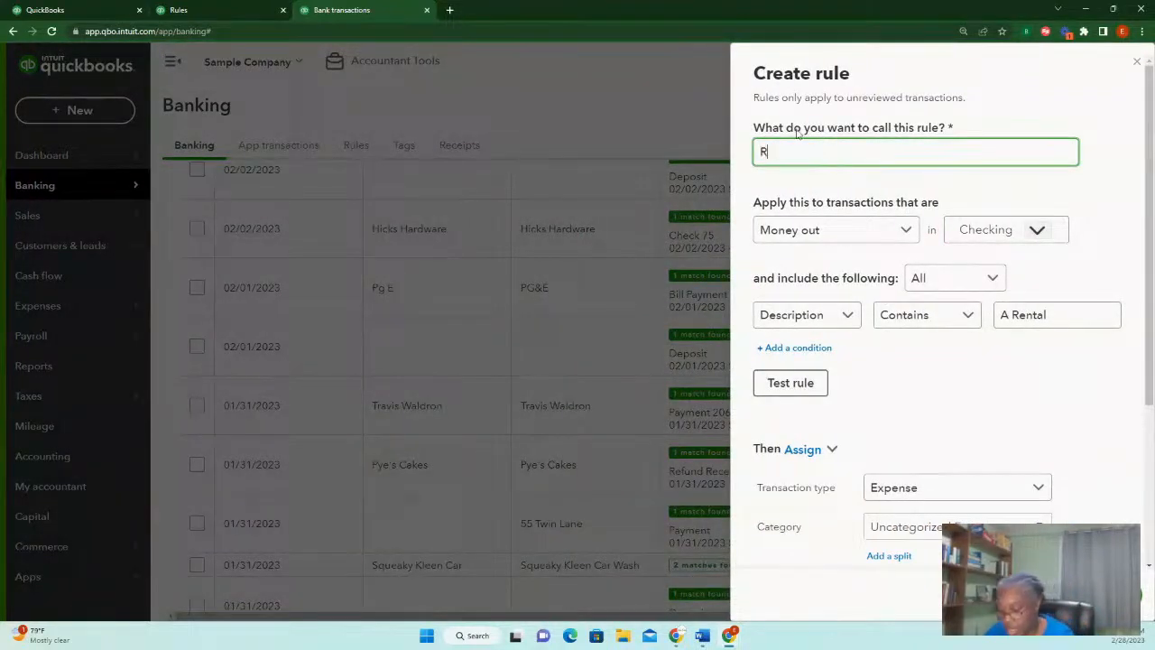
type("ental")
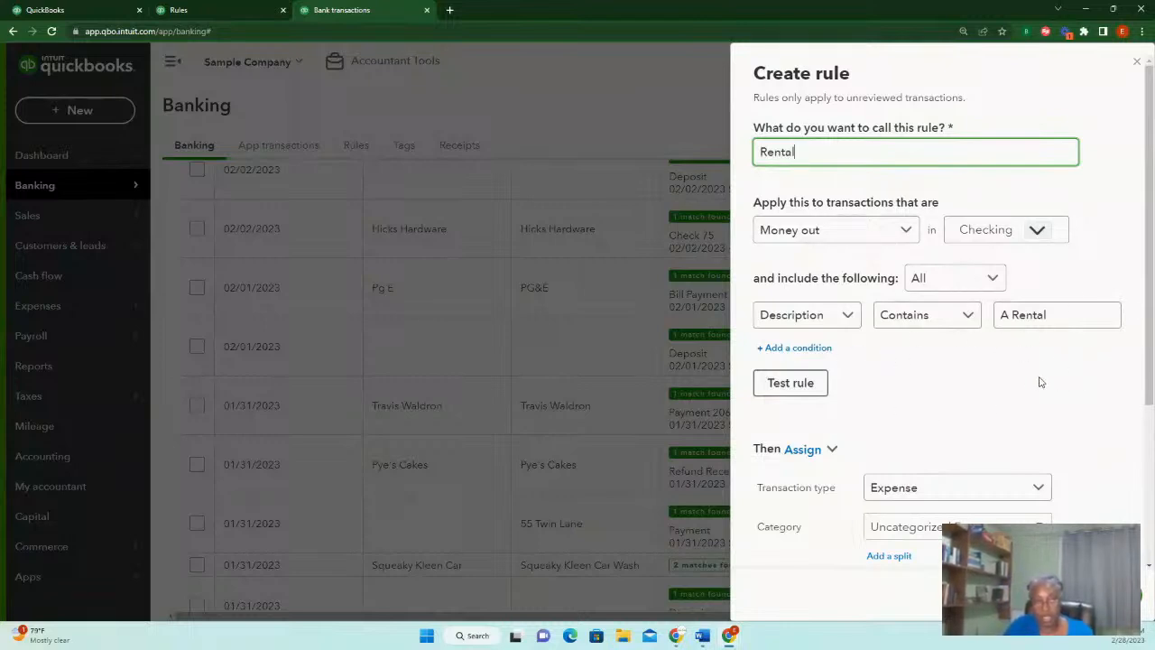
scroll(1038, 382, "down", 3)
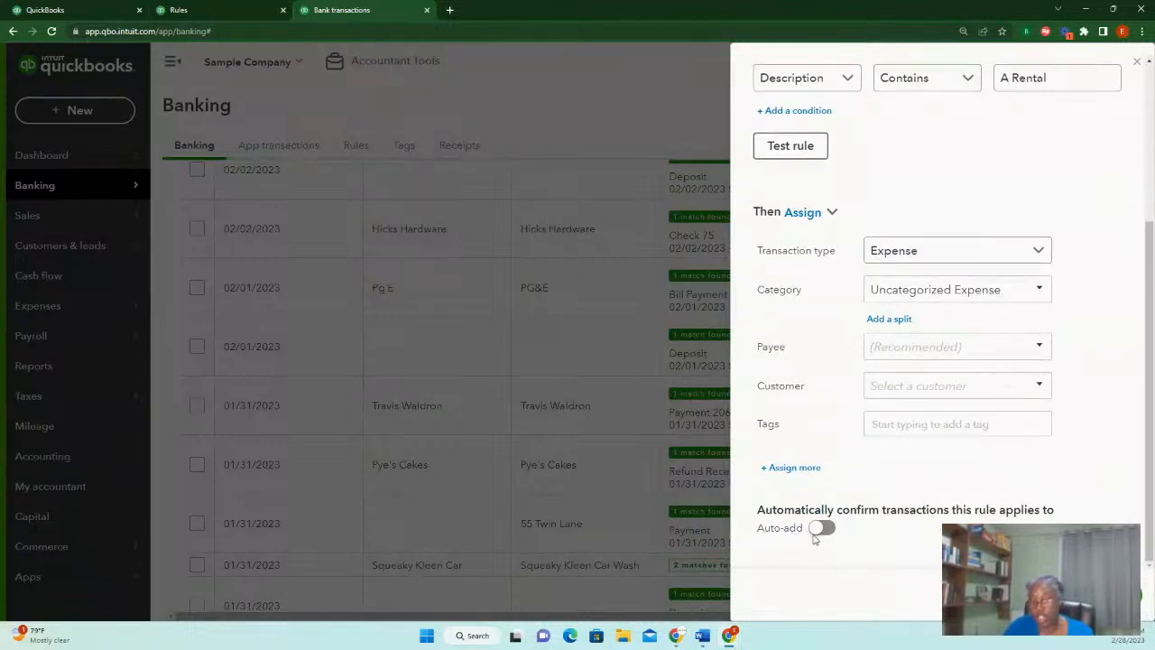
Set the Rental rule's expense category to Automobile
left_click(1036, 290)
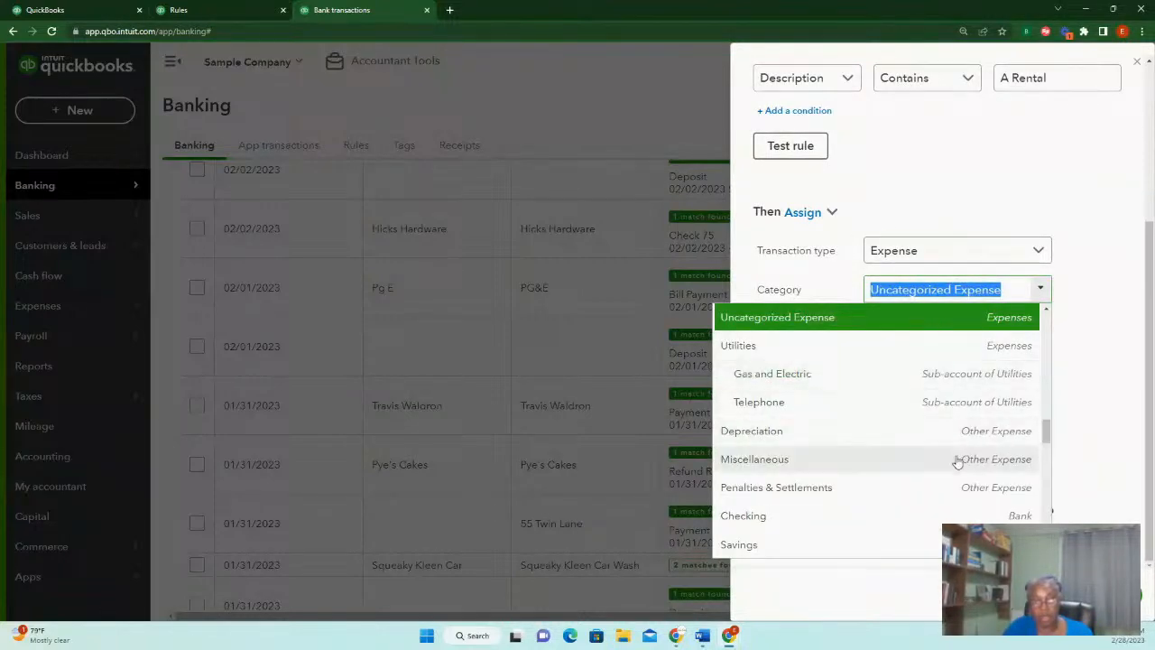
scroll(864, 499, "up", 2)
scroll(865, 478, "up", 2)
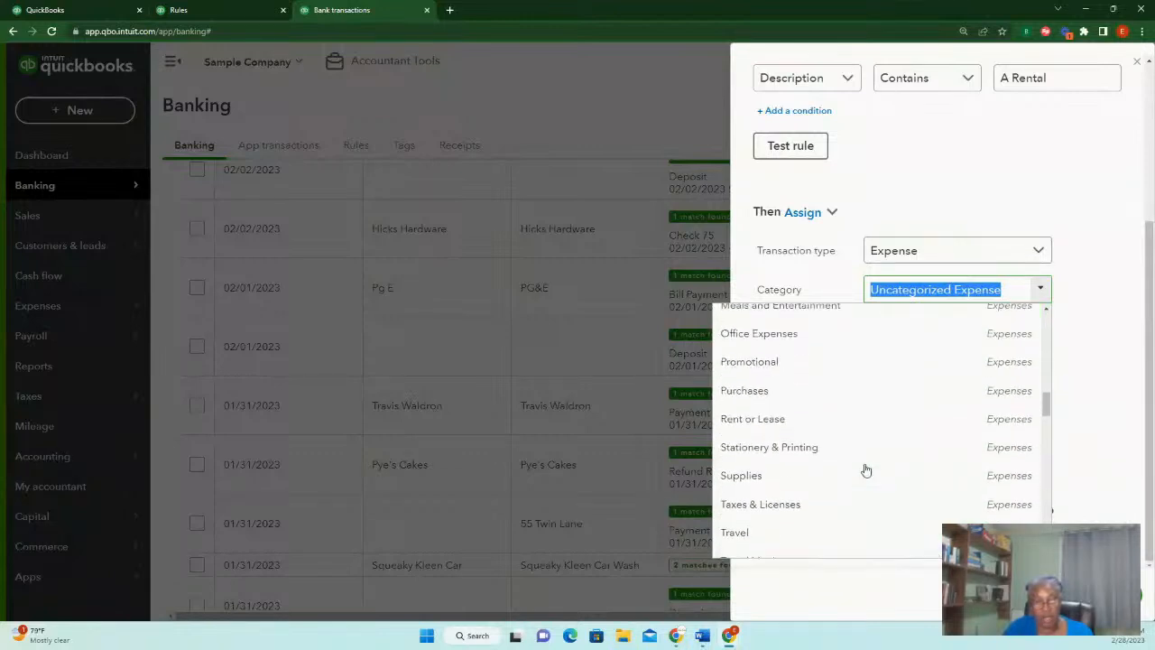
scroll(865, 470, "up", 2)
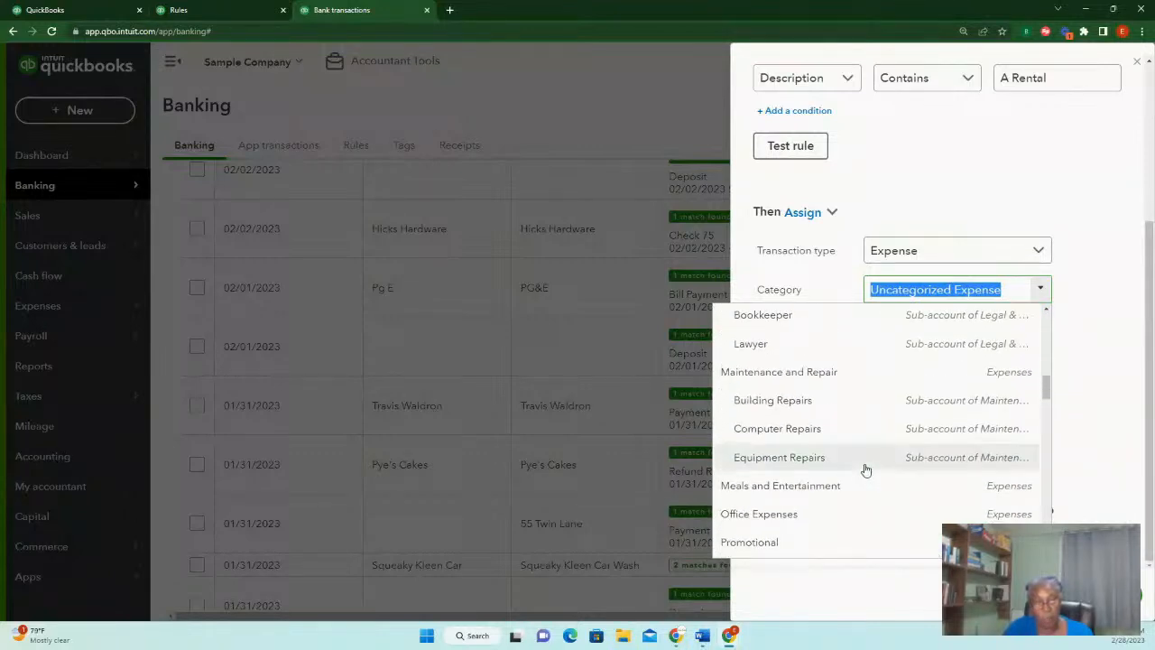
scroll(865, 469, "up", 5)
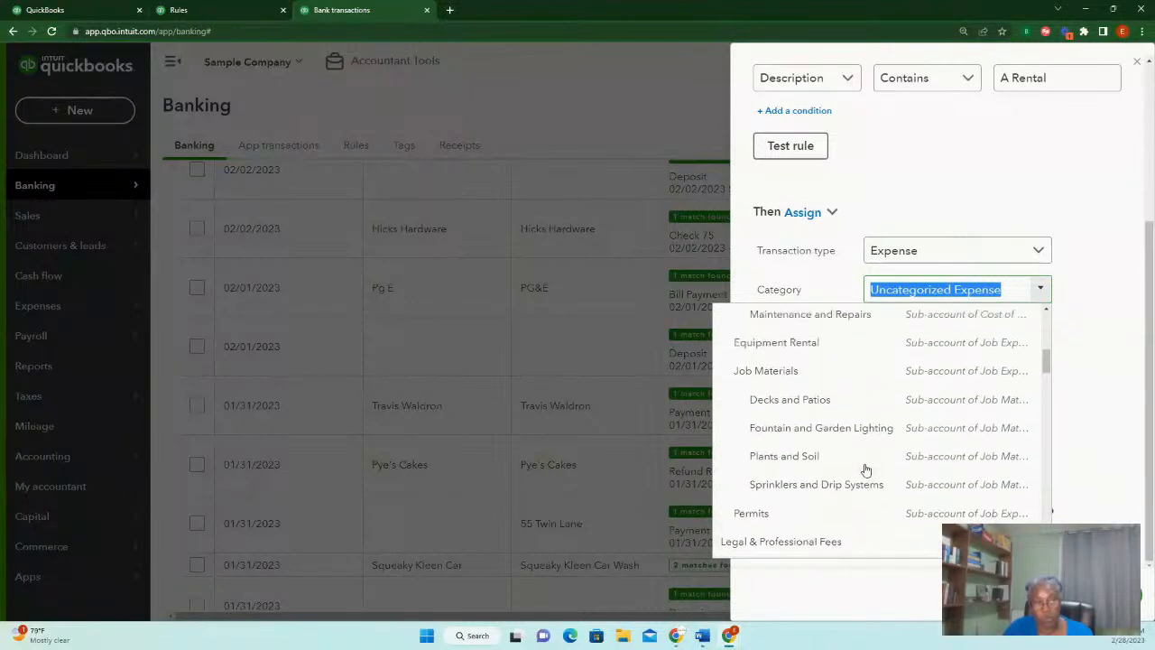
scroll(864, 469, "up", 4)
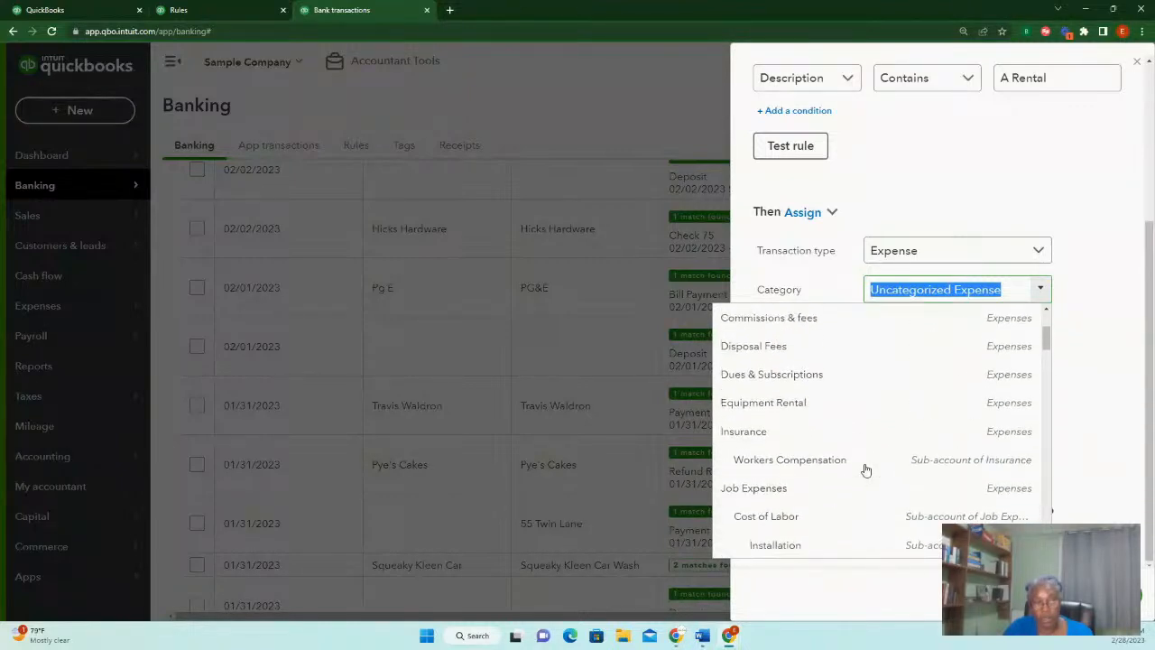
scroll(864, 470, "up", 2)
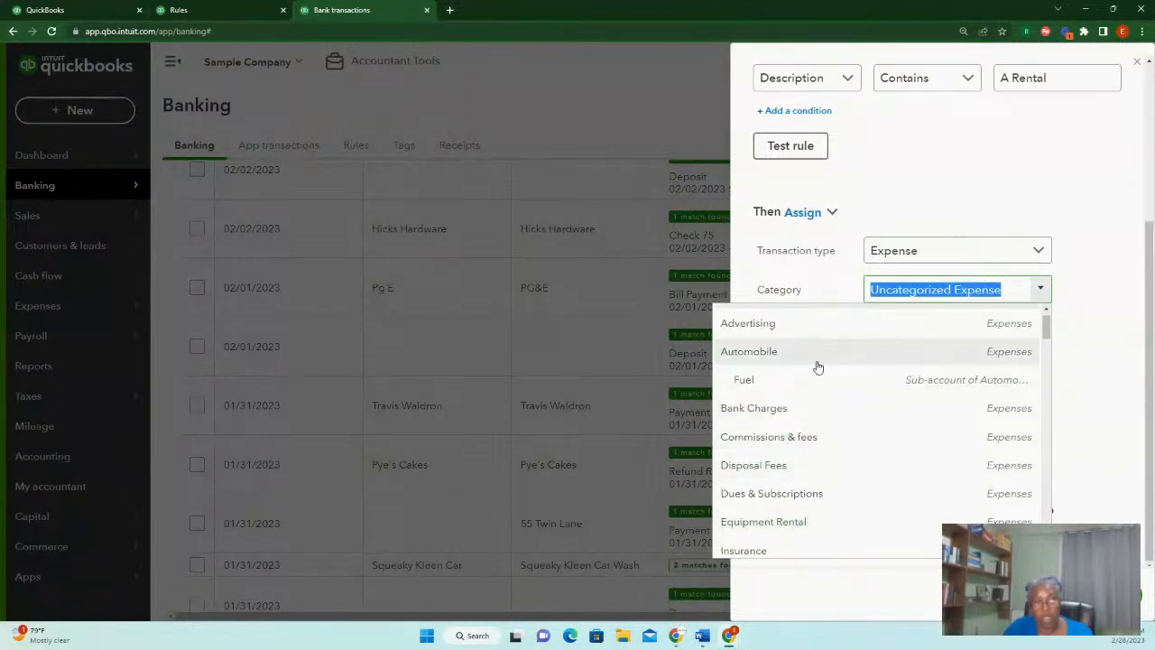
left_click(818, 355)
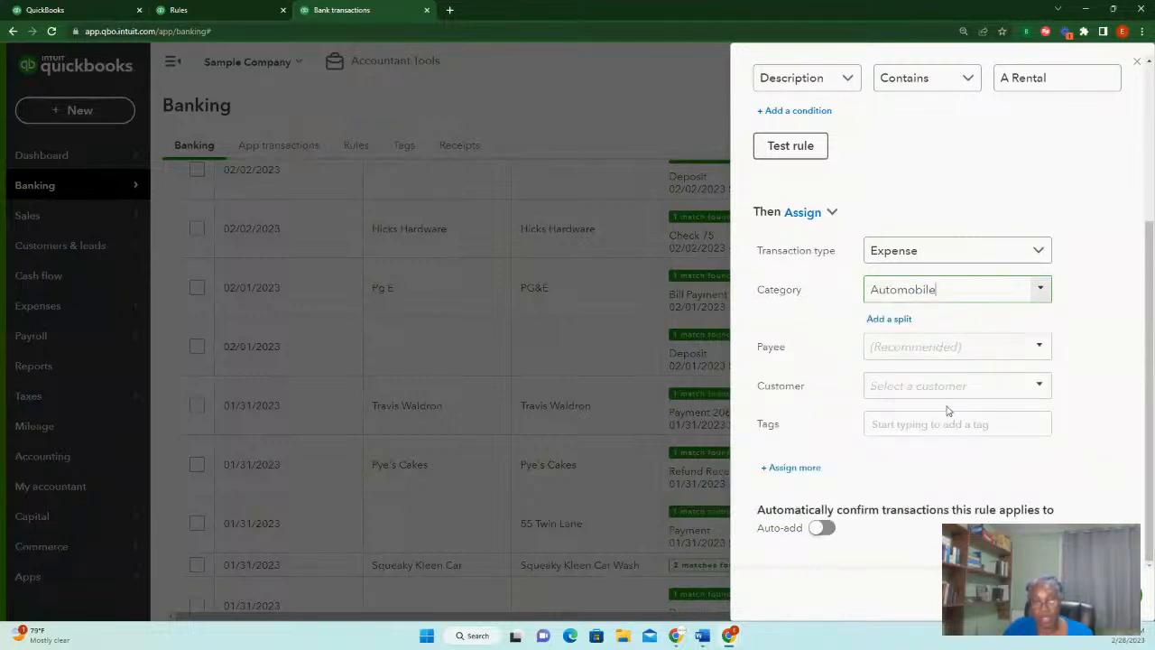
Add A1 Rental as a new payee and assign it to the Rental rule
left_click(905, 345)
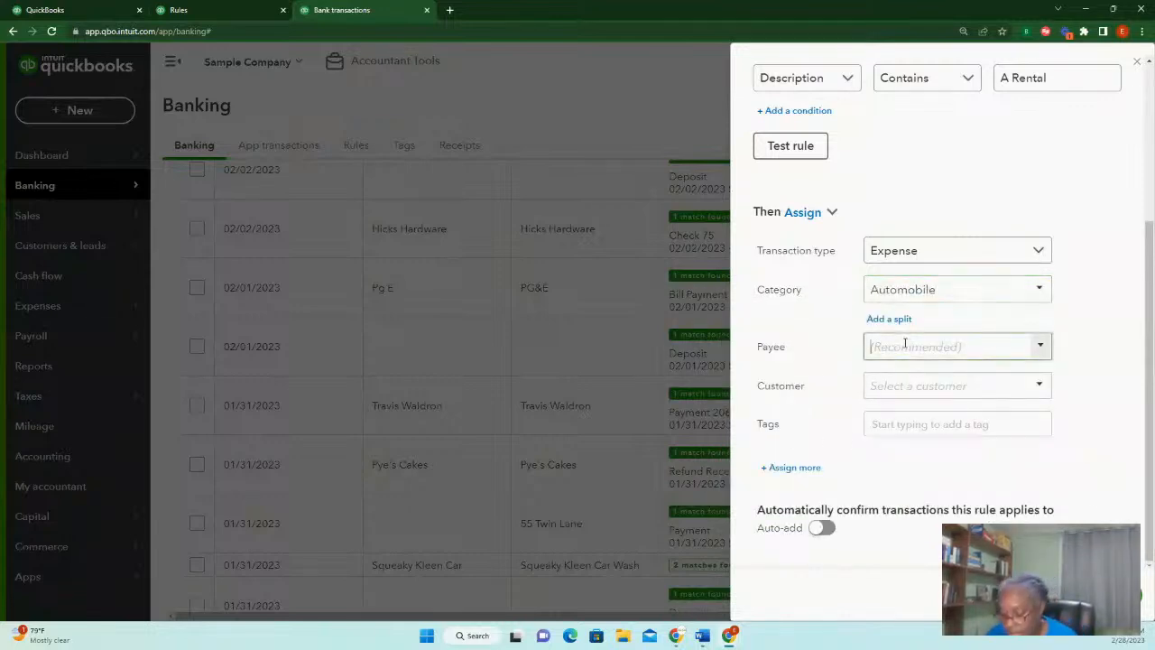
type("A")
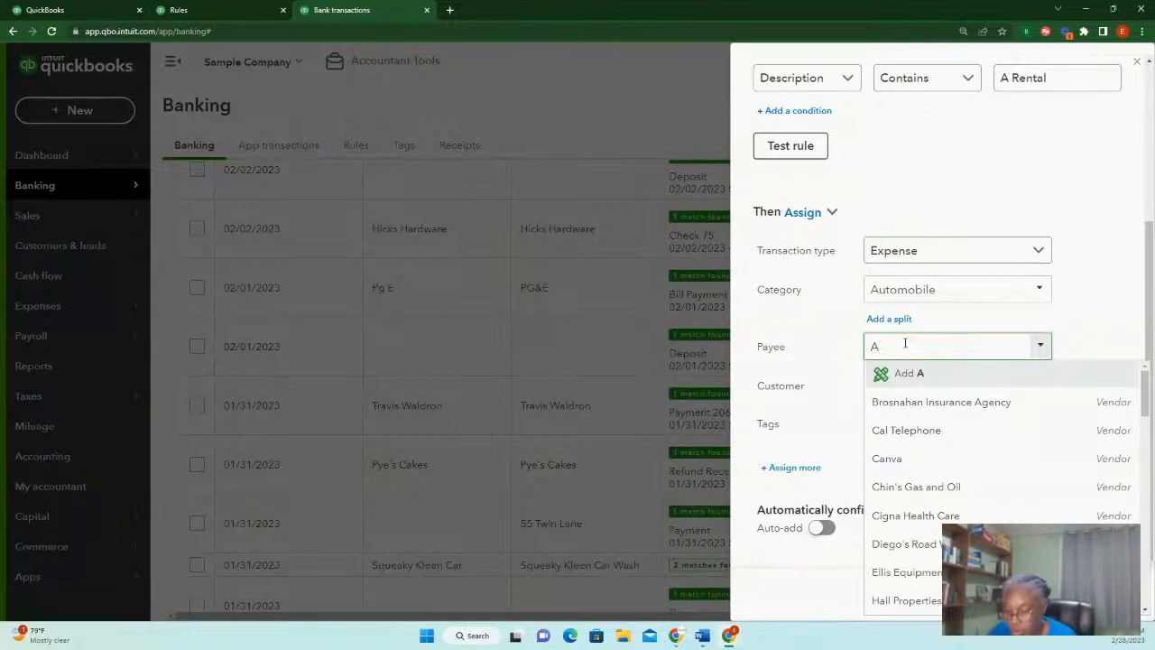
type("1")
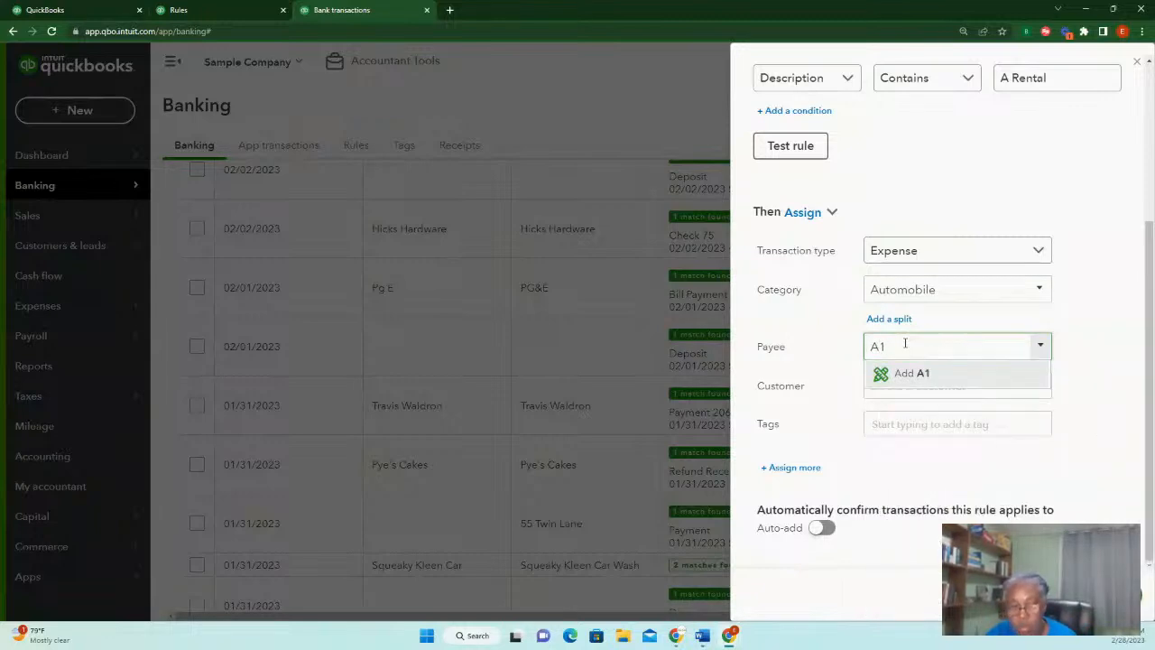
type("n")
key("BackSpace")
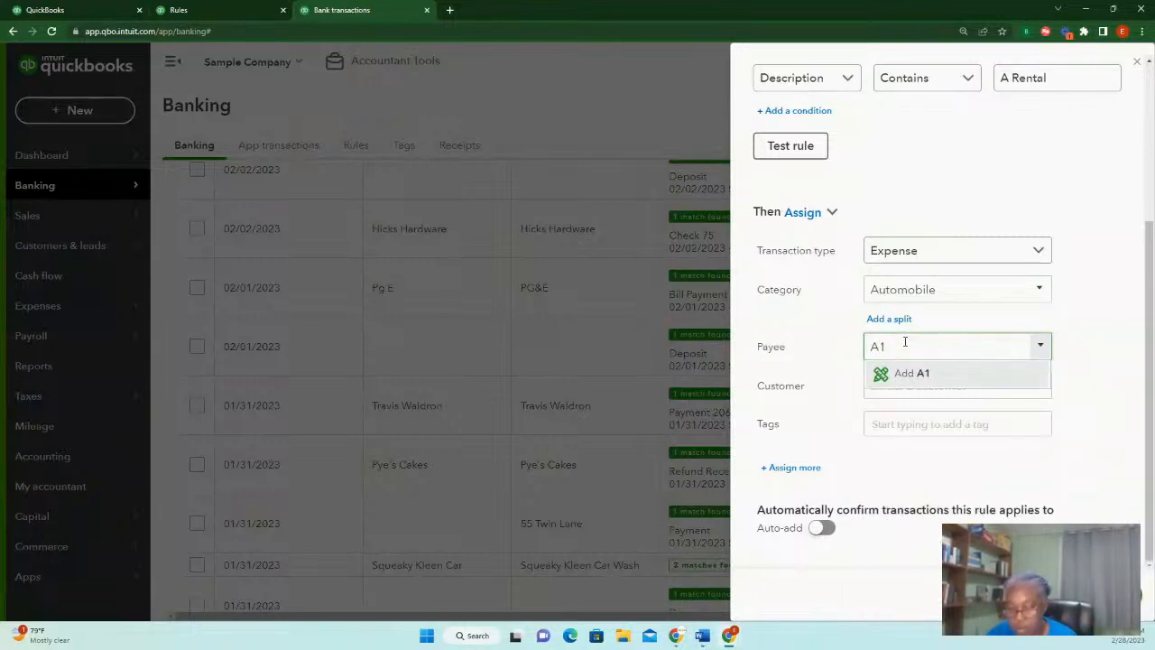
type("R")
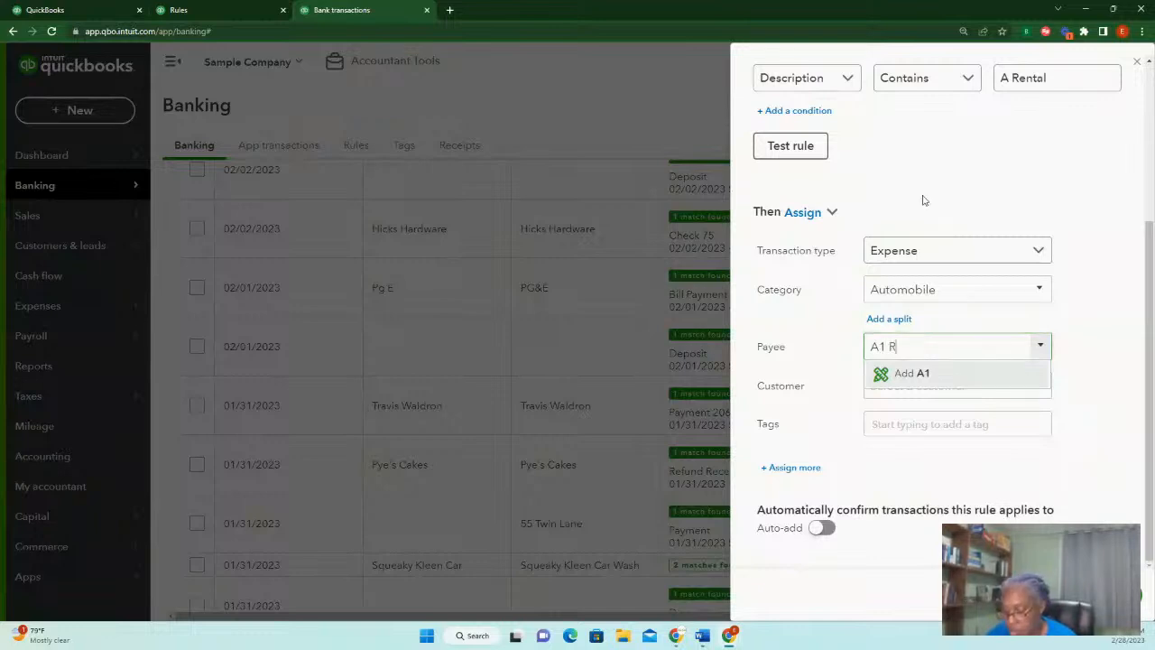
type("ental")
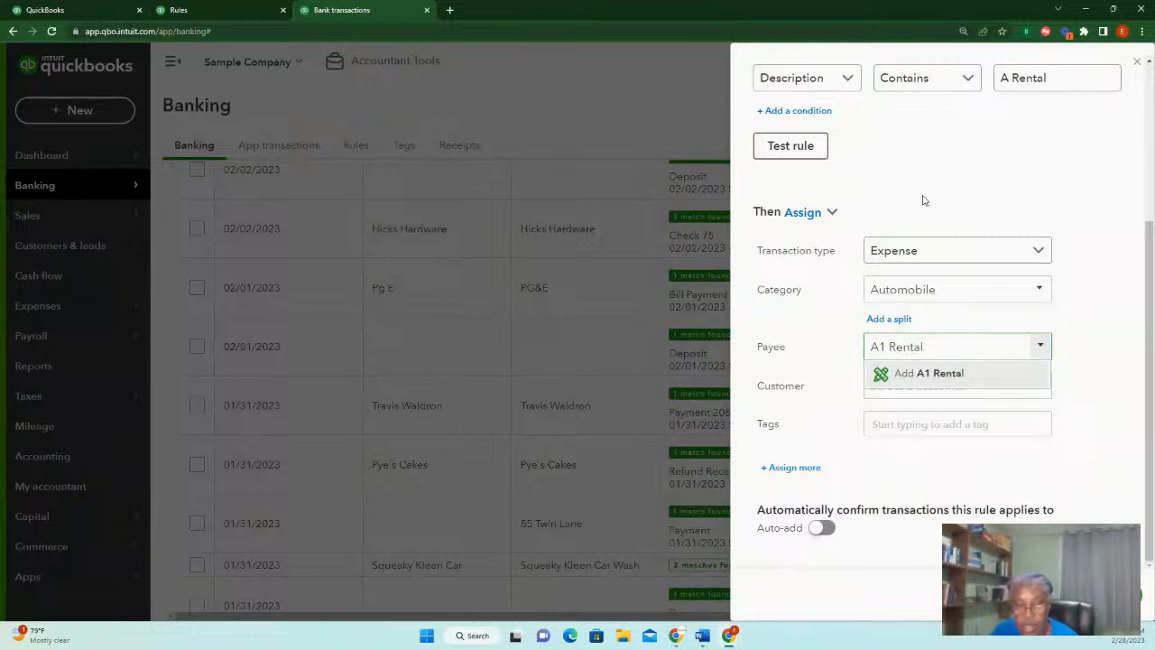
left_click(943, 373)
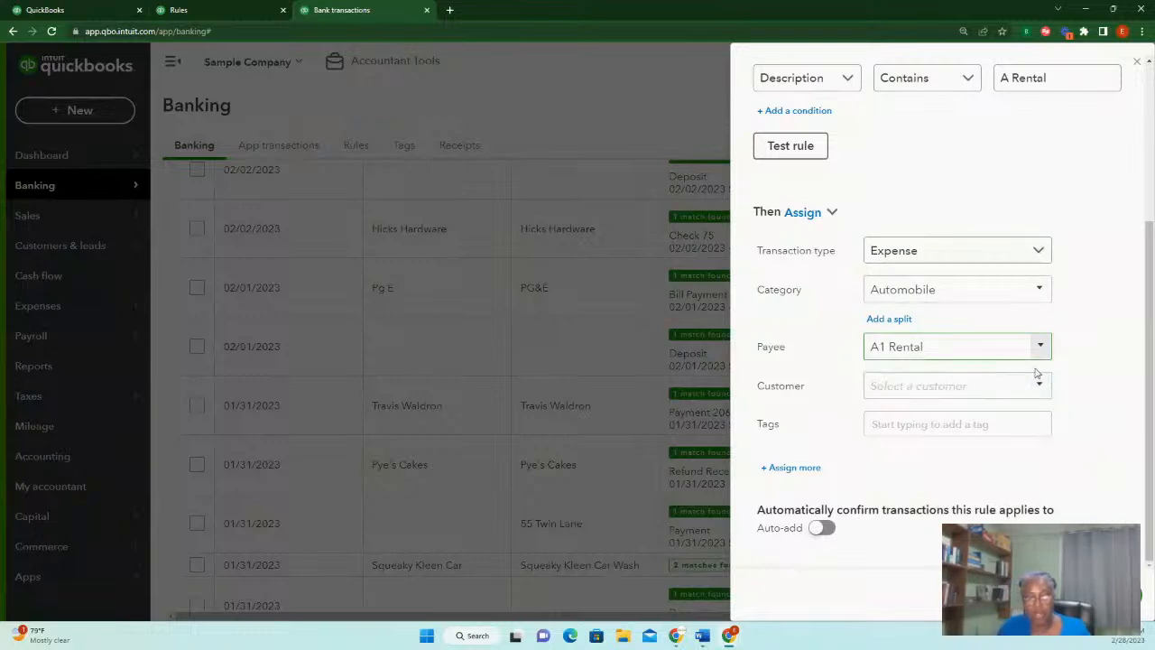
left_click(1085, 213)
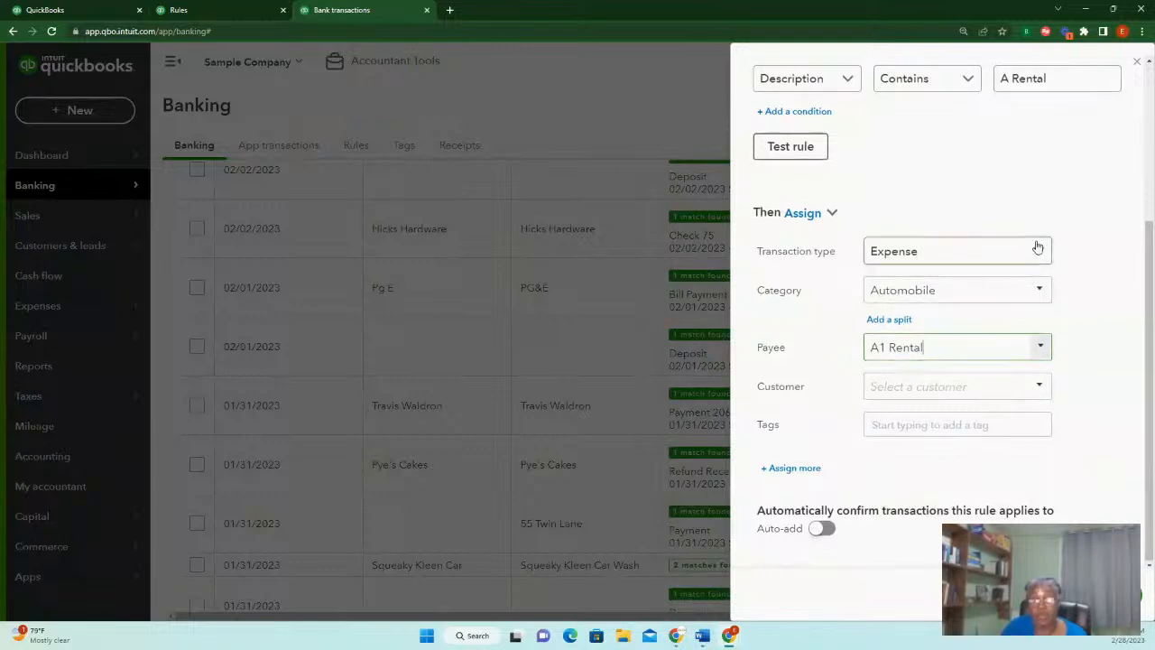
Apply the Rental rule to money-out transactions in all bank accounts and save it
scroll(1038, 246, "up", 3)
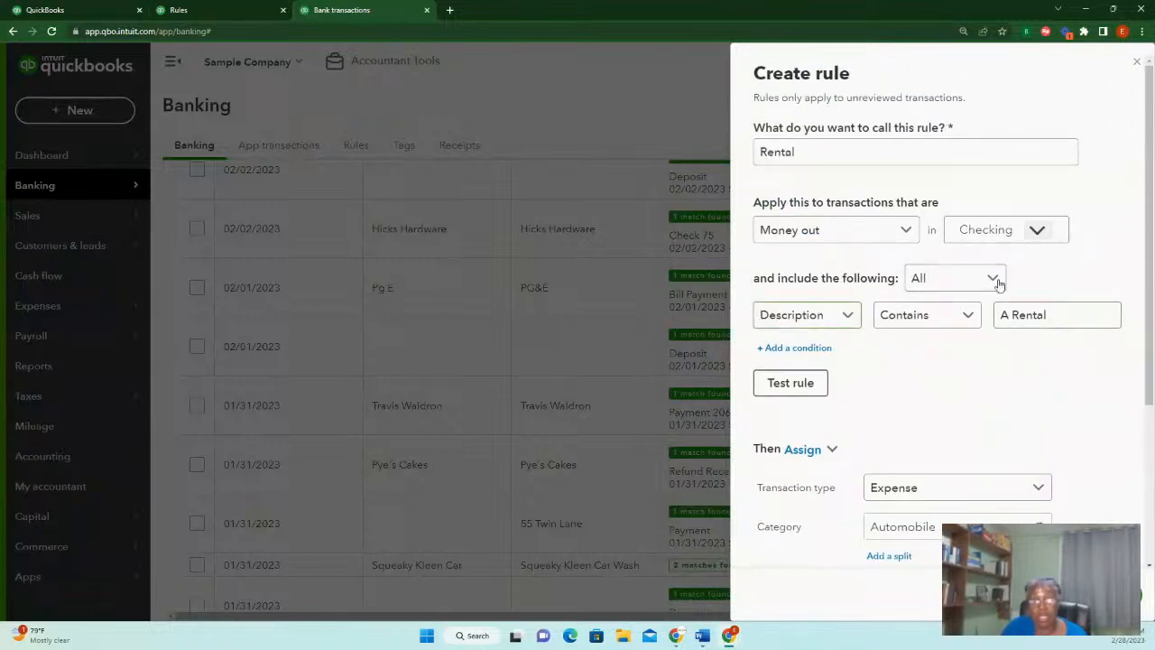
left_click(1039, 229)
left_click(969, 268)
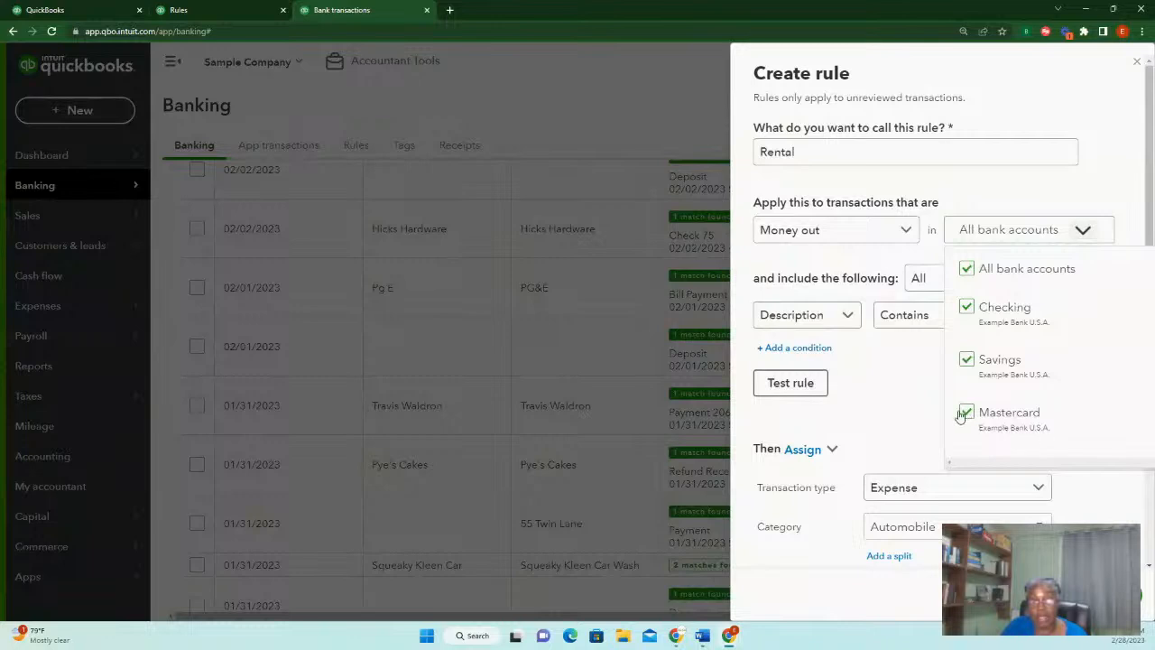
left_click(913, 402)
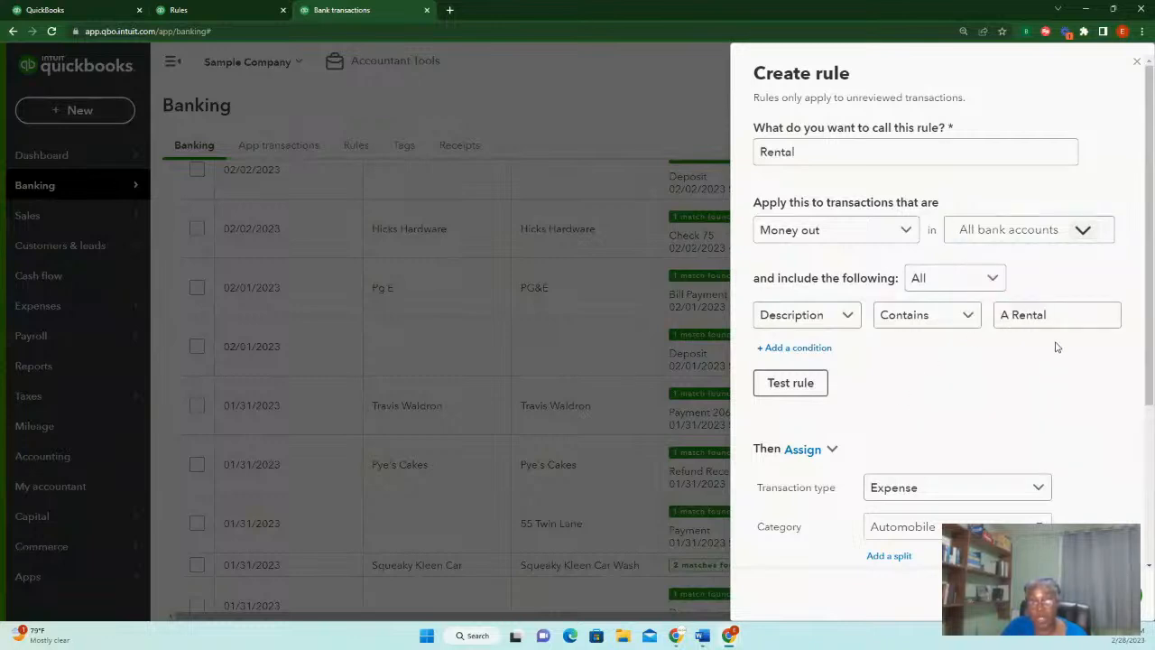
scroll(958, 491, "down", 3)
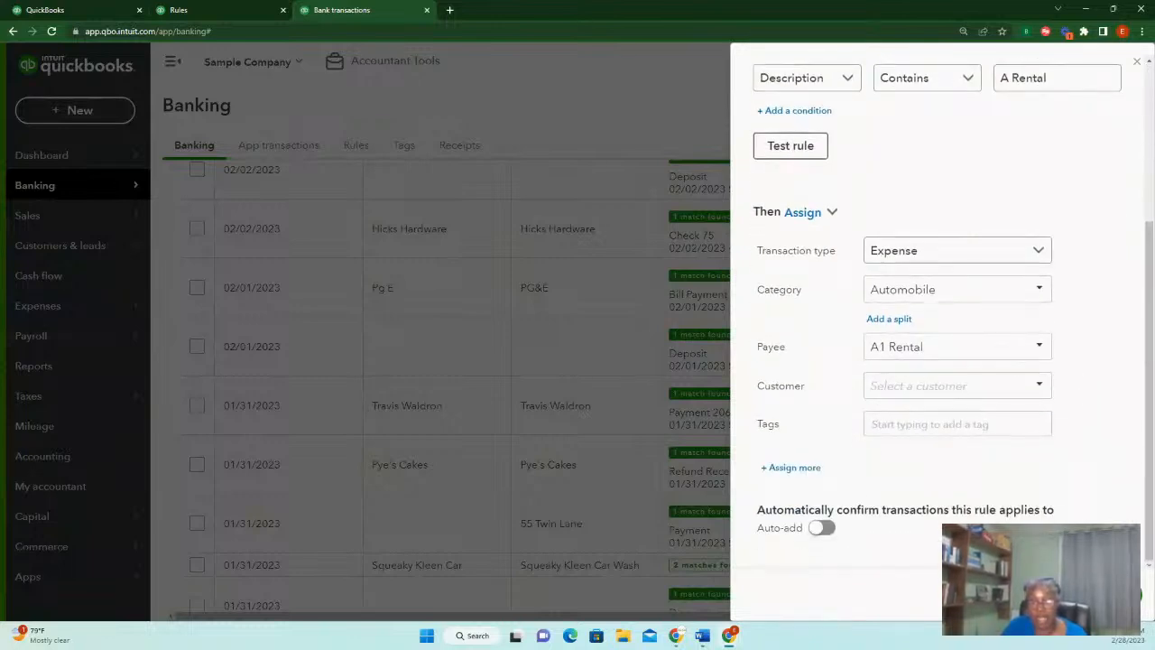
left_click(1116, 594)
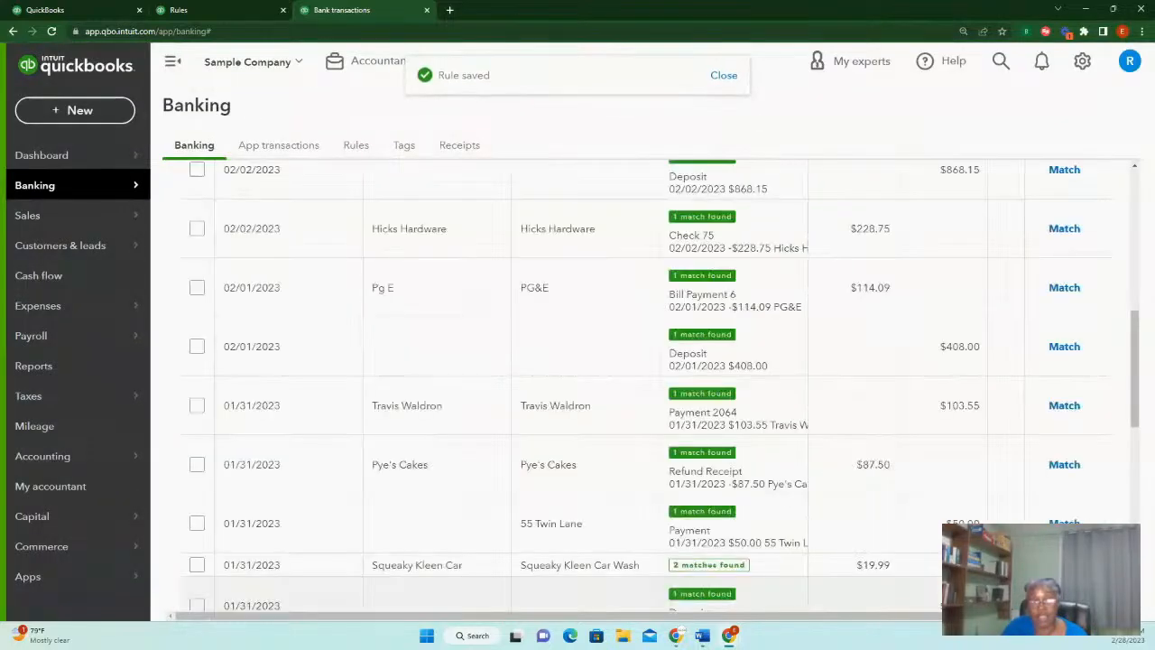
Select the two A Rental expenses dated 02/28/2023 and 02/05/2023 that use the Automobile rule, and accept them together
scroll(740, 363, "up", 5)
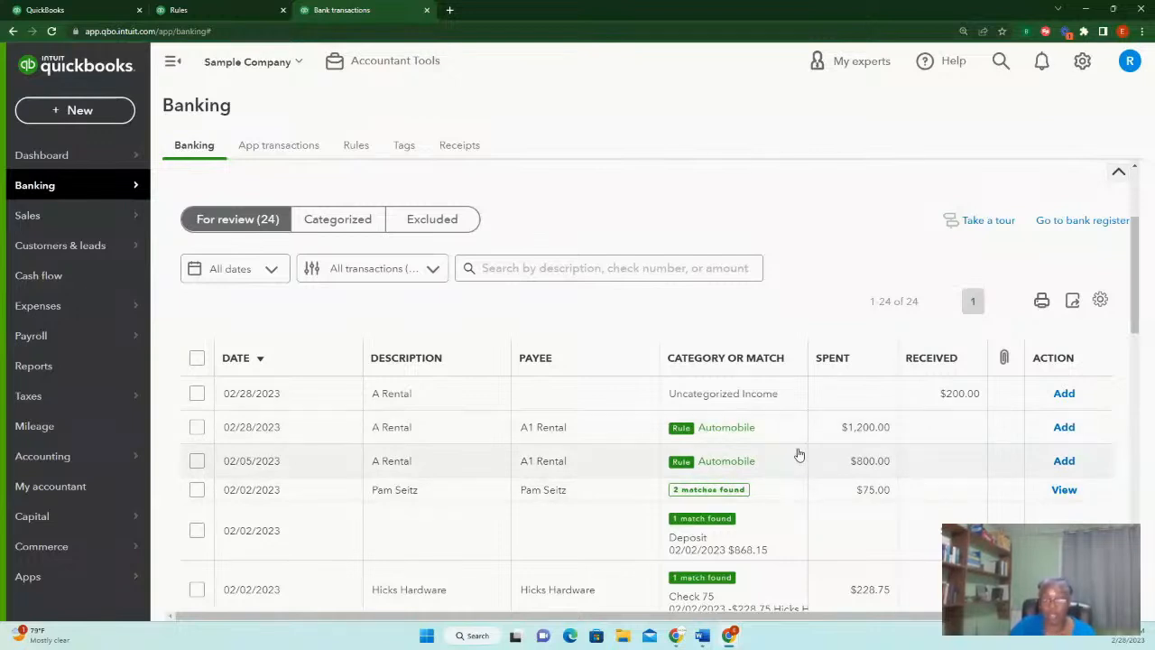
left_click(197, 430)
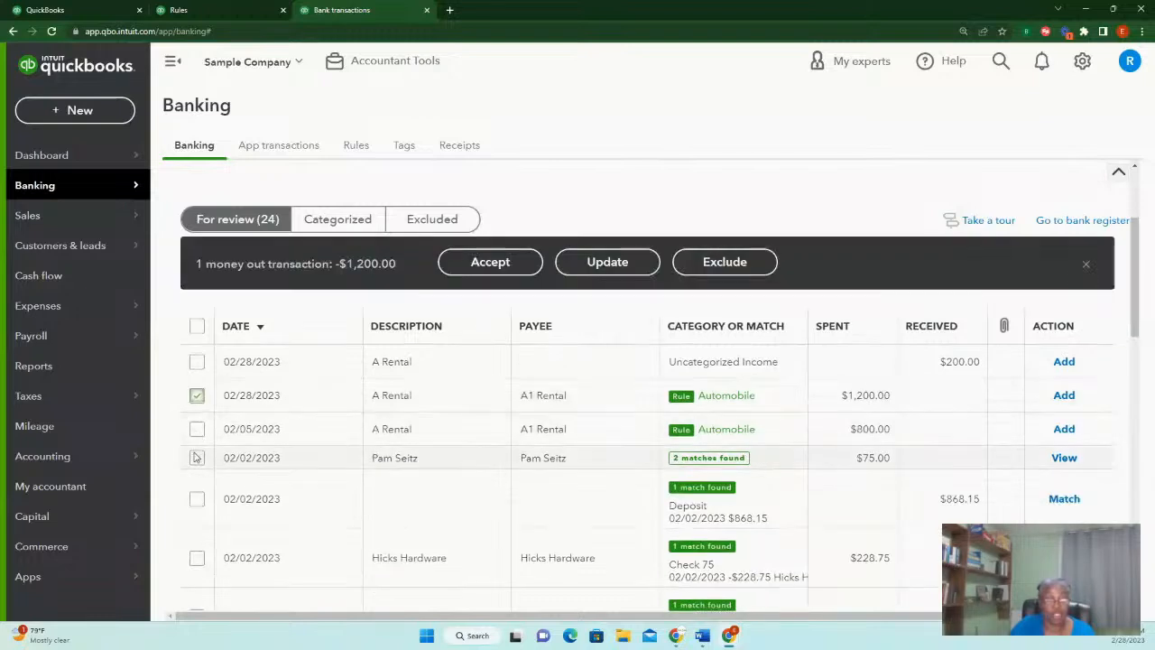
left_click(198, 428)
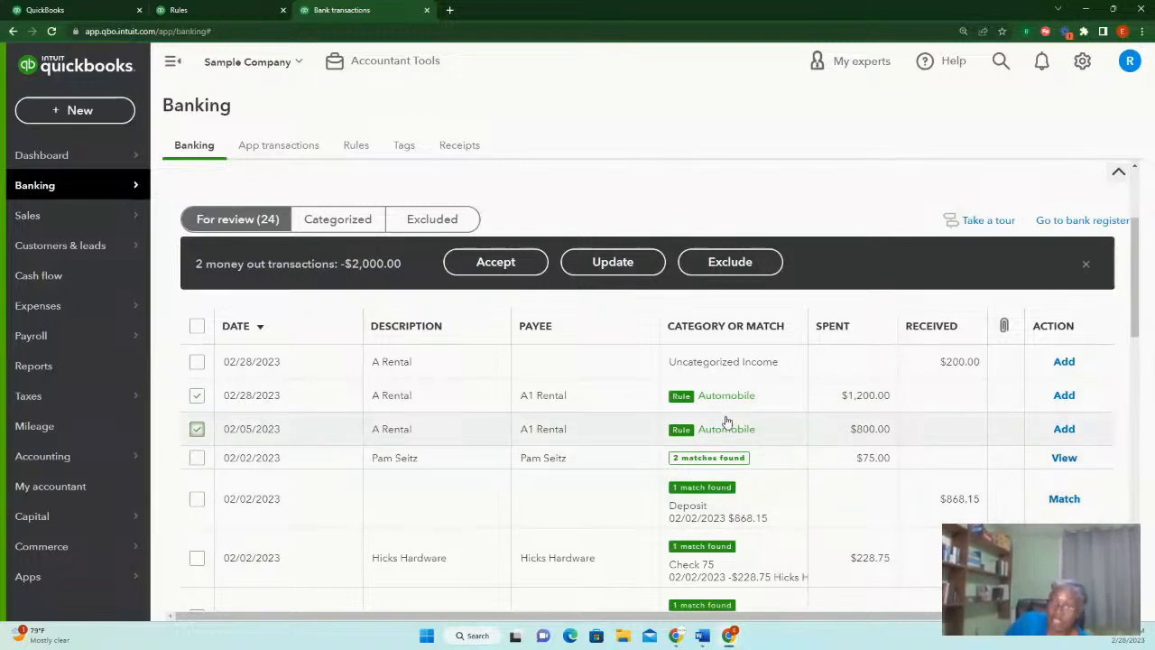
left_click(511, 262)
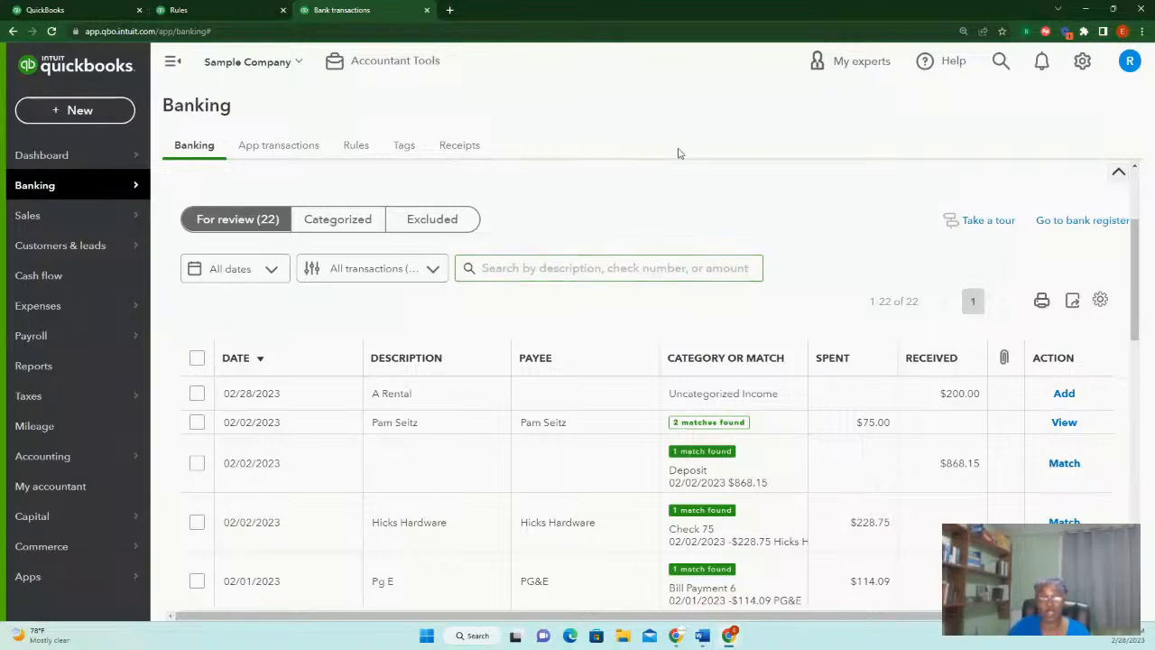
Go back to the rules list, reload it, and look at the options for exporting and importing rules
scroll(930, 485, "up", 2)
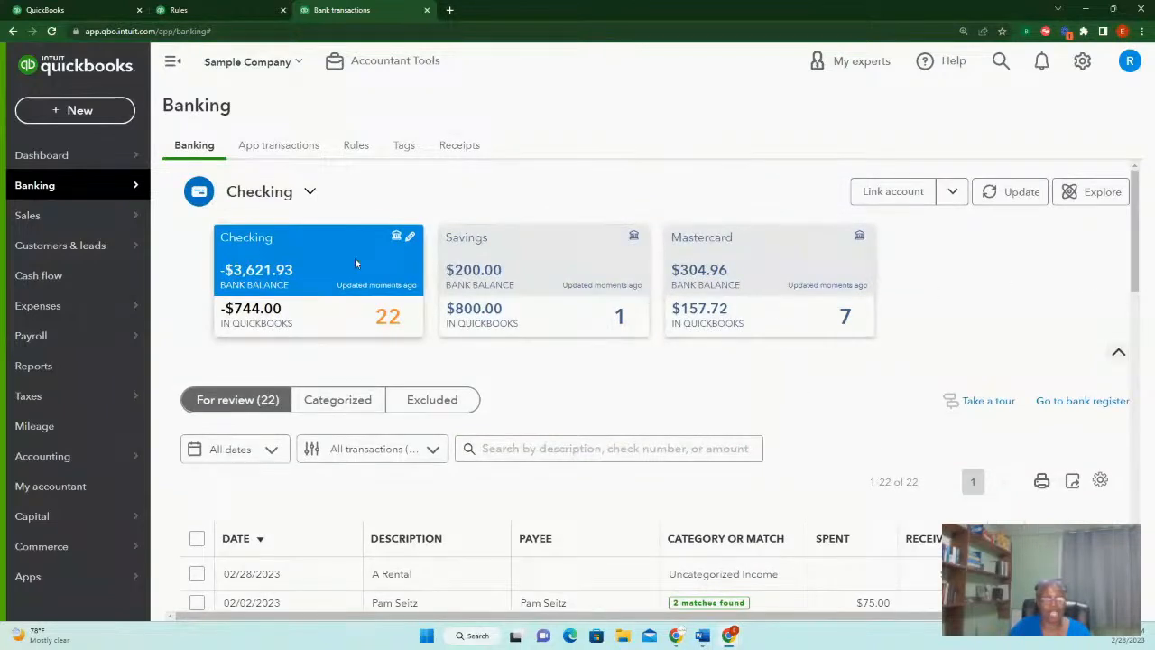
left_click(217, 12)
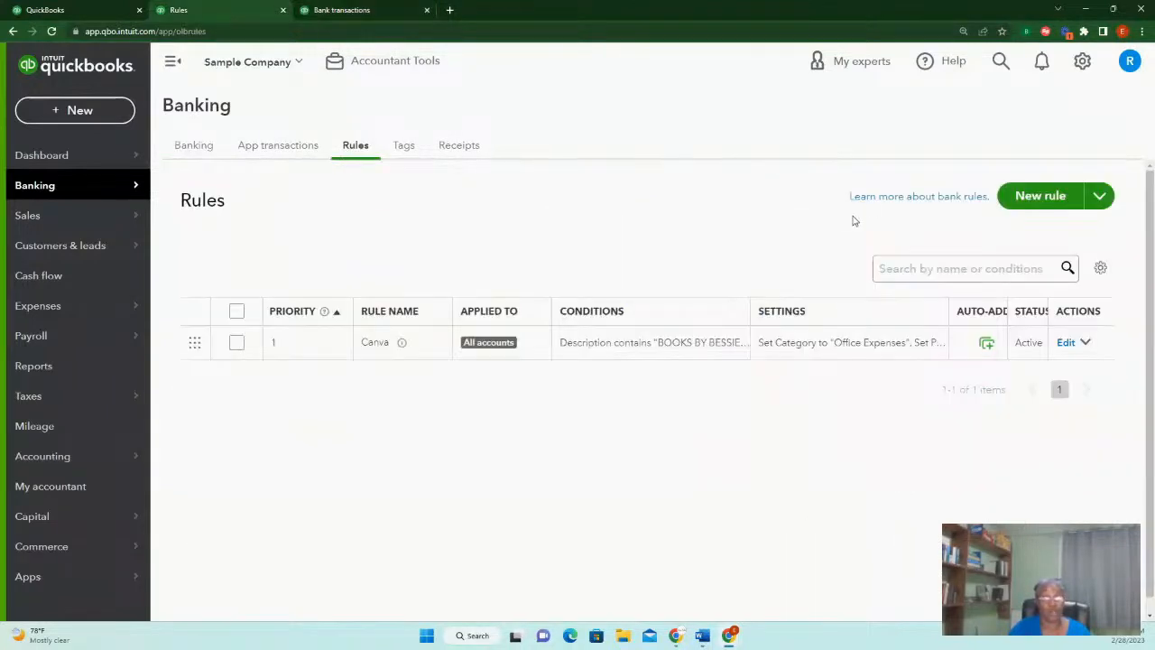
left_click(52, 31)
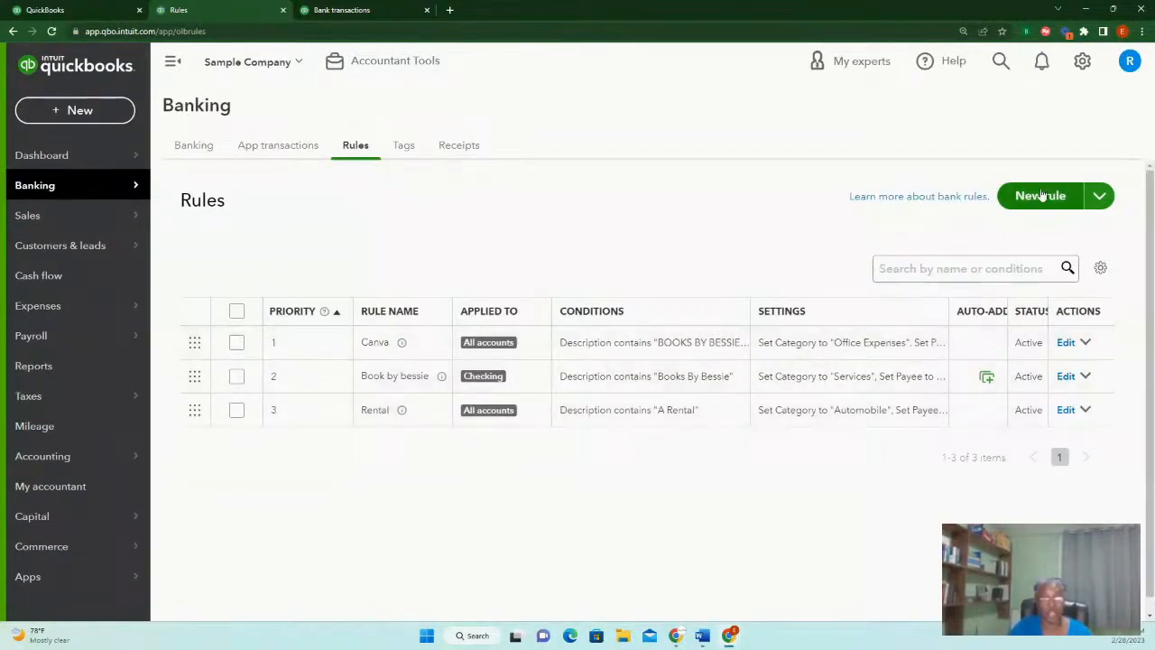
left_click(1103, 196)
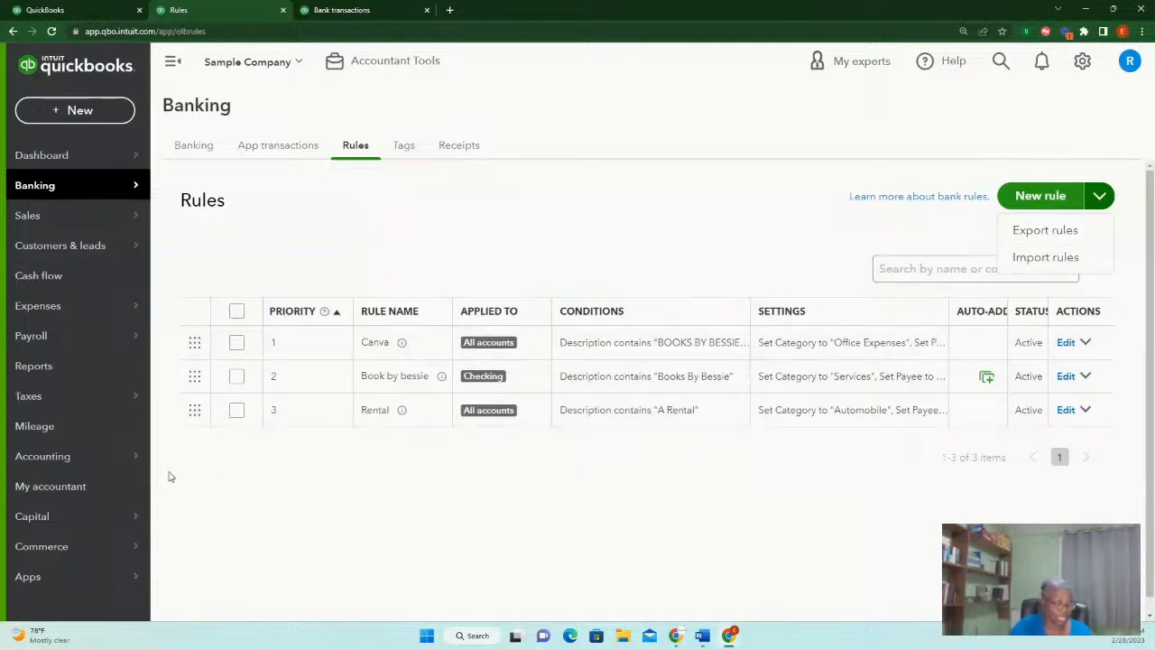
Select the Book by bessie rule, look over the available batch actions, and clear the selection
left_click(233, 378)
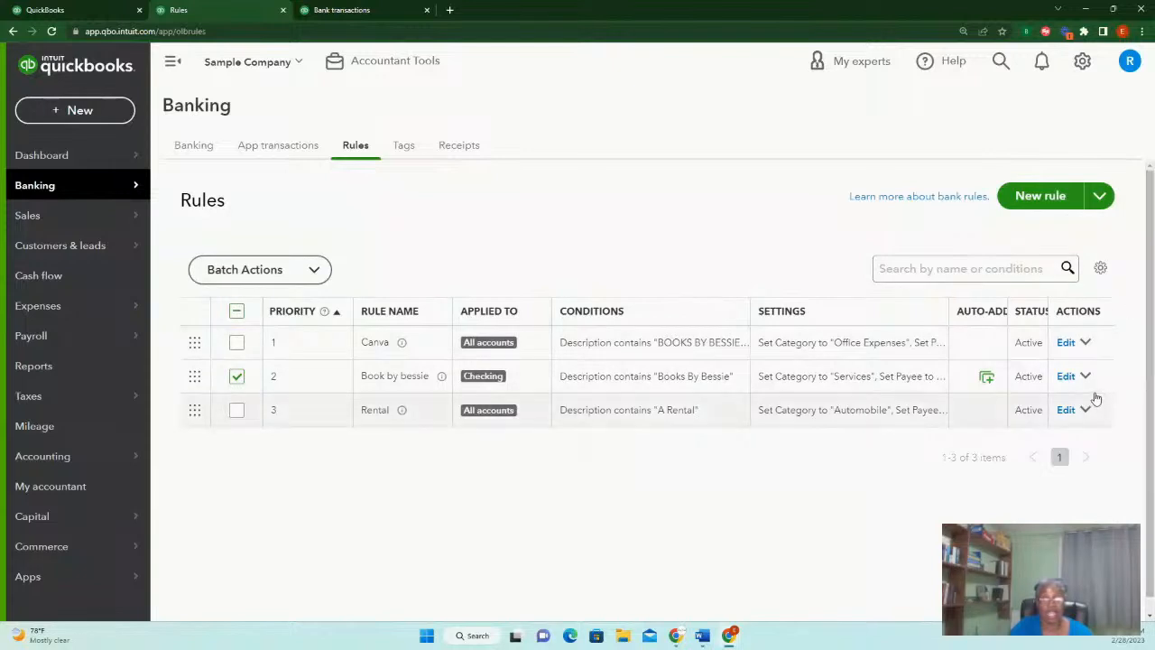
left_click(314, 273)
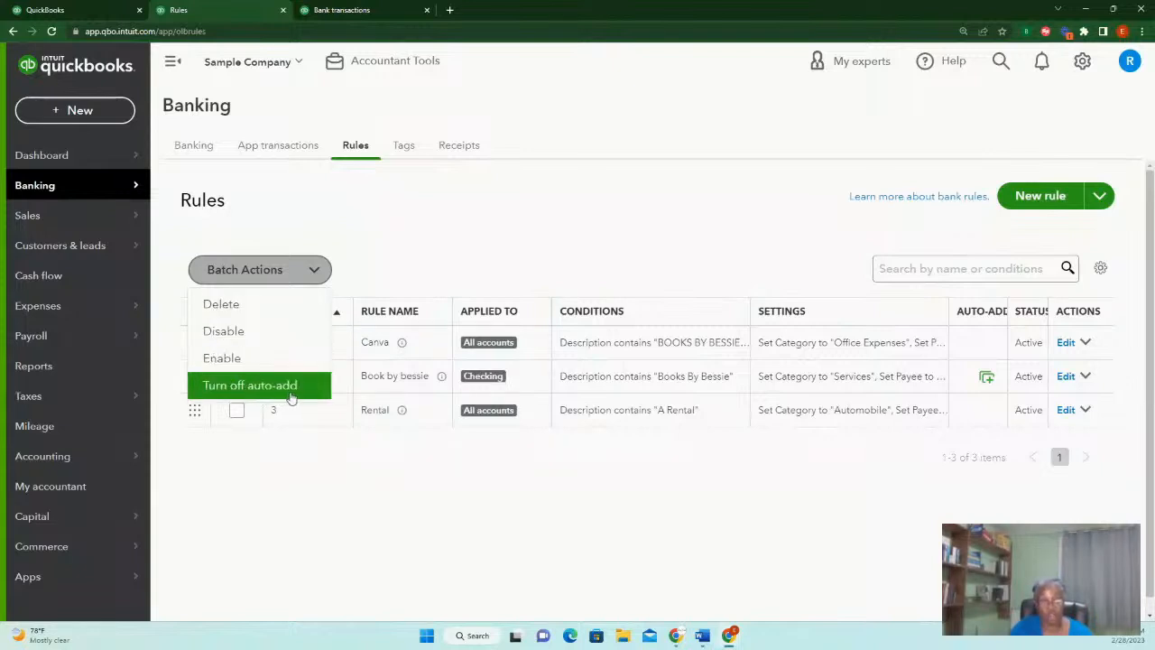
left_click(550, 469)
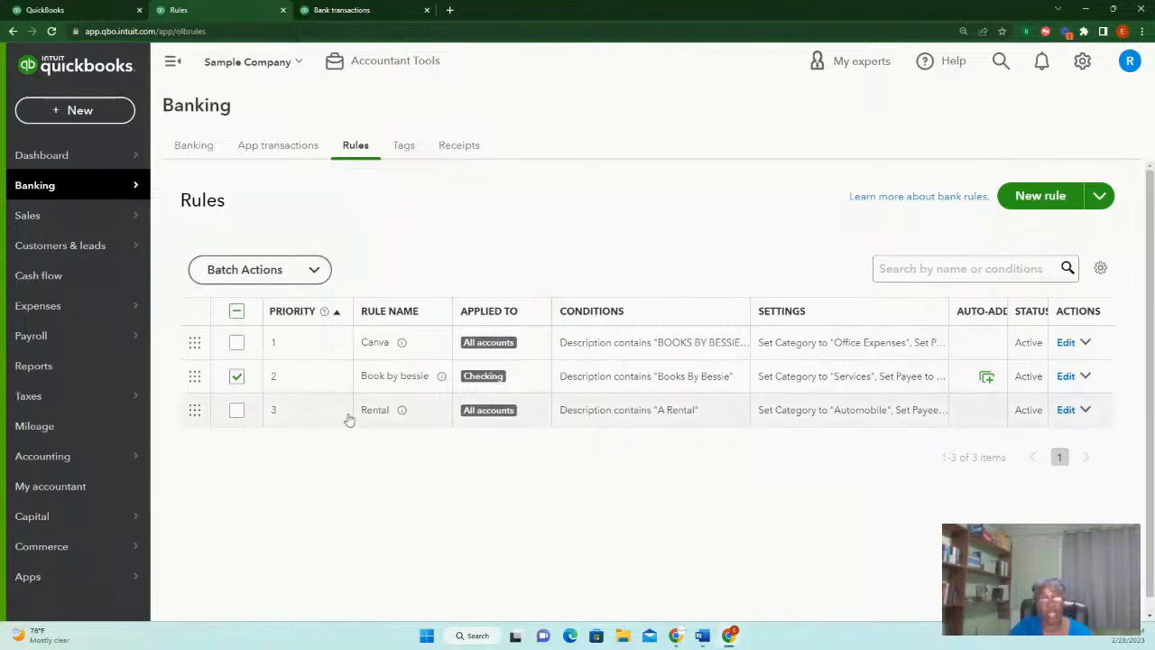
left_click(238, 376)
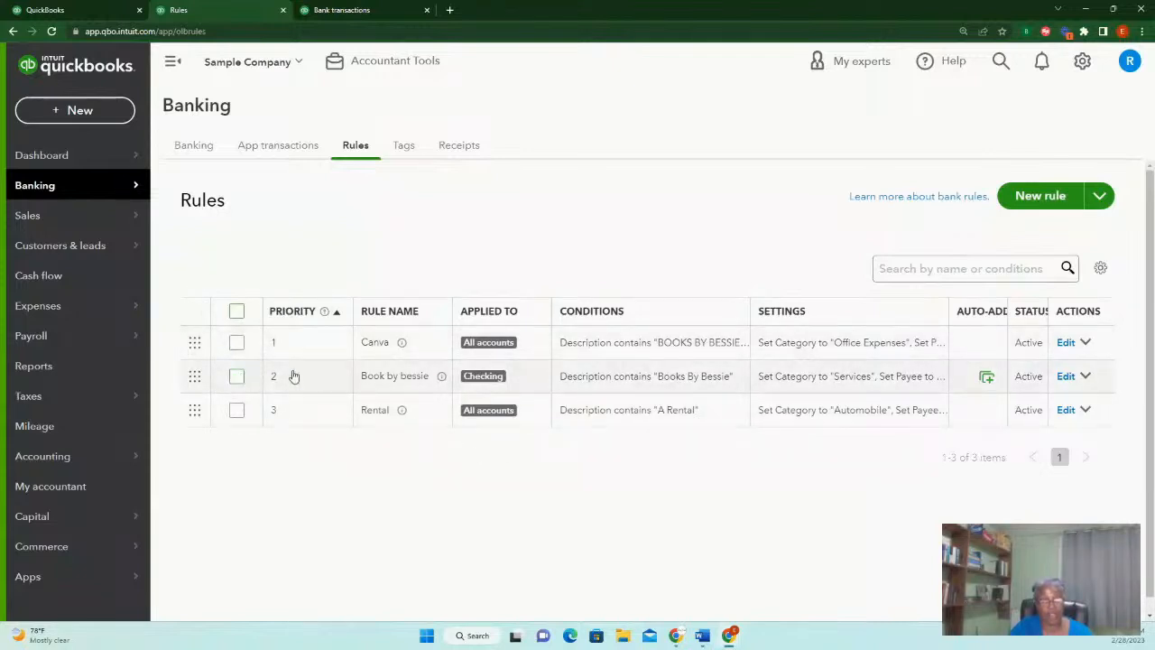
Open the Rental rule for editing, look over its conditions and assigned values, and close it without saving
left_click(1066, 410)
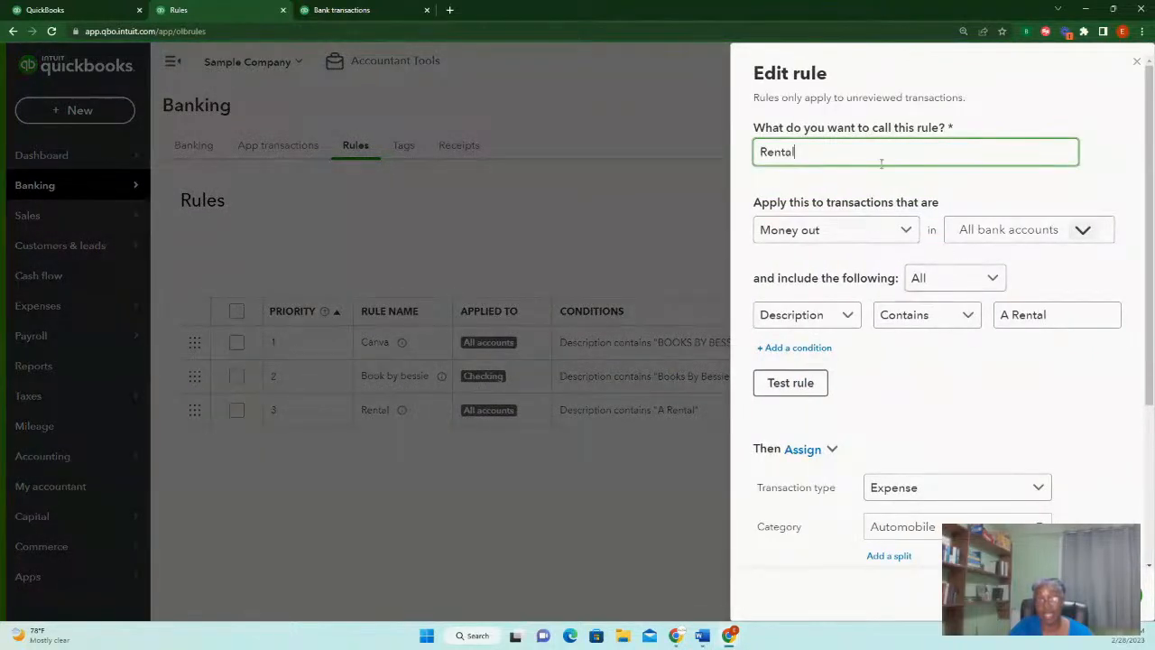
scroll(980, 407, "down", 3)
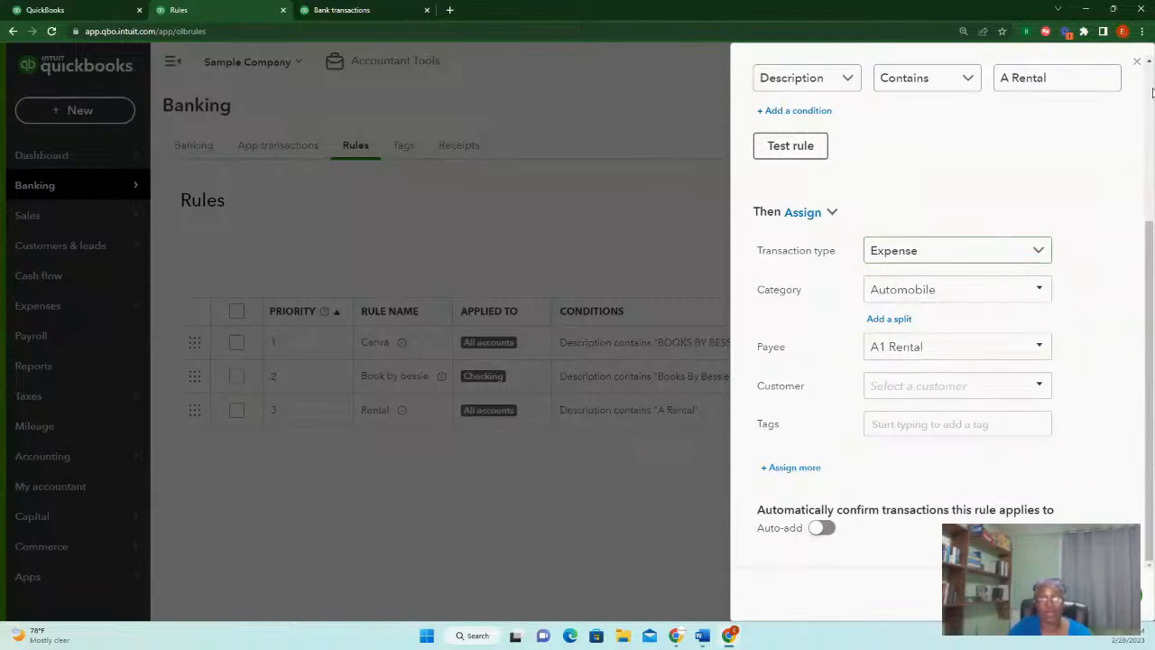
left_click(1136, 62)
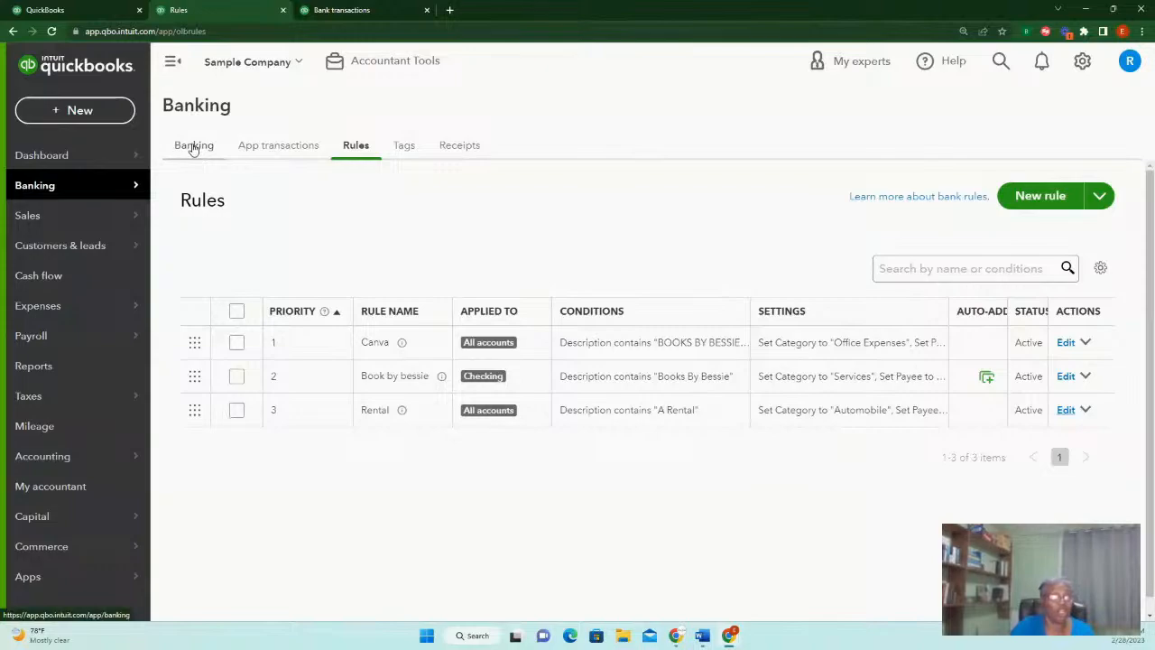
Return to the bank transactions, expand the 02/28/2023 A Rental deposit, and start creating a rule from it
left_click(352, 16)
scroll(731, 360, "down", 10)
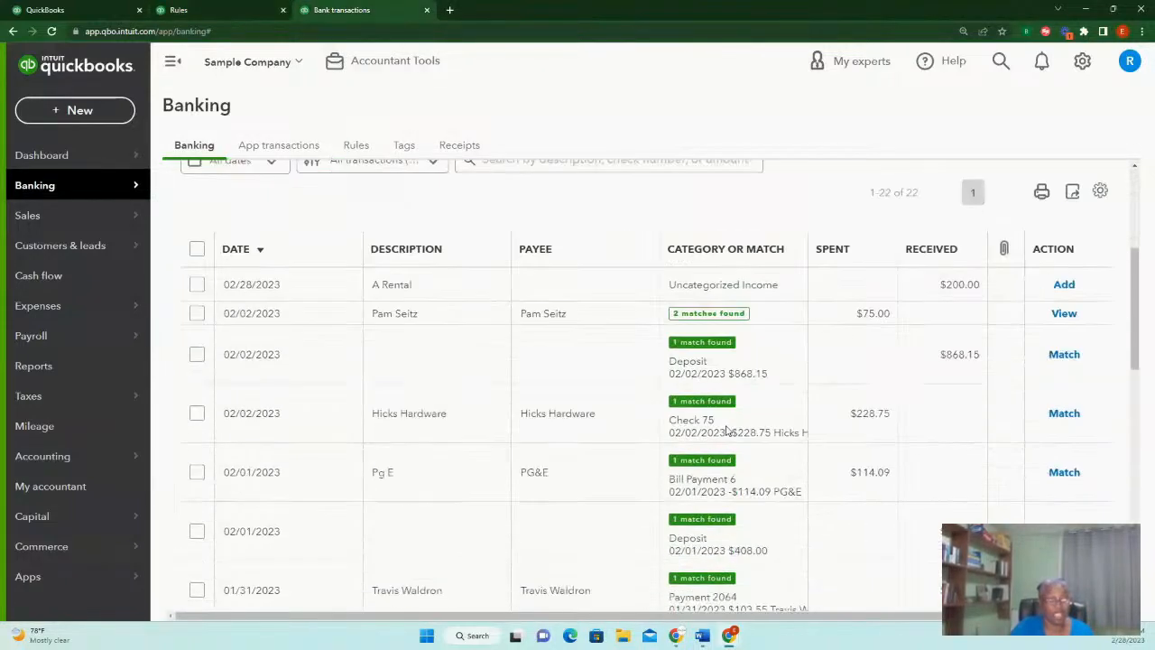
scroll(800, 439, "down", 7)
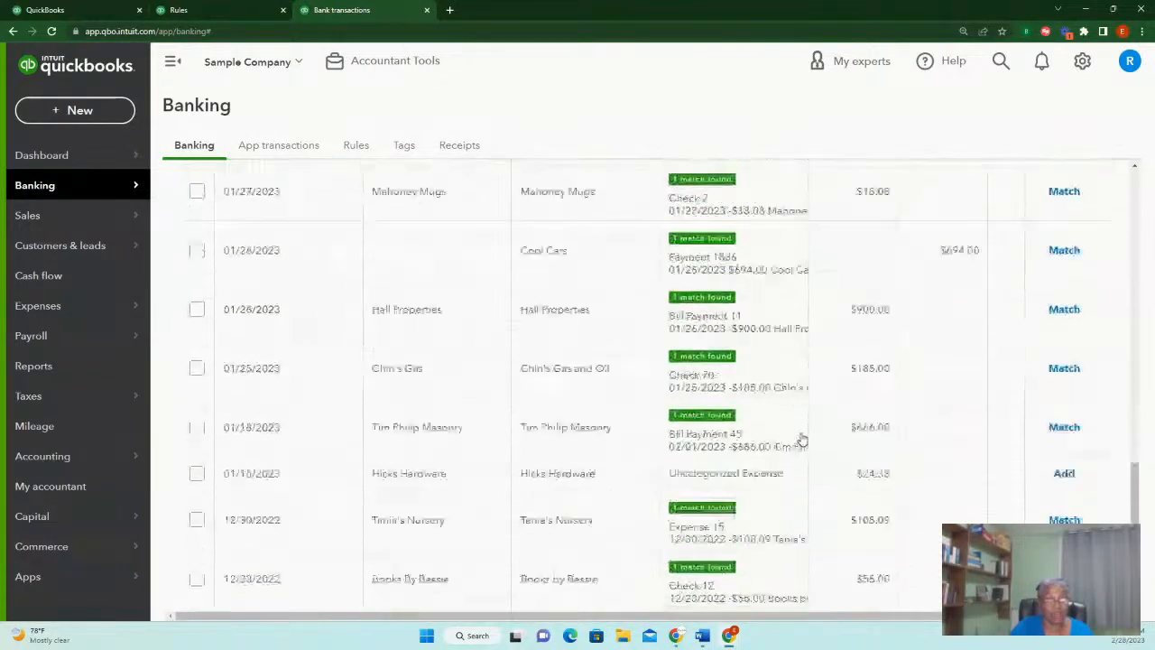
scroll(797, 434, "up", 8)
scroll(798, 434, "up", 8)
scroll(797, 433, "down", 2)
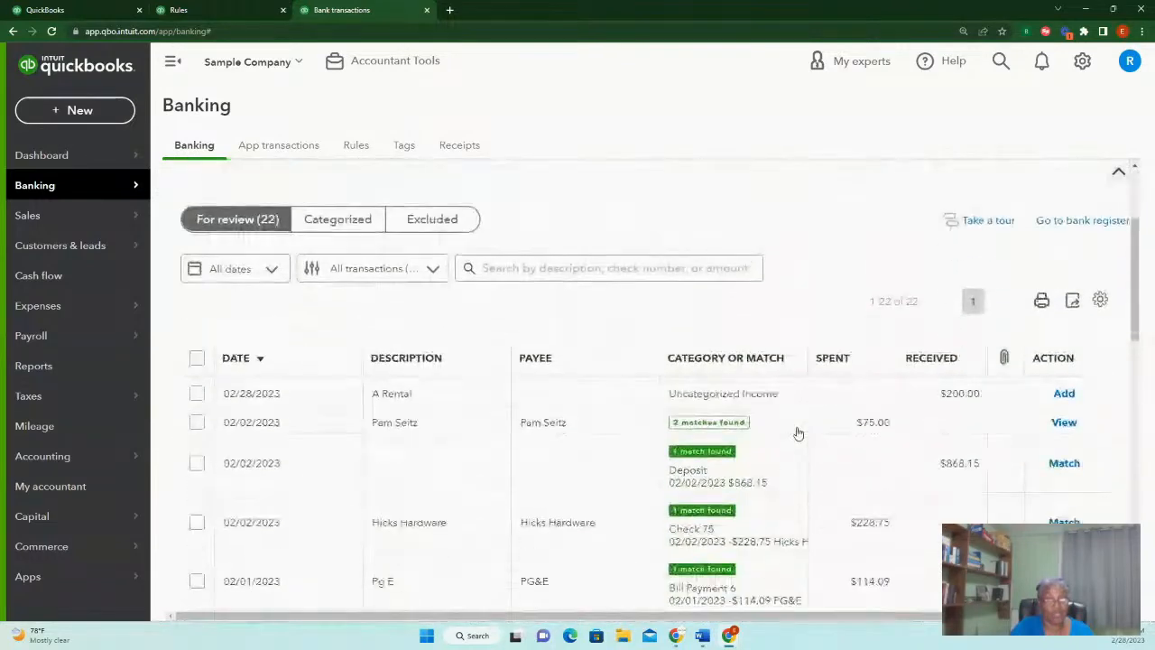
left_click(572, 393)
scroll(699, 448, "down", 3)
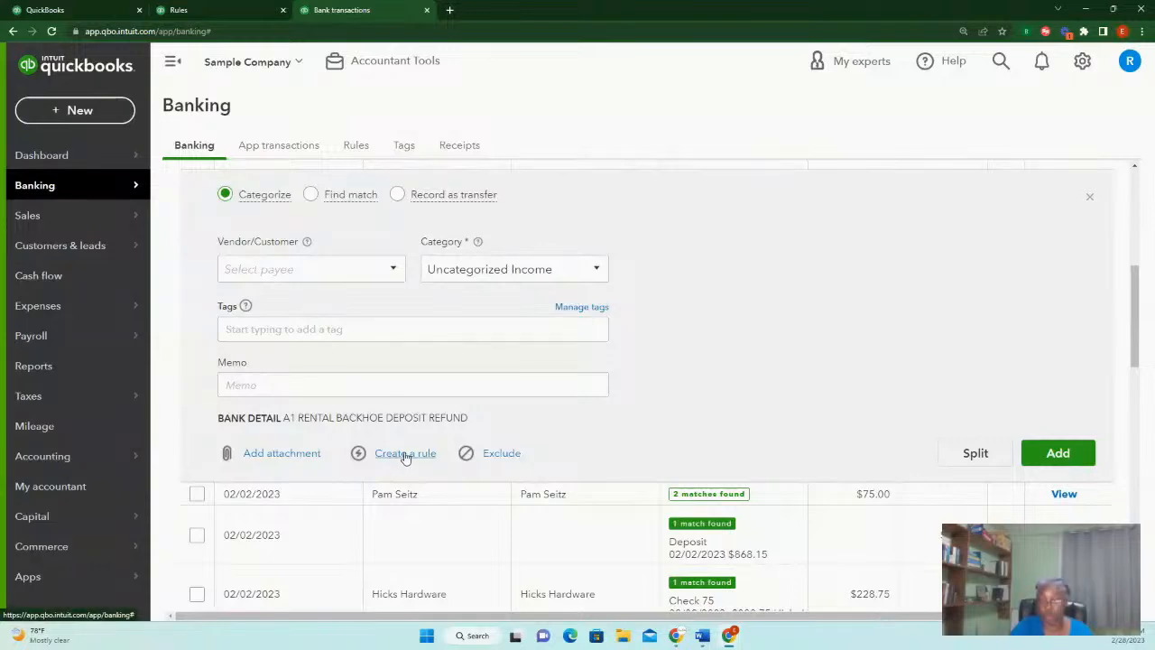
left_click(398, 455)
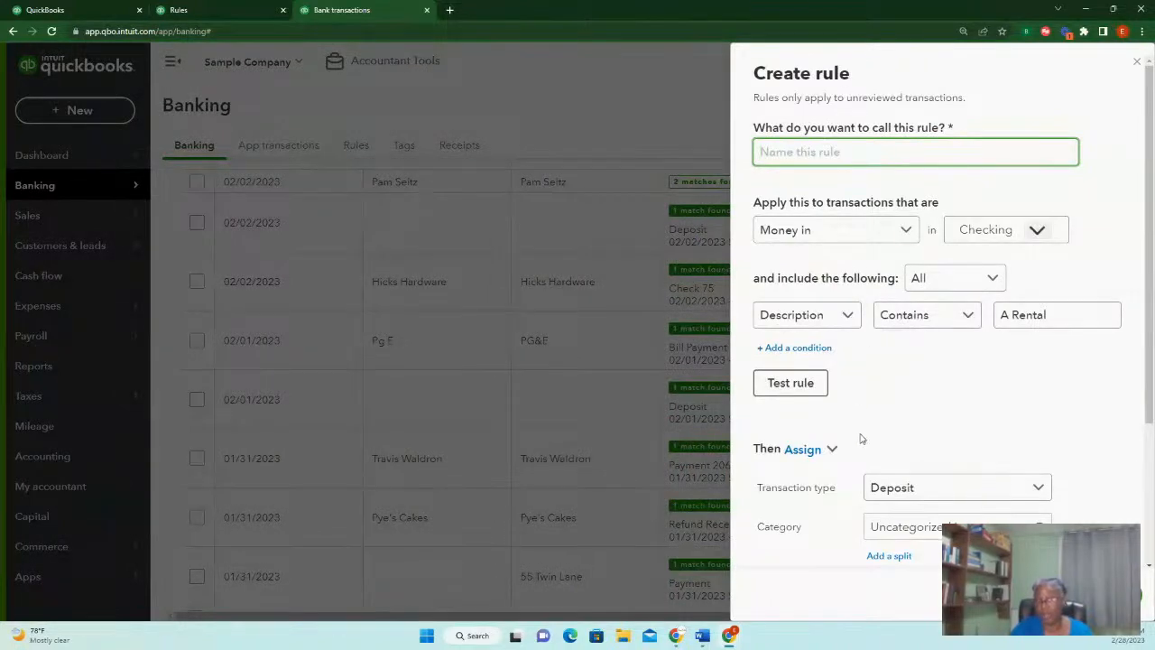
Look over the new rule's conditions and assignments, try its Auto-add switch on and off, and close the form without saving
scroll(1090, 435, "down", 3)
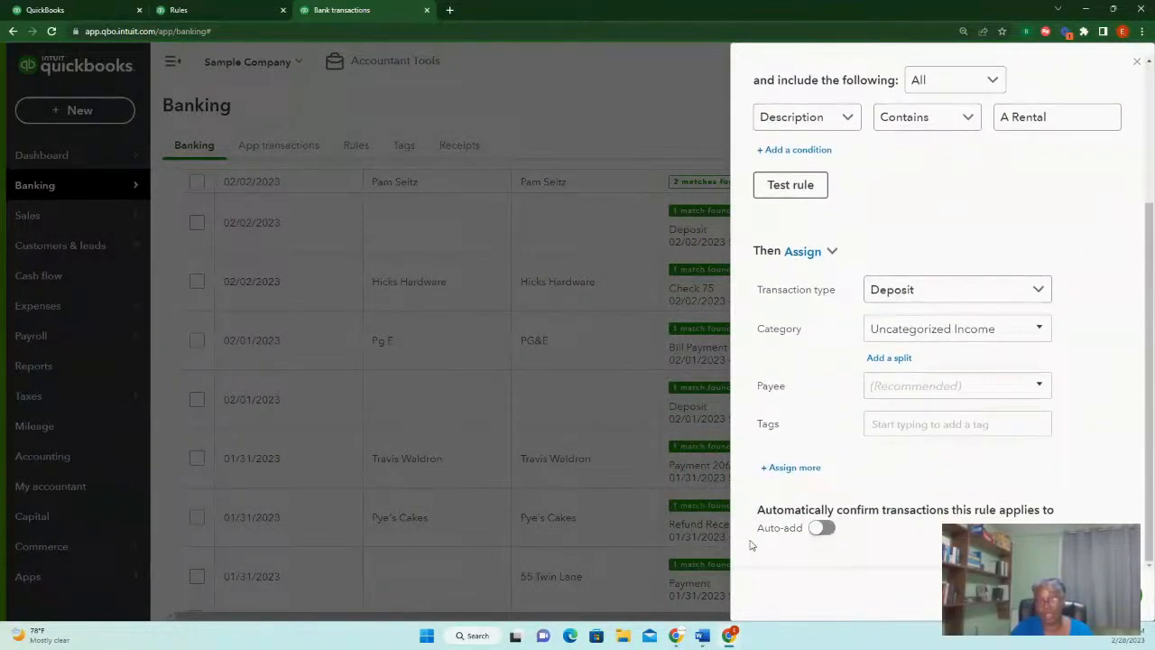
left_click(815, 530)
left_click(816, 530)
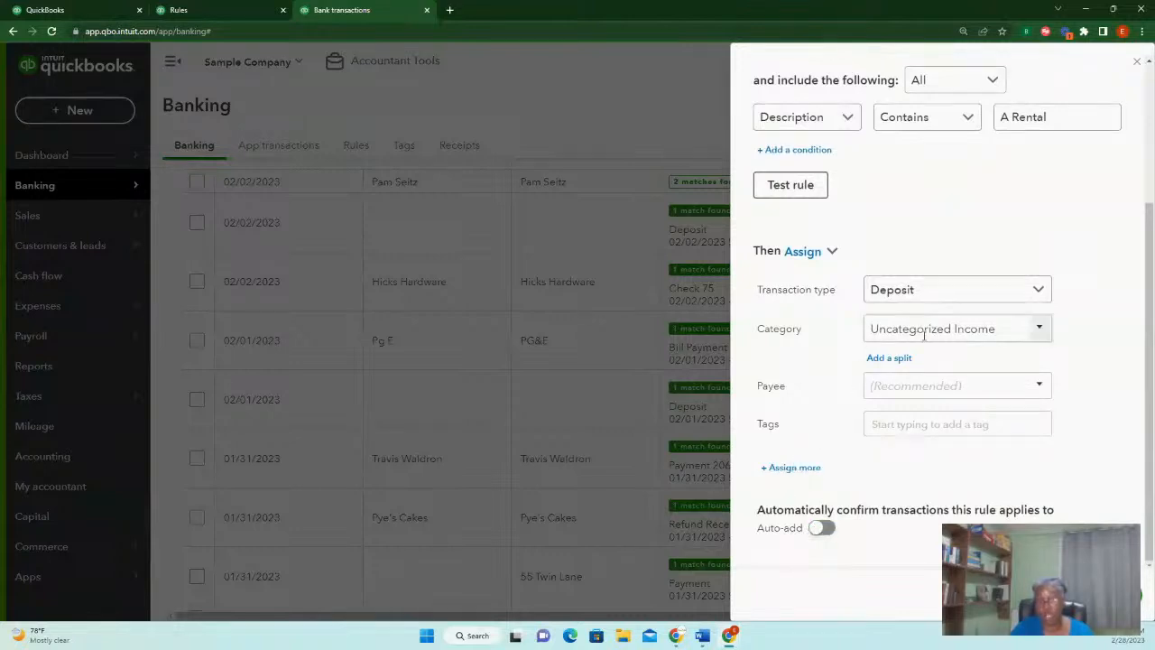
scroll(841, 379, "up", 3)
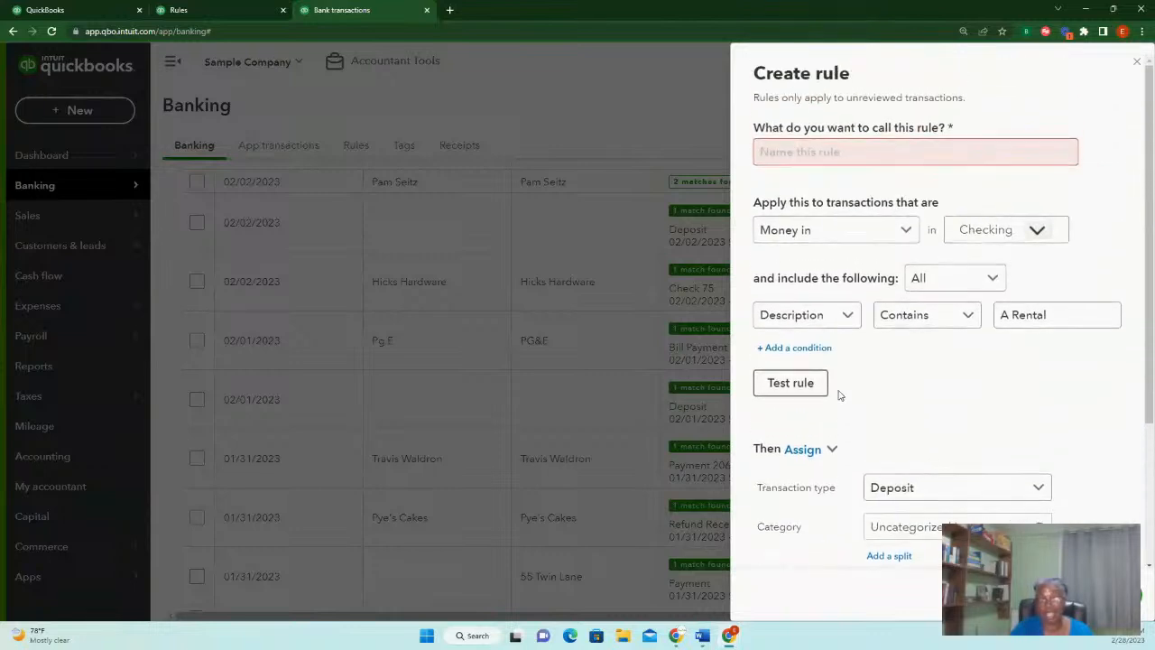
left_click(800, 153)
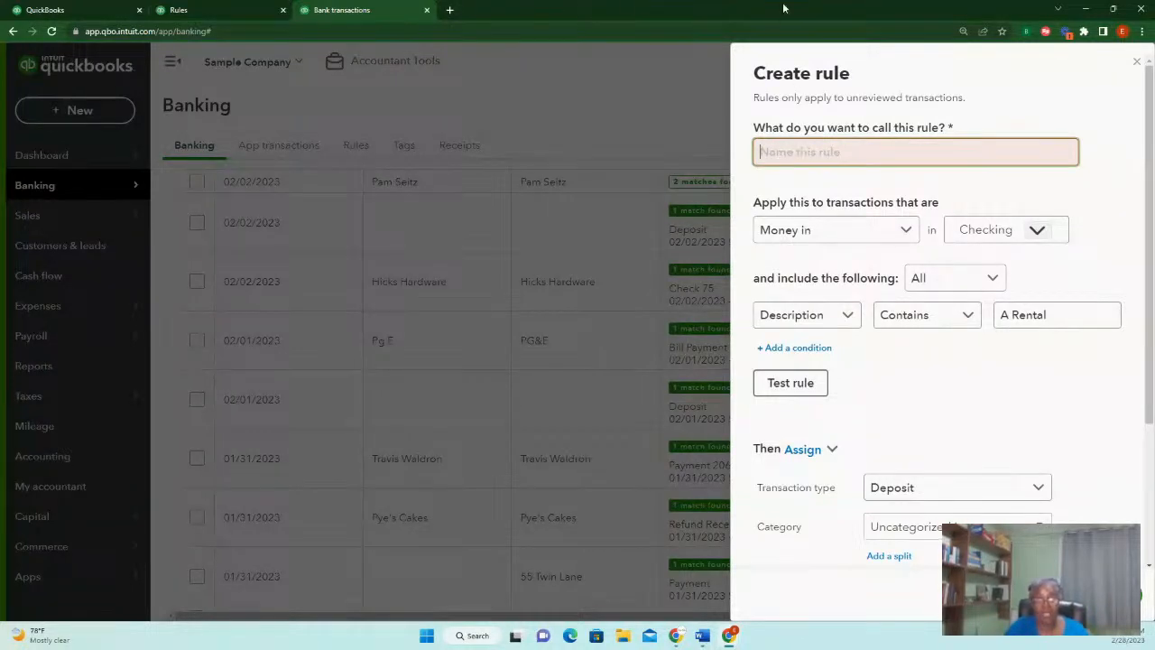
left_click(1136, 62)
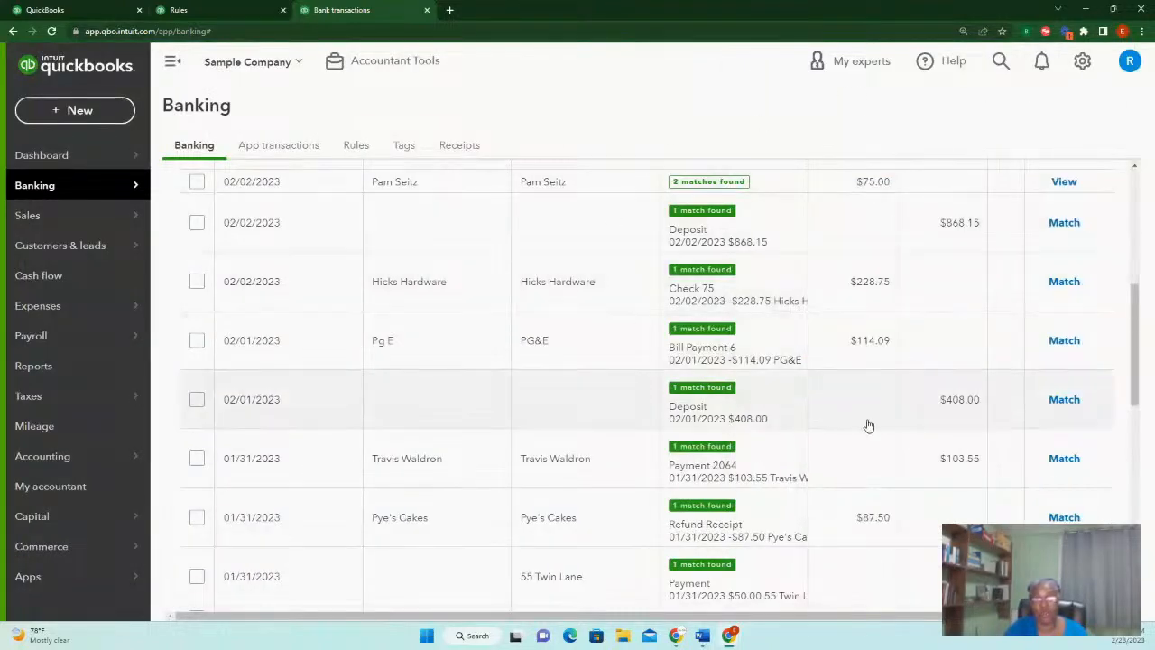
Look through the checking account's transactions awaiting review, examining their suggested categories and matches
scroll(870, 425, "up", 5)
scroll(839, 424, "down", 1)
scroll(837, 466, "down", 4)
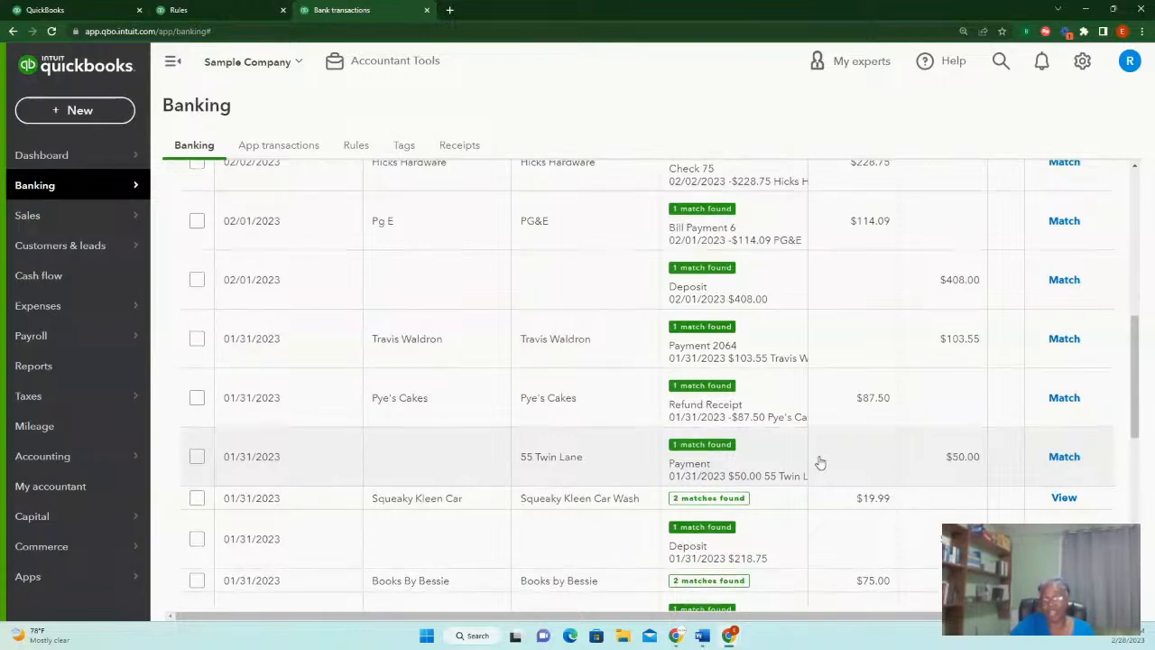
scroll(820, 462, "up", 6)
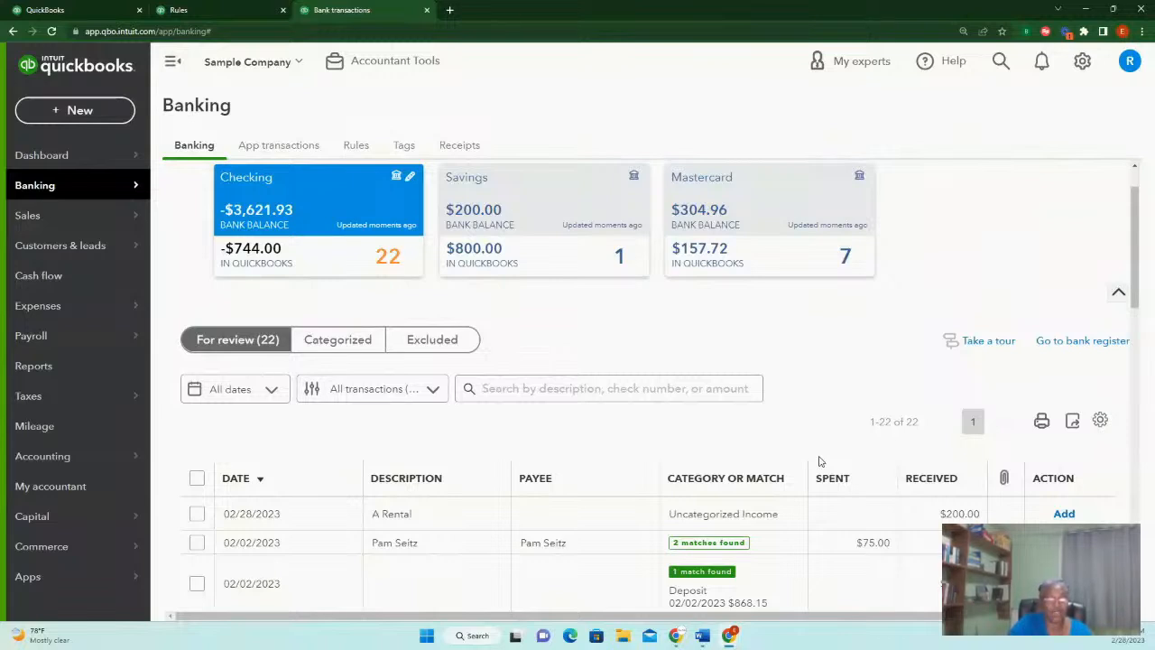
scroll(850, 534, "down", 2)
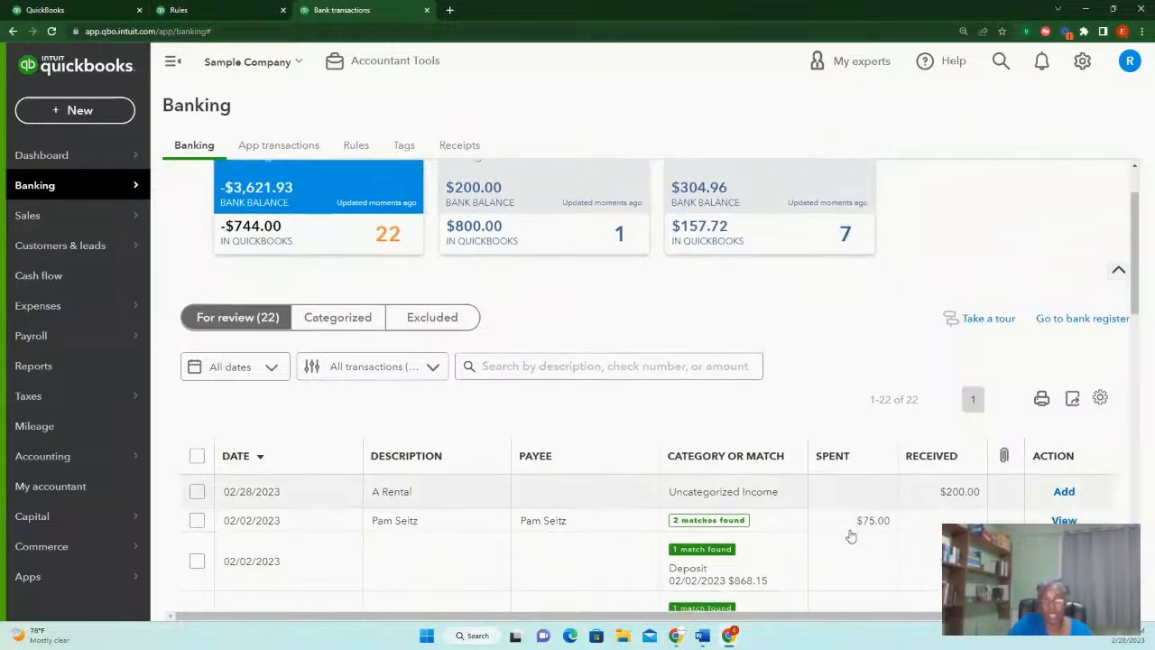
scroll(851, 536, "down", 7)
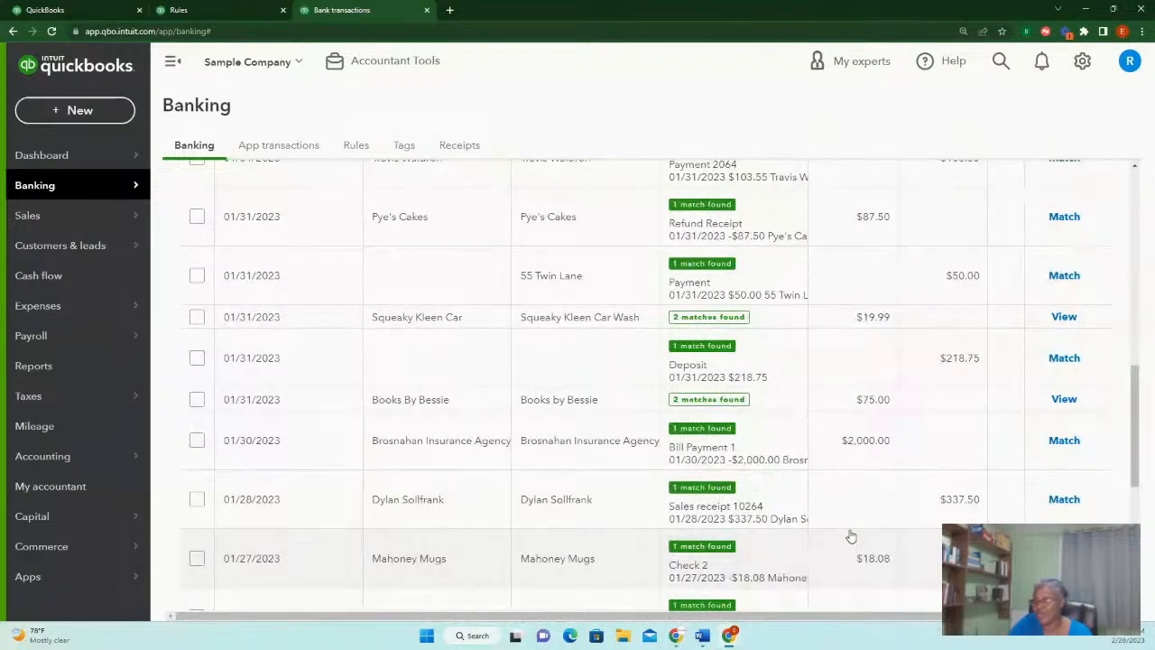
scroll(850, 536, "up", 3)
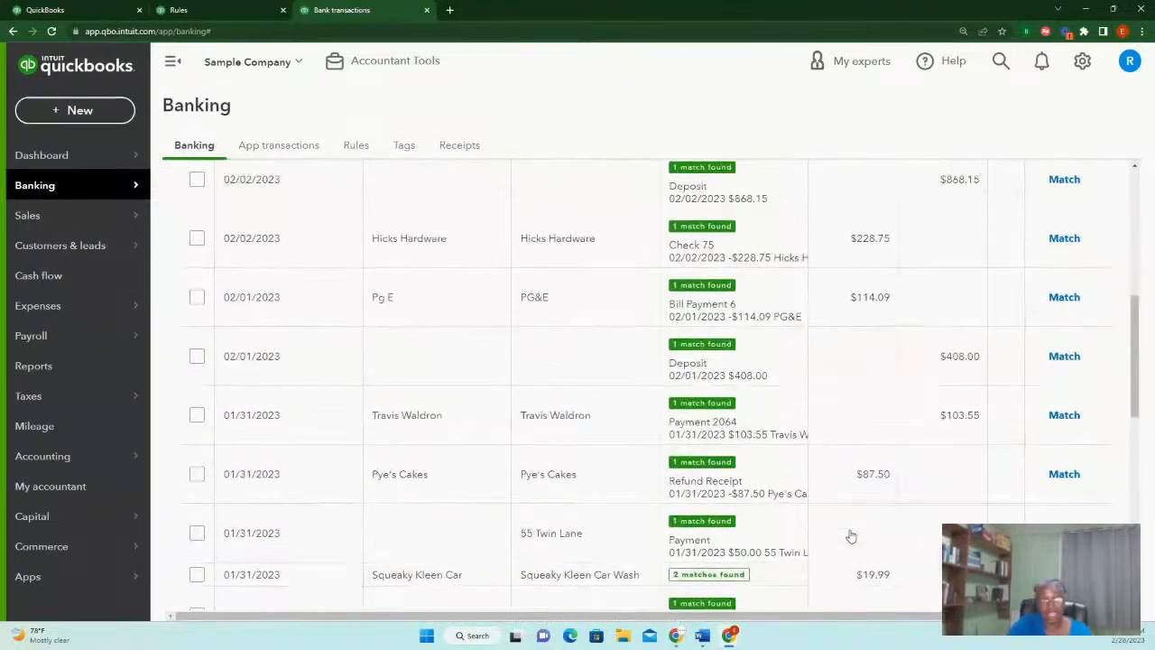
scroll(850, 536, "up", 5)
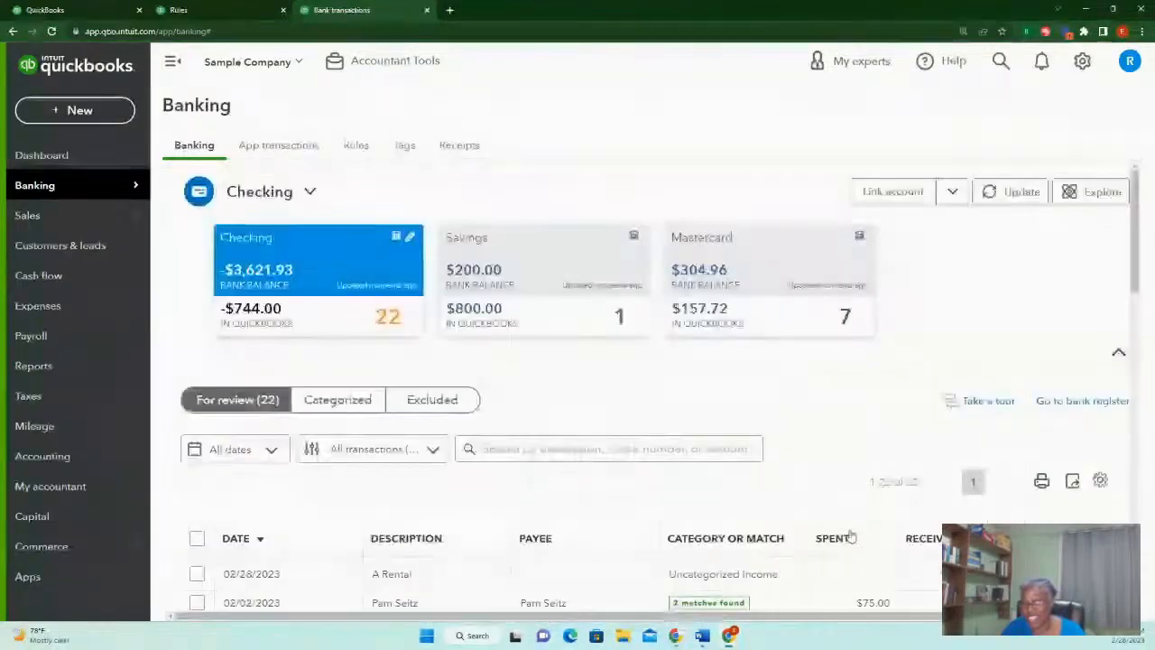